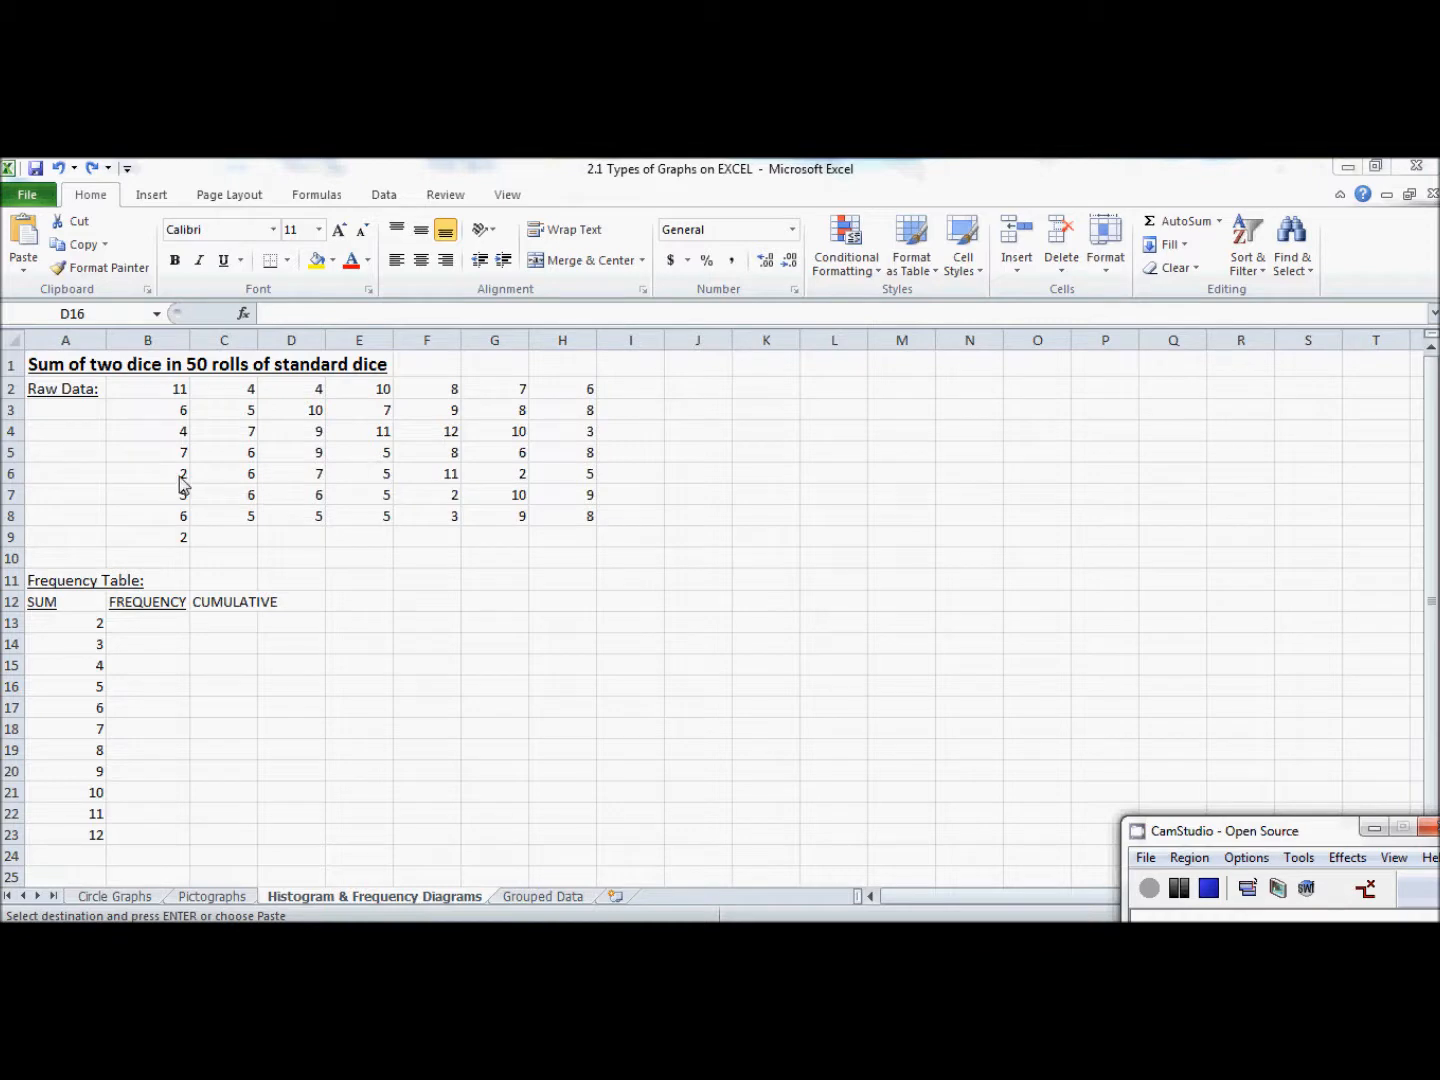
Step: Fill the FREQUENCY column with 4 in B13 and paste the copied values 2, 3, 9, 8, 5, 6, 5, 4, 3, 1 into B14:B23
click(154, 622)
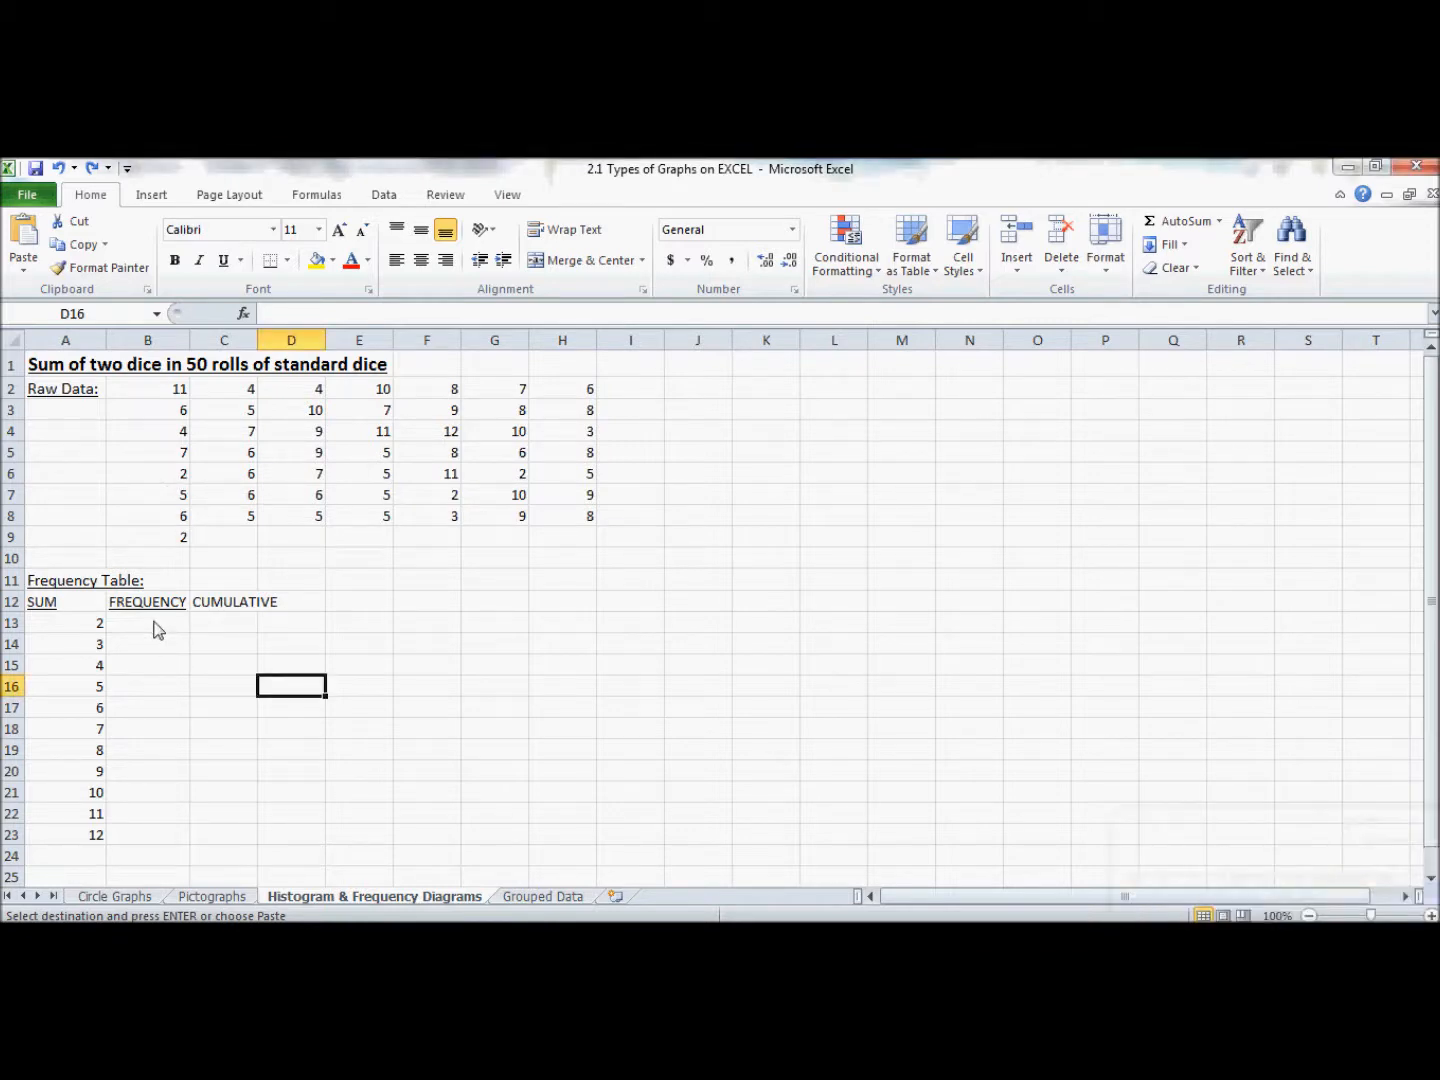
key(BackSpace)
click(154, 628)
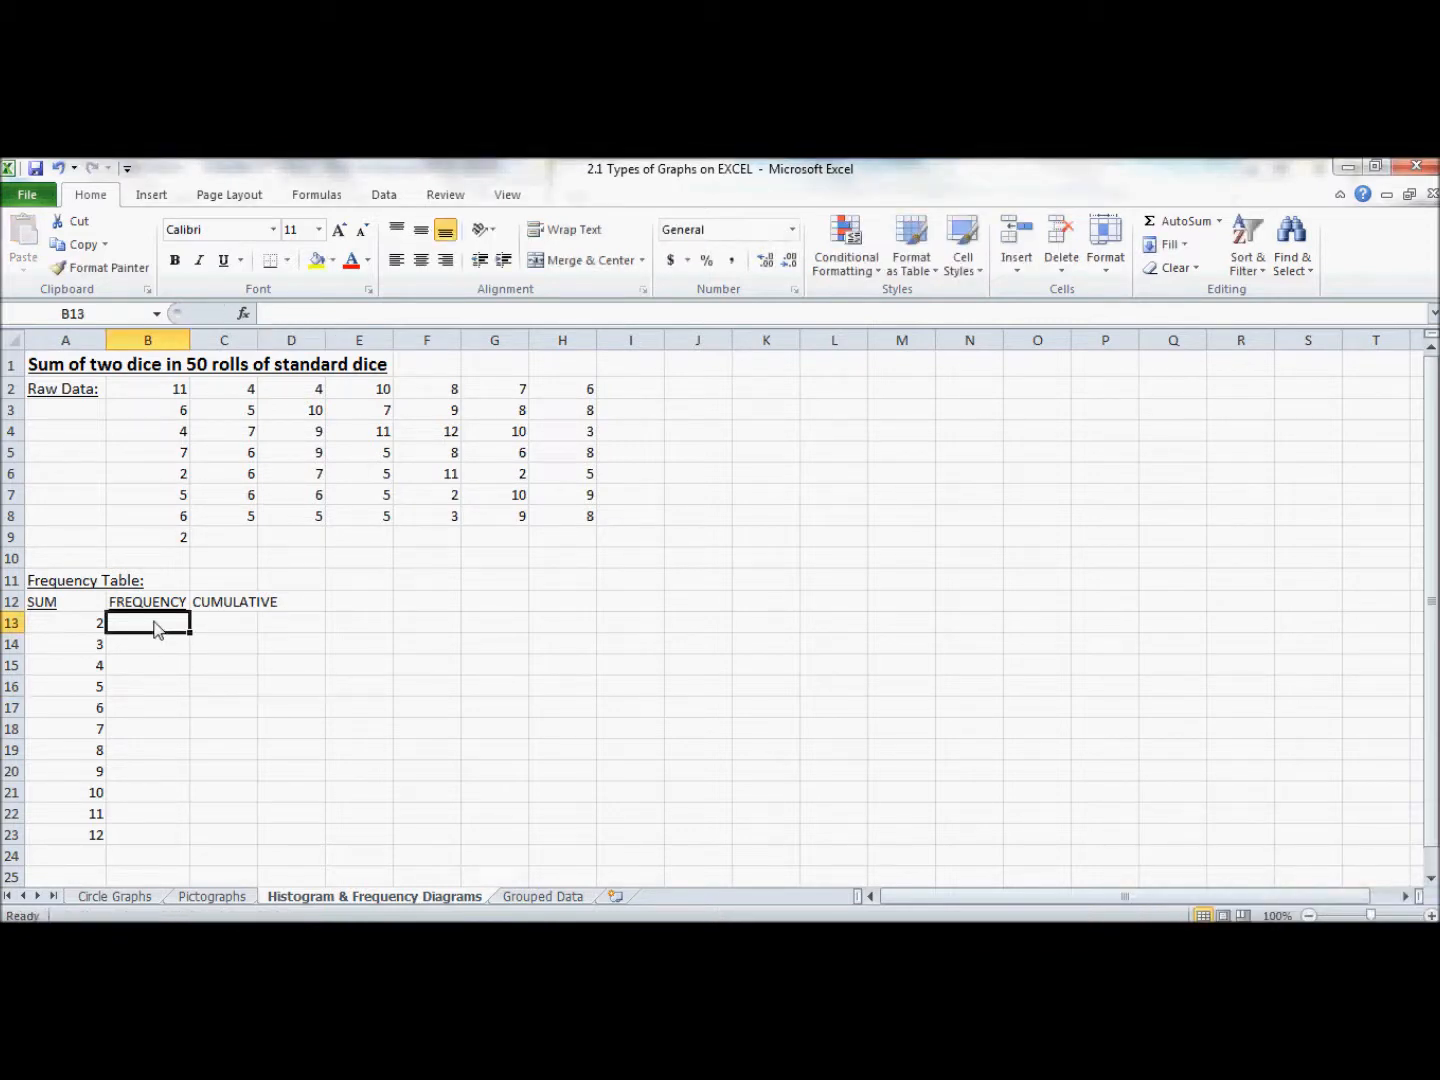
text(4)
key(Return)
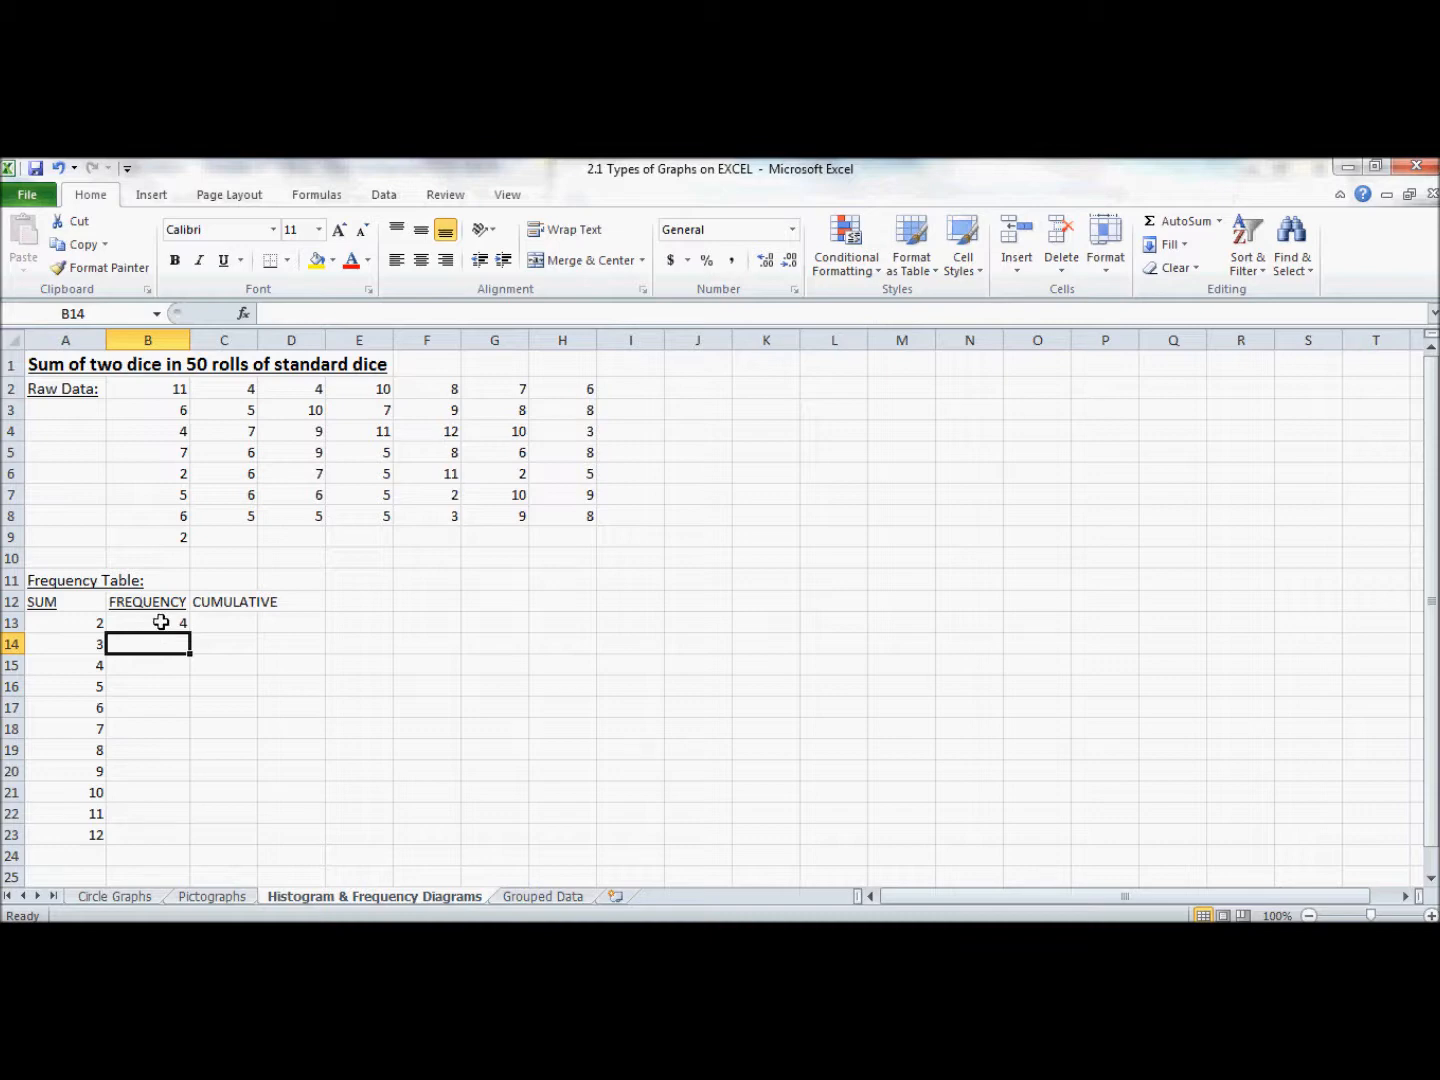
key(ctrl+v)
click(162, 858)
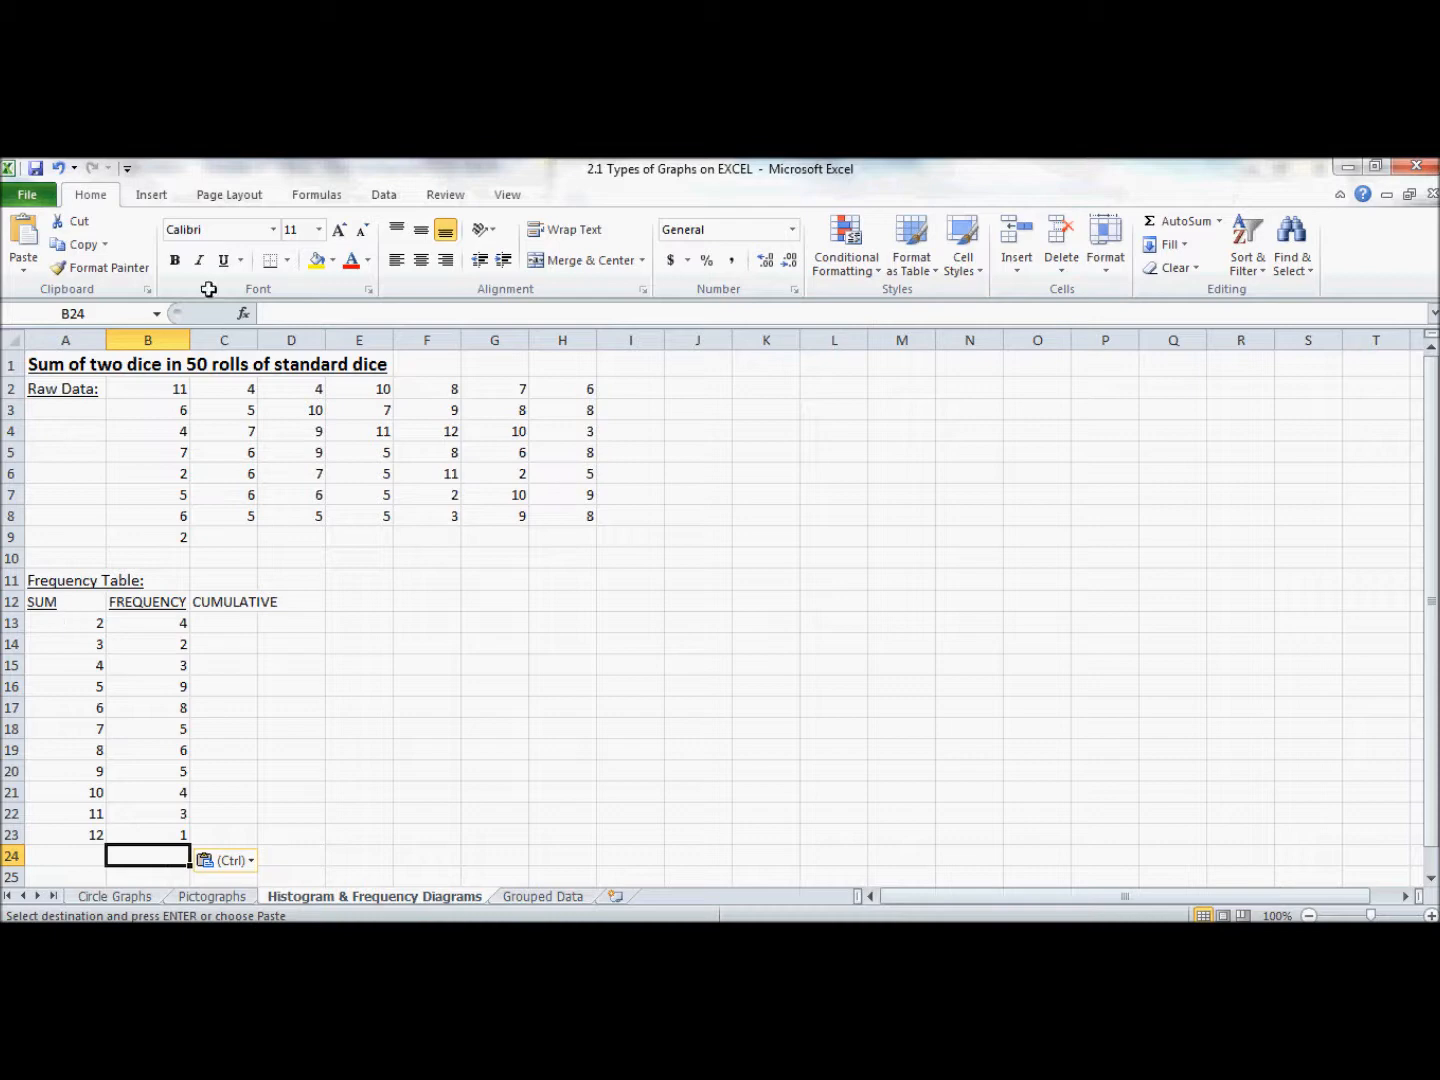
Step: Insert a basic 2-D line chart and place it beside the frequency table, below the raw data
click(152, 199)
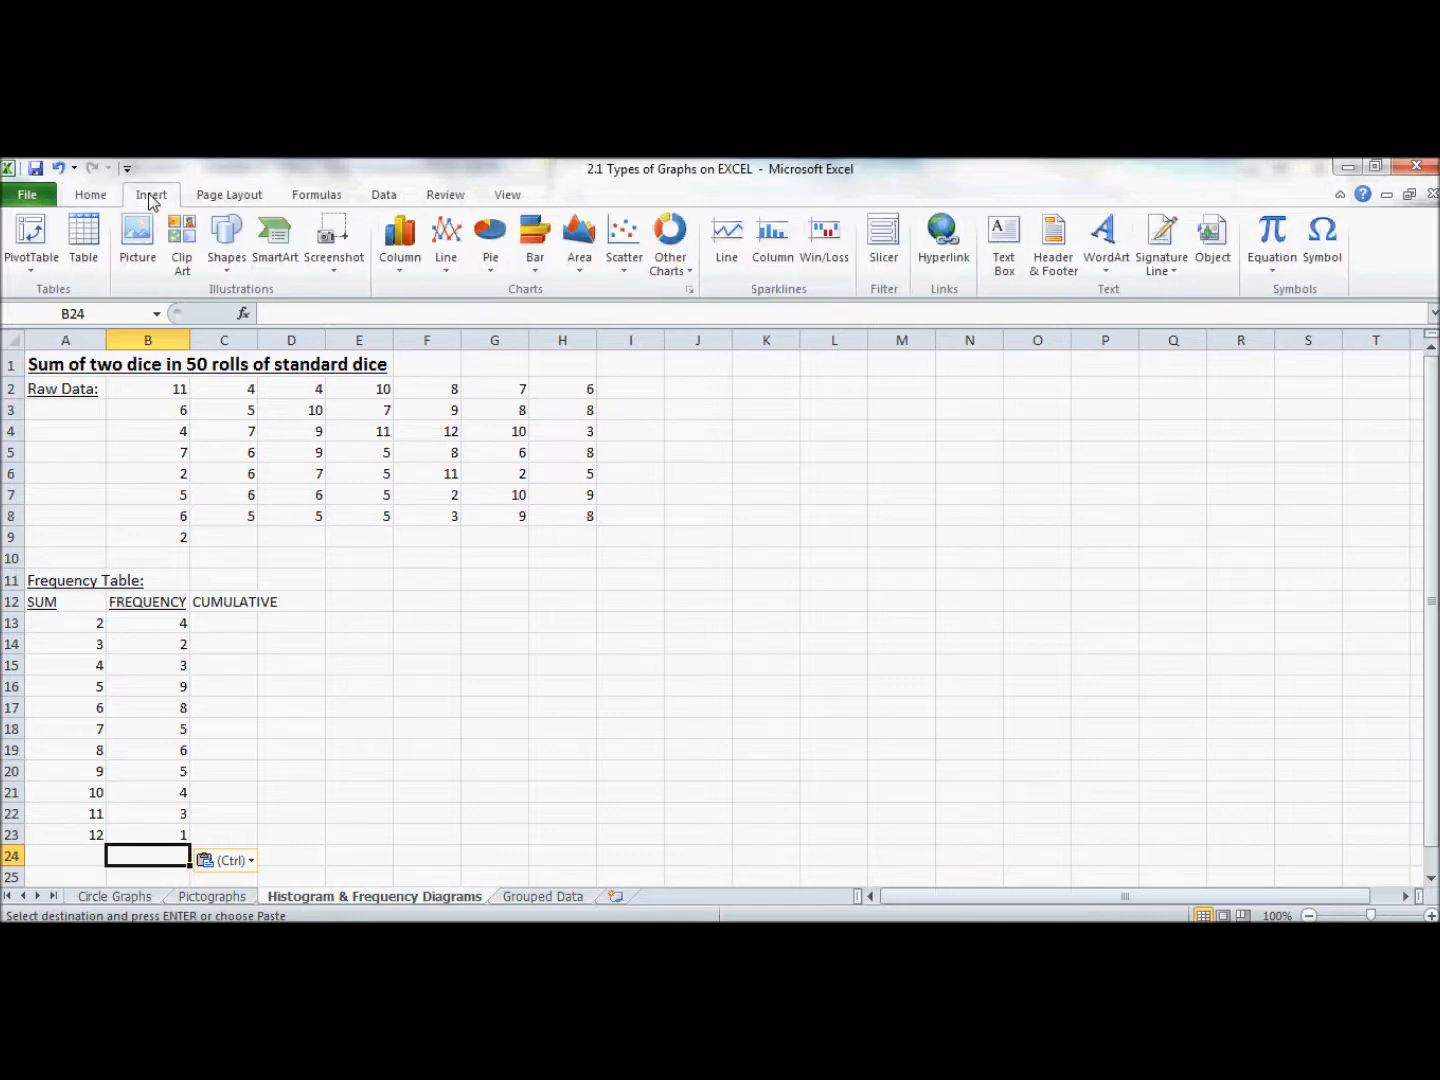
click(445, 265)
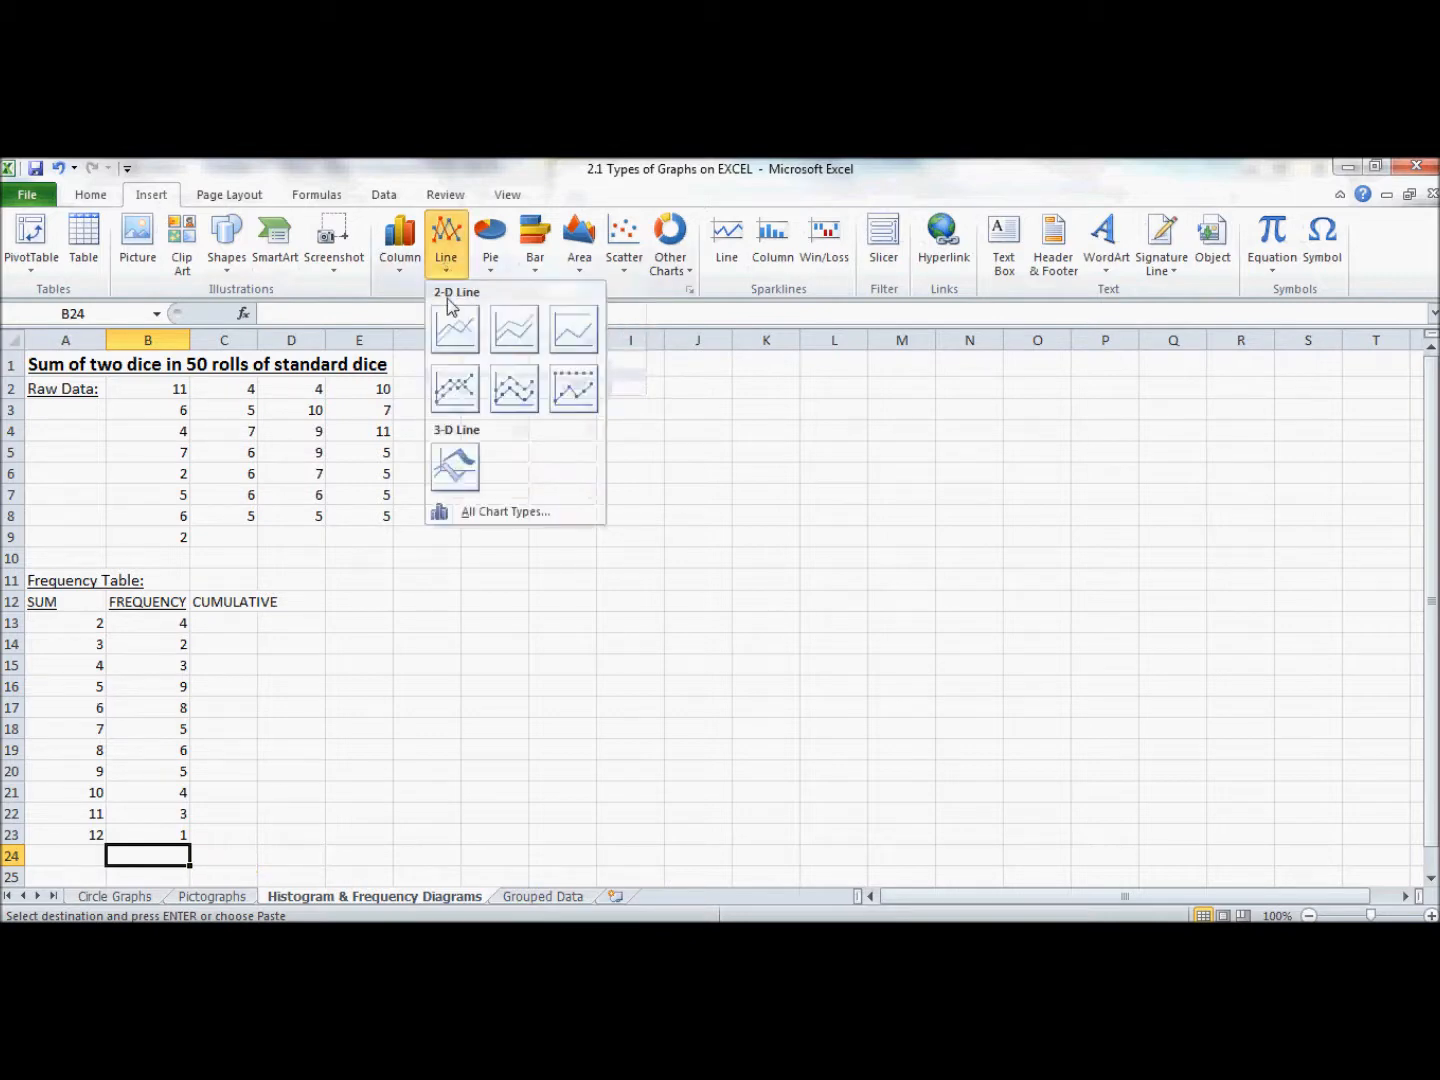
click(458, 343)
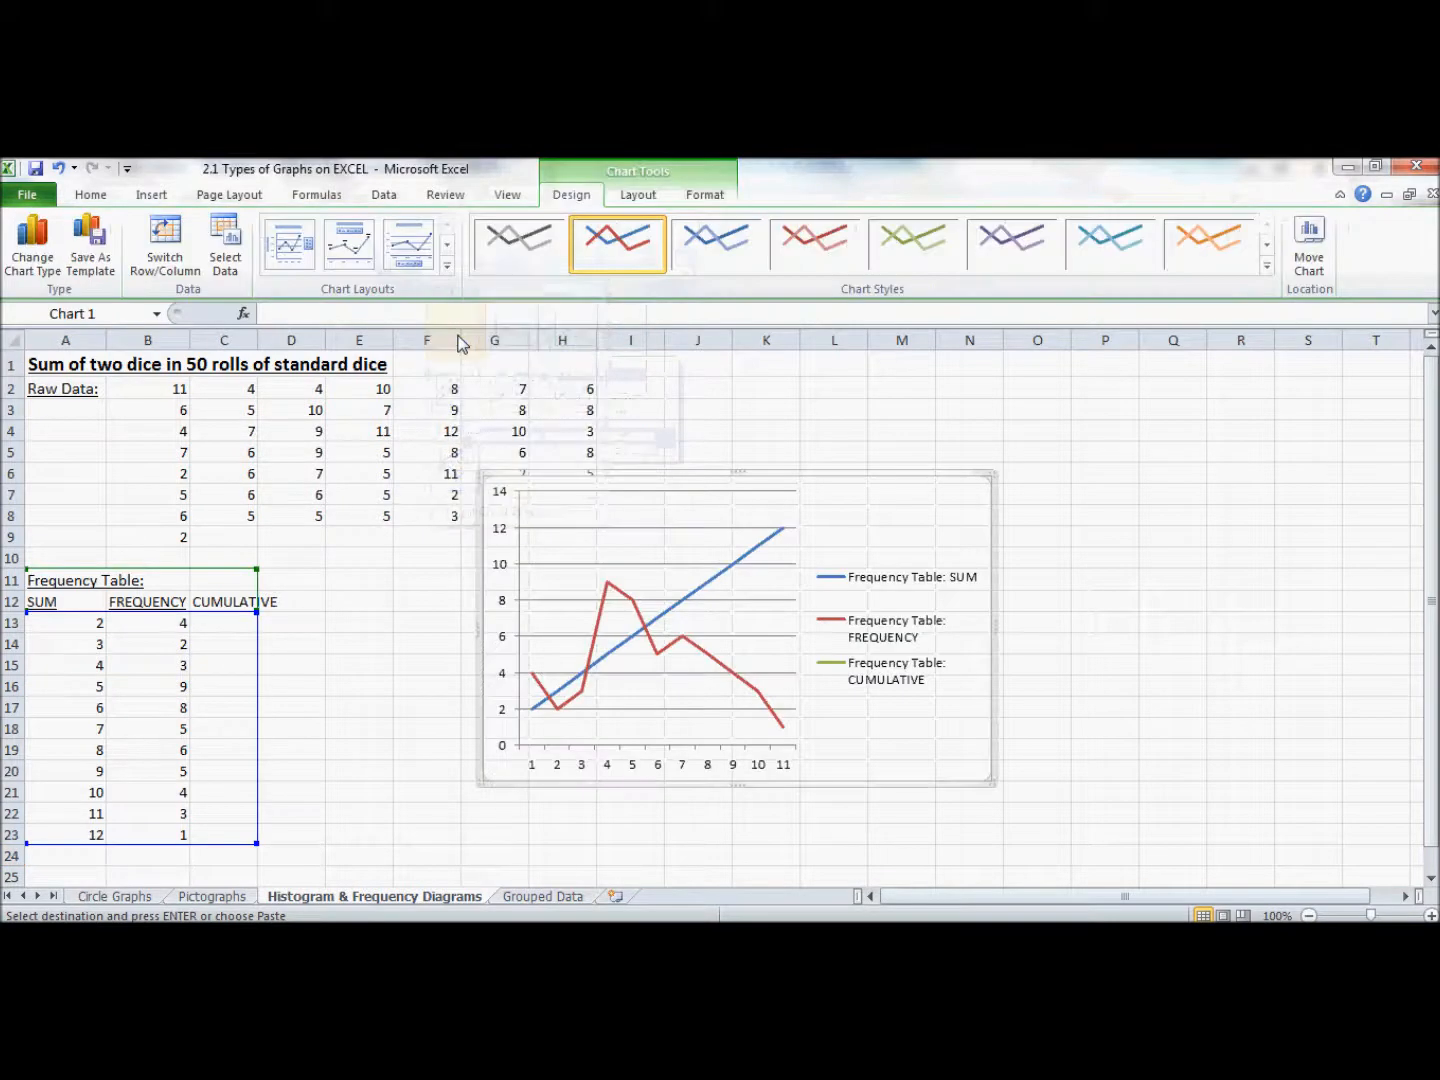
drag(778, 497, 612, 555)
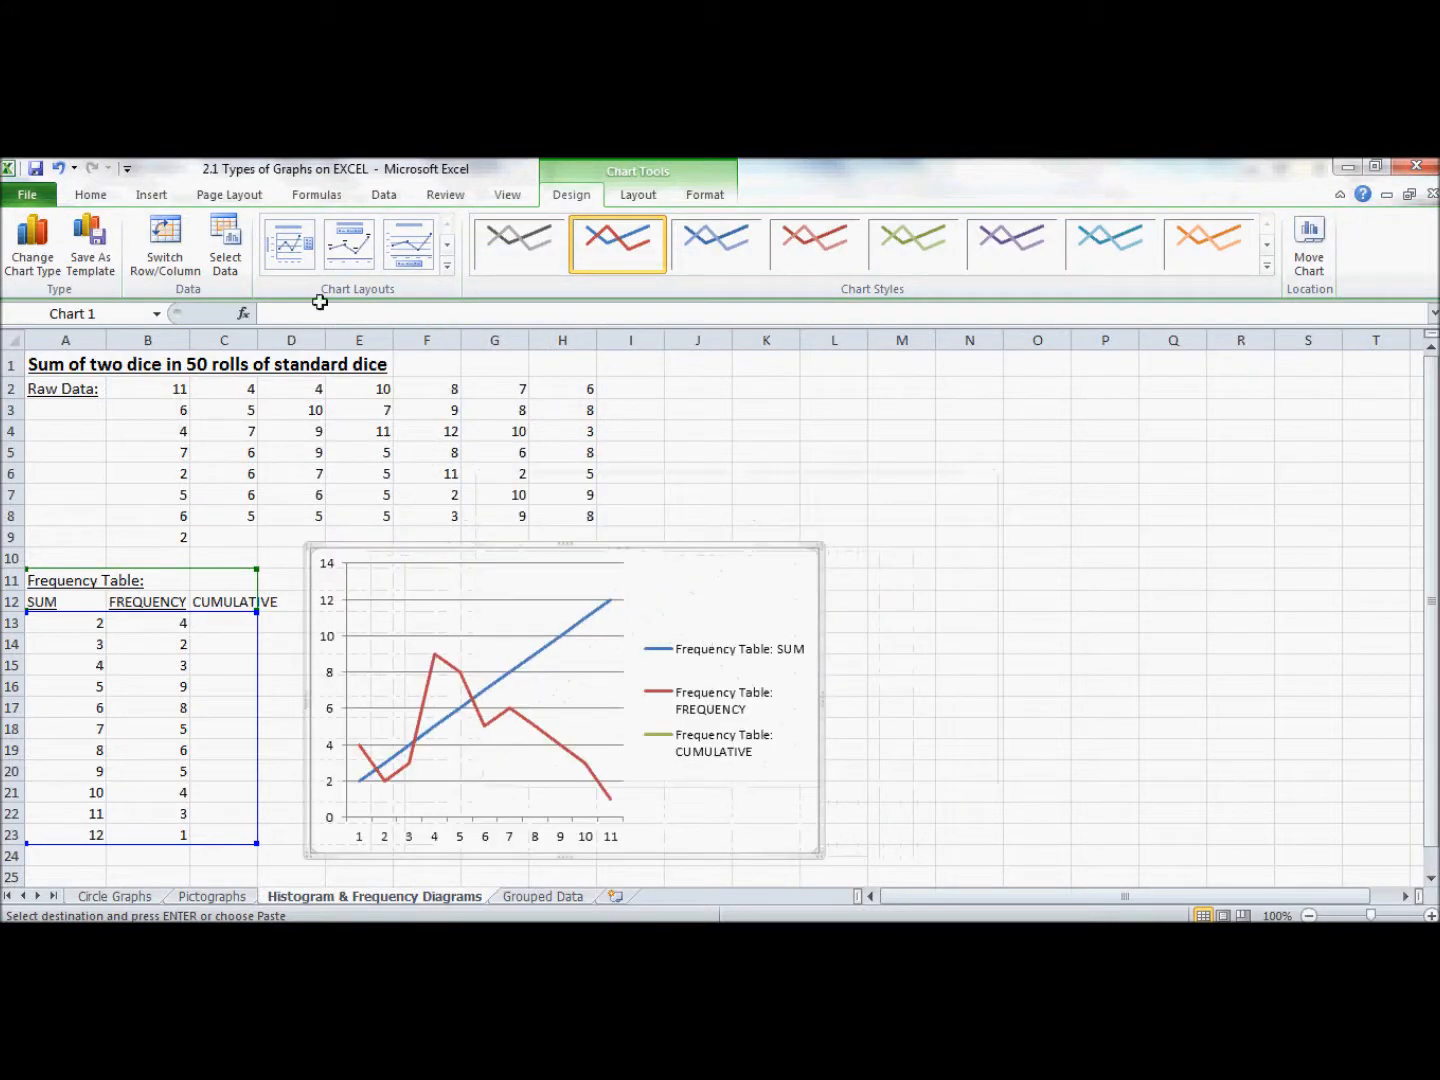
Step: Remove the SUM, FREQUENCY and CUMULATIVE series from the line chart's data source
click(226, 258)
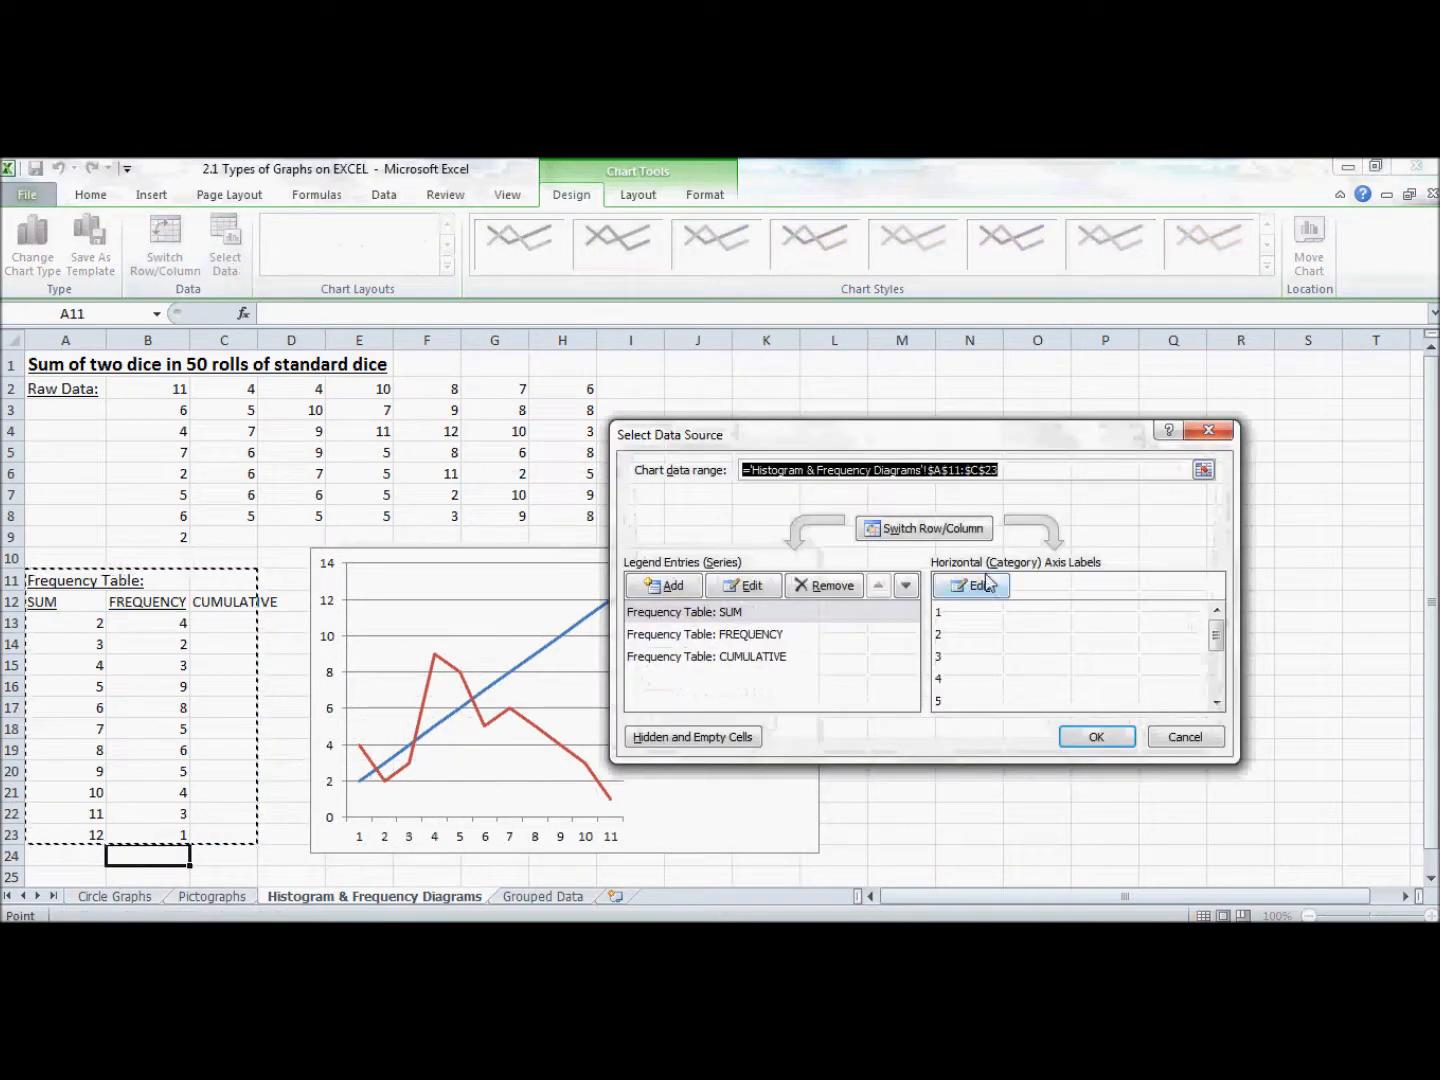
click(820, 586)
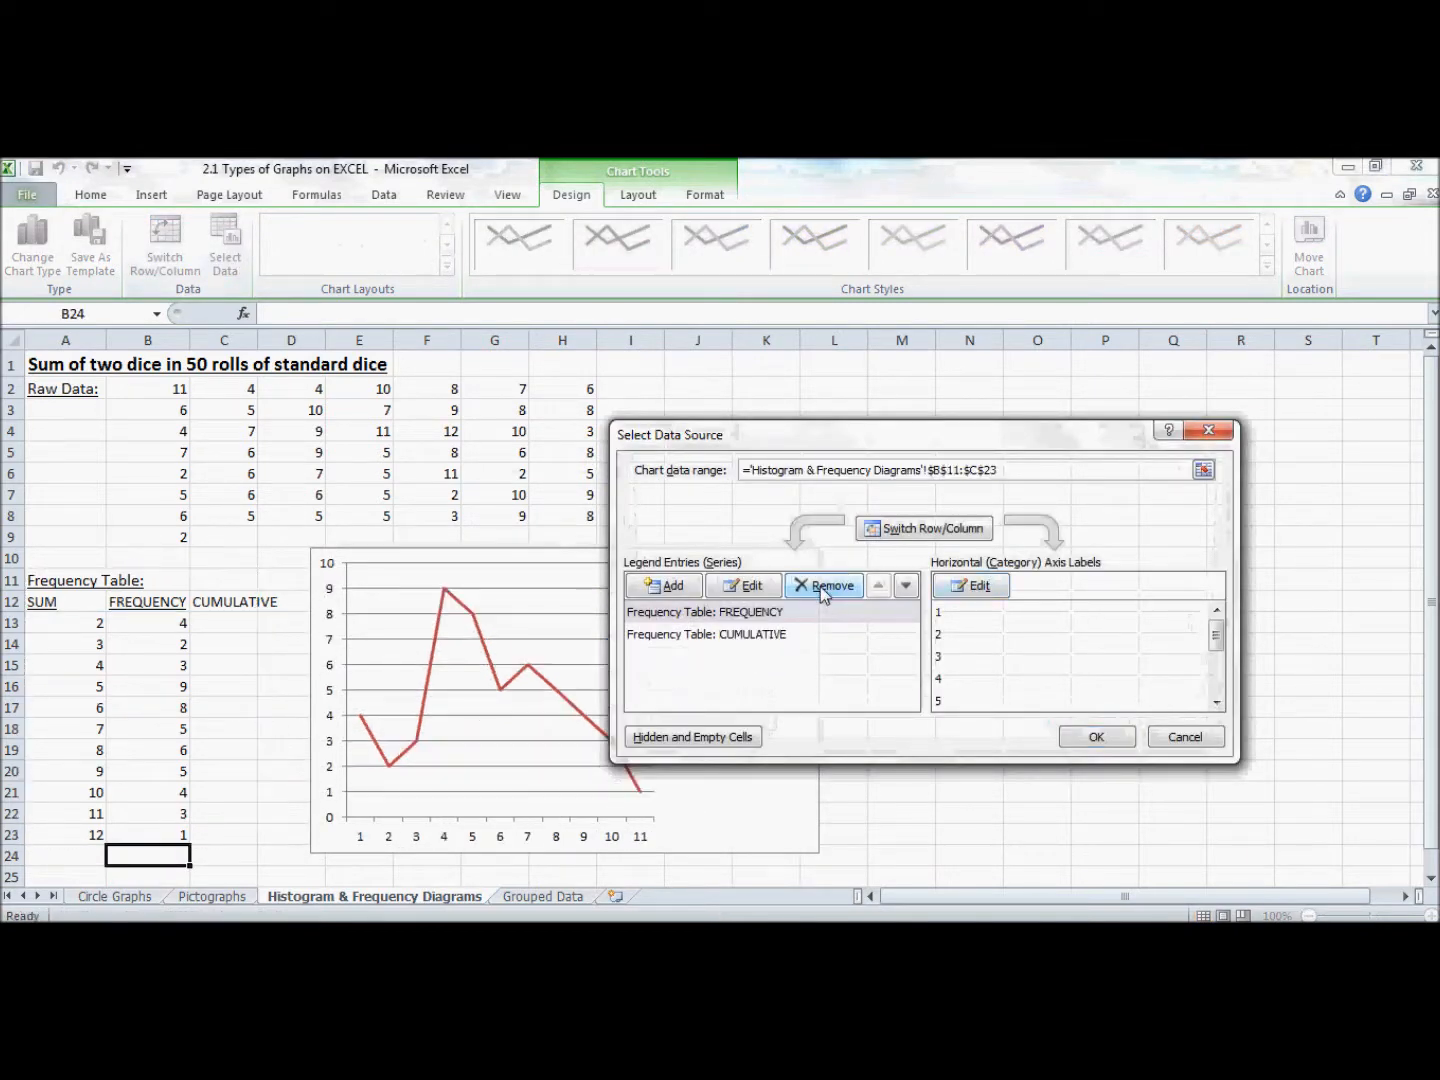
click(820, 586)
click(820, 586)
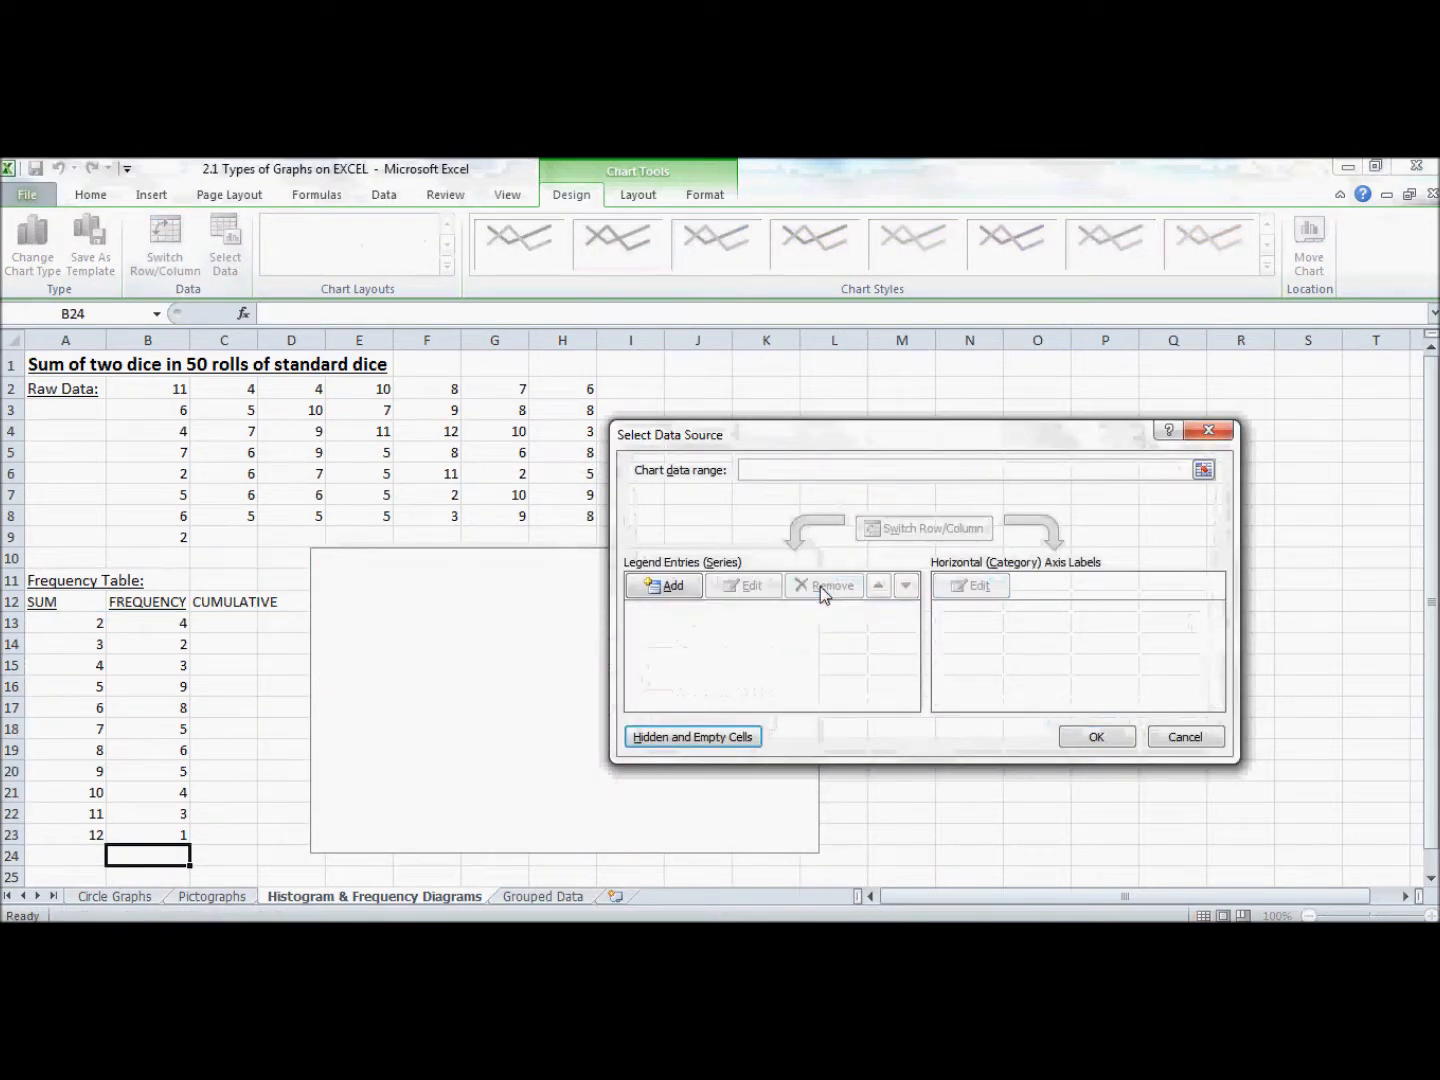
Step: Add an unnamed data series to the chart using the frequencies in B13:B23 as its values
click(656, 590)
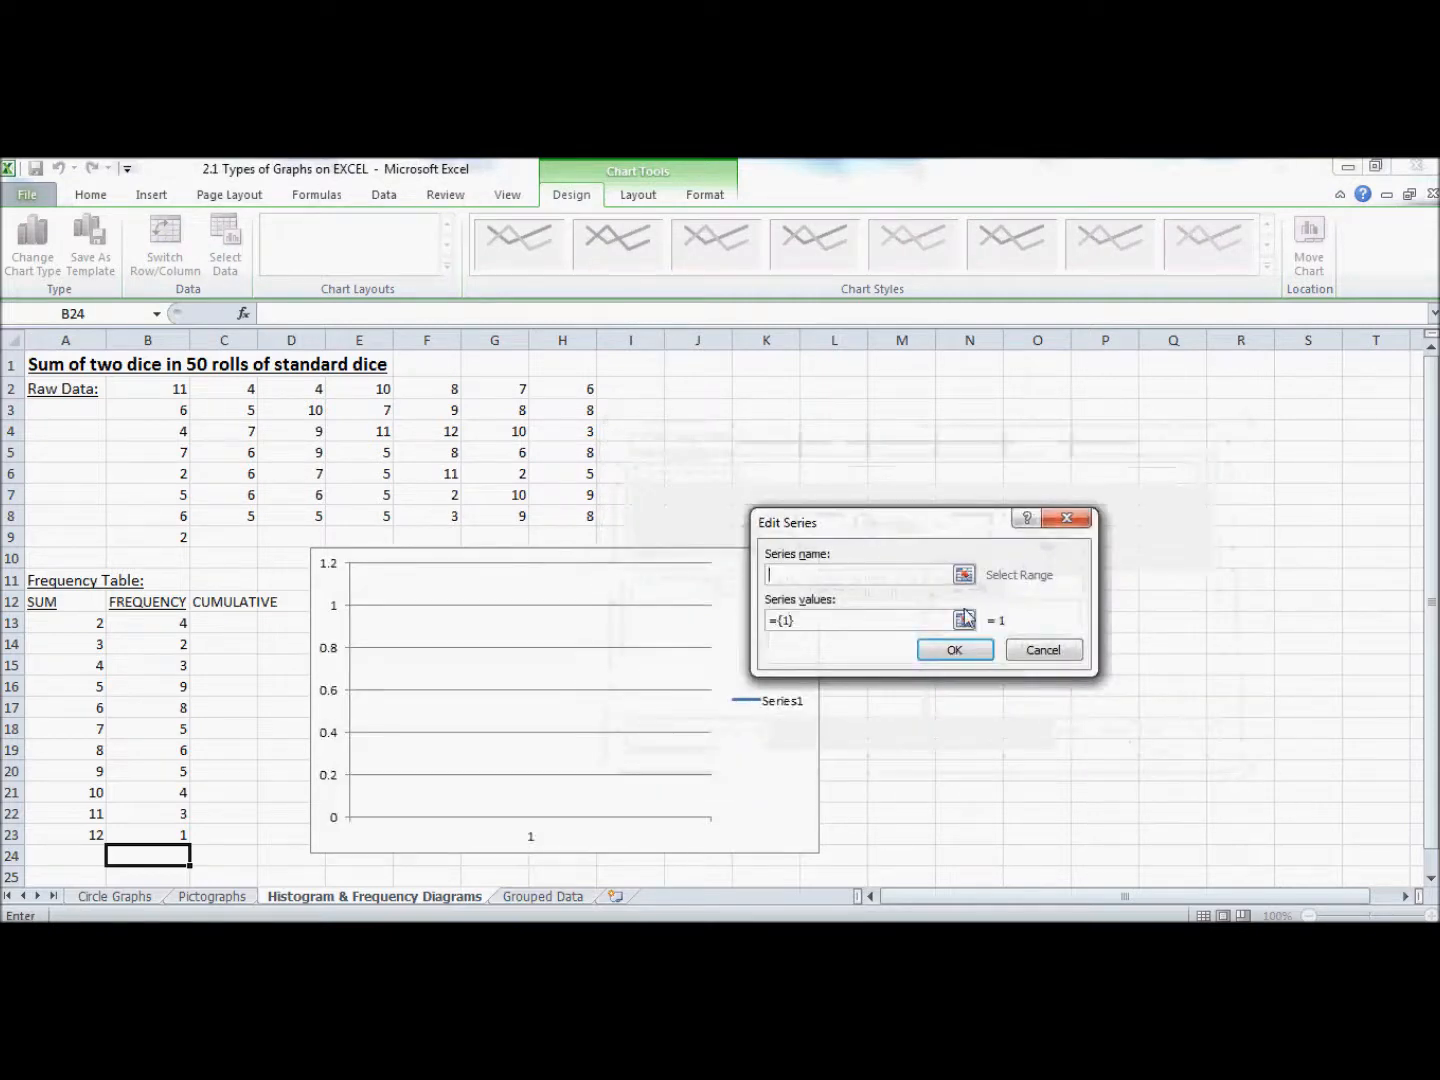
click(965, 620)
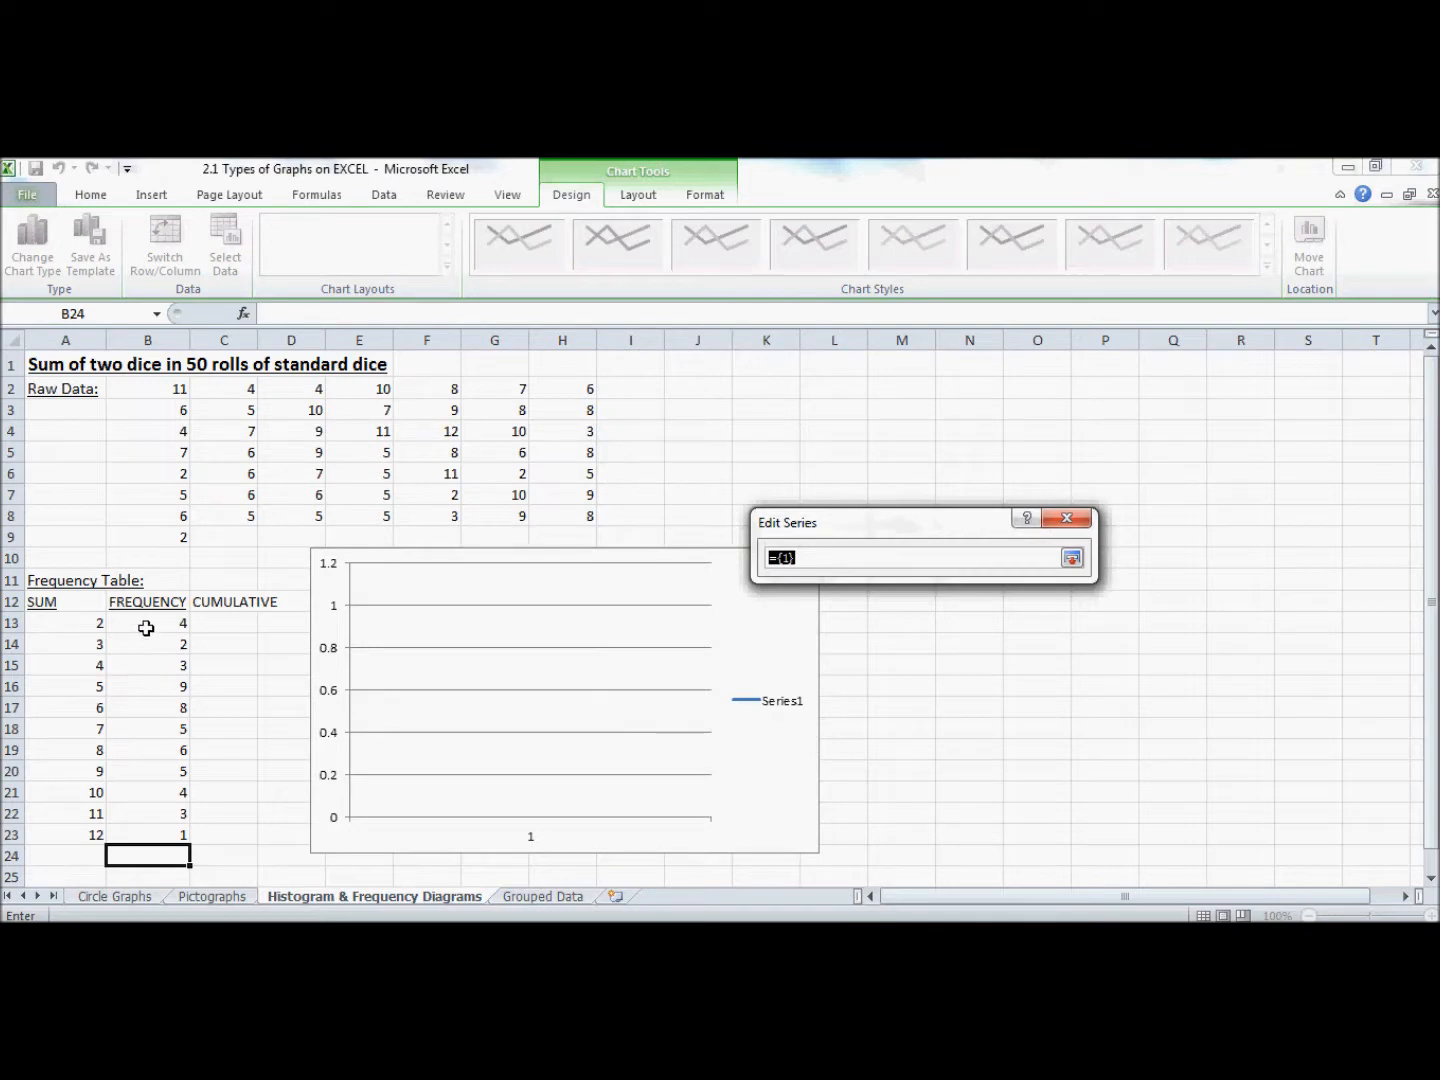
drag(140, 623, 152, 833)
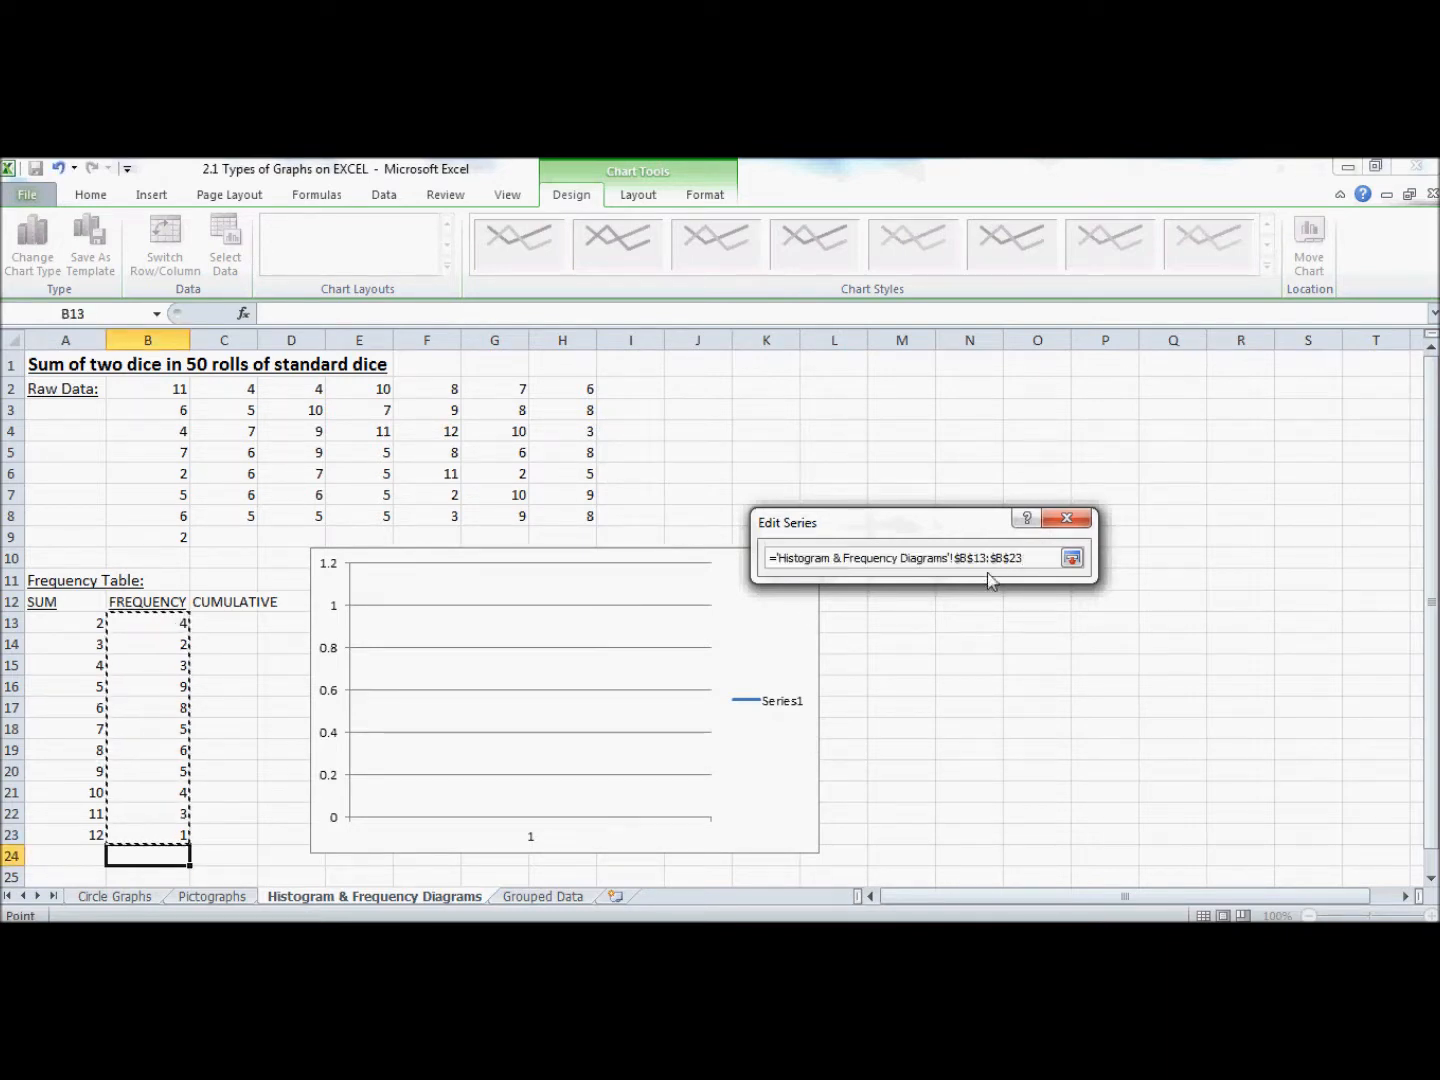
click(1071, 558)
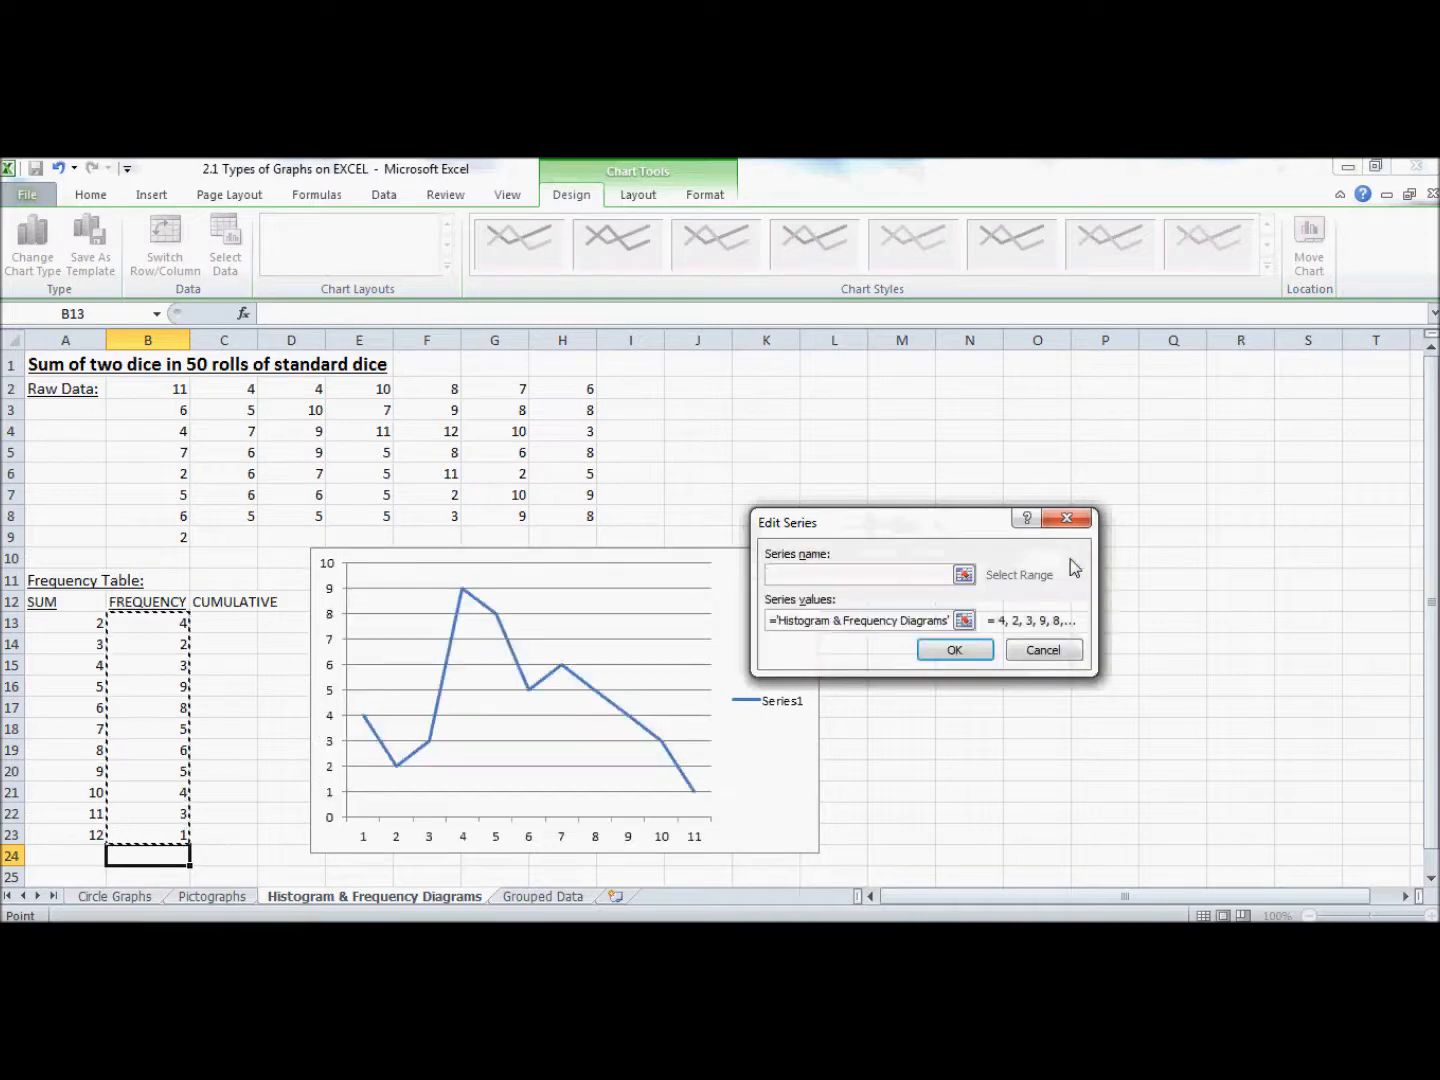
click(947, 653)
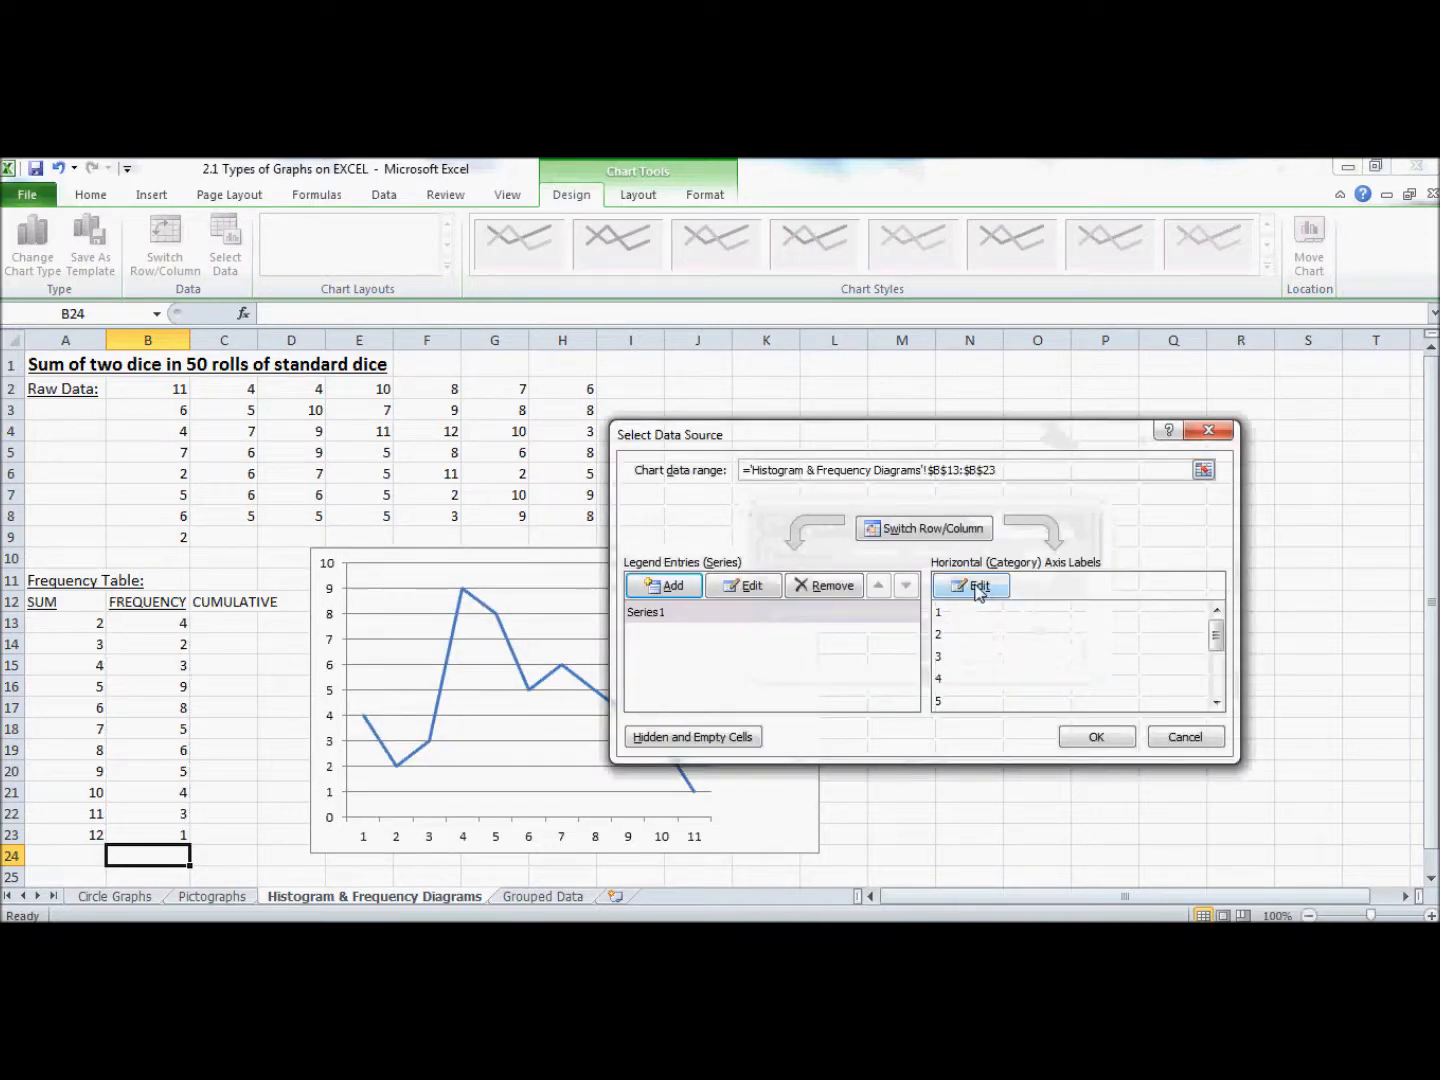
Step: Use the sums in A13:A23 as the chart's horizontal axis labels, and delete the legend
click(979, 590)
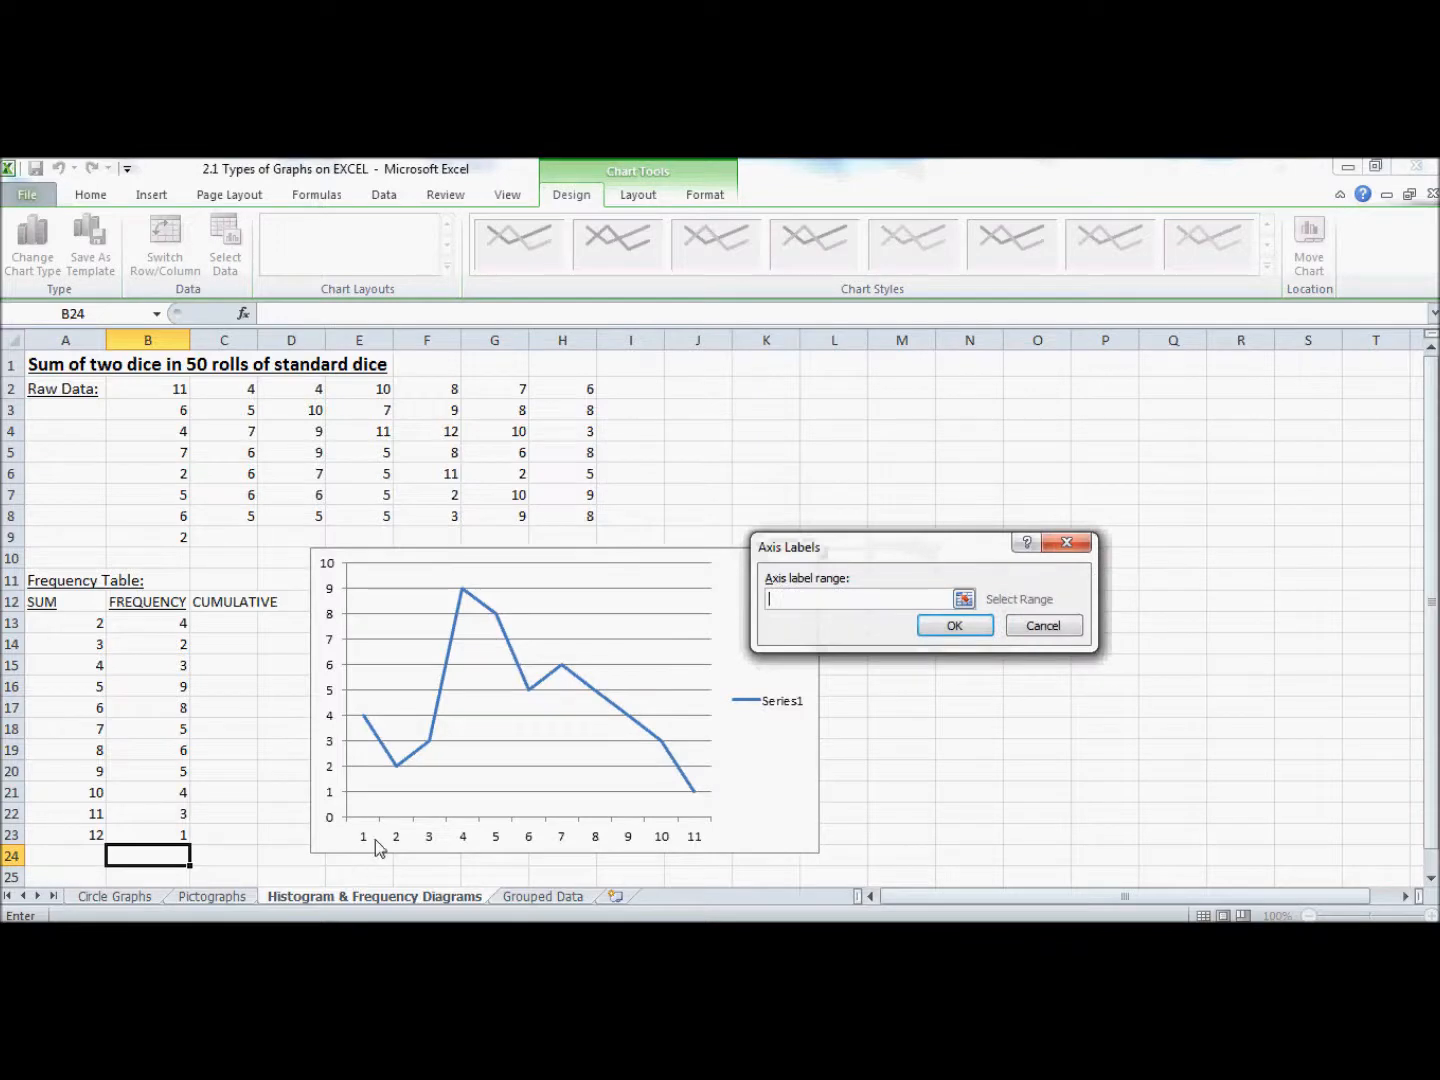
drag(83, 626, 86, 834)
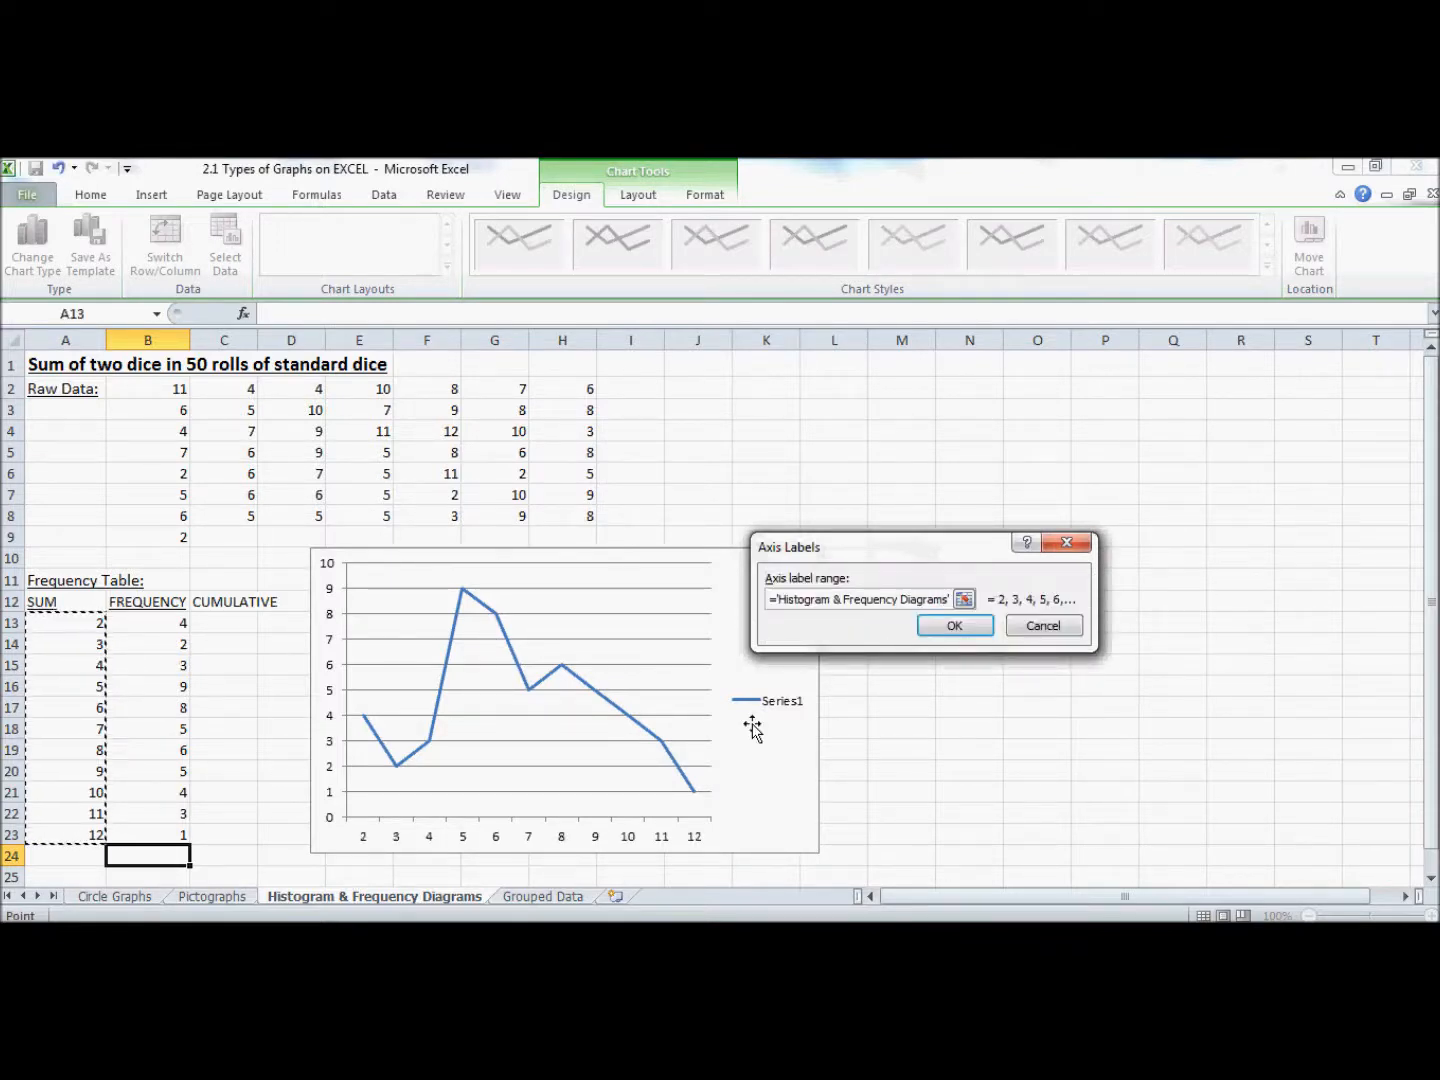
click(955, 625)
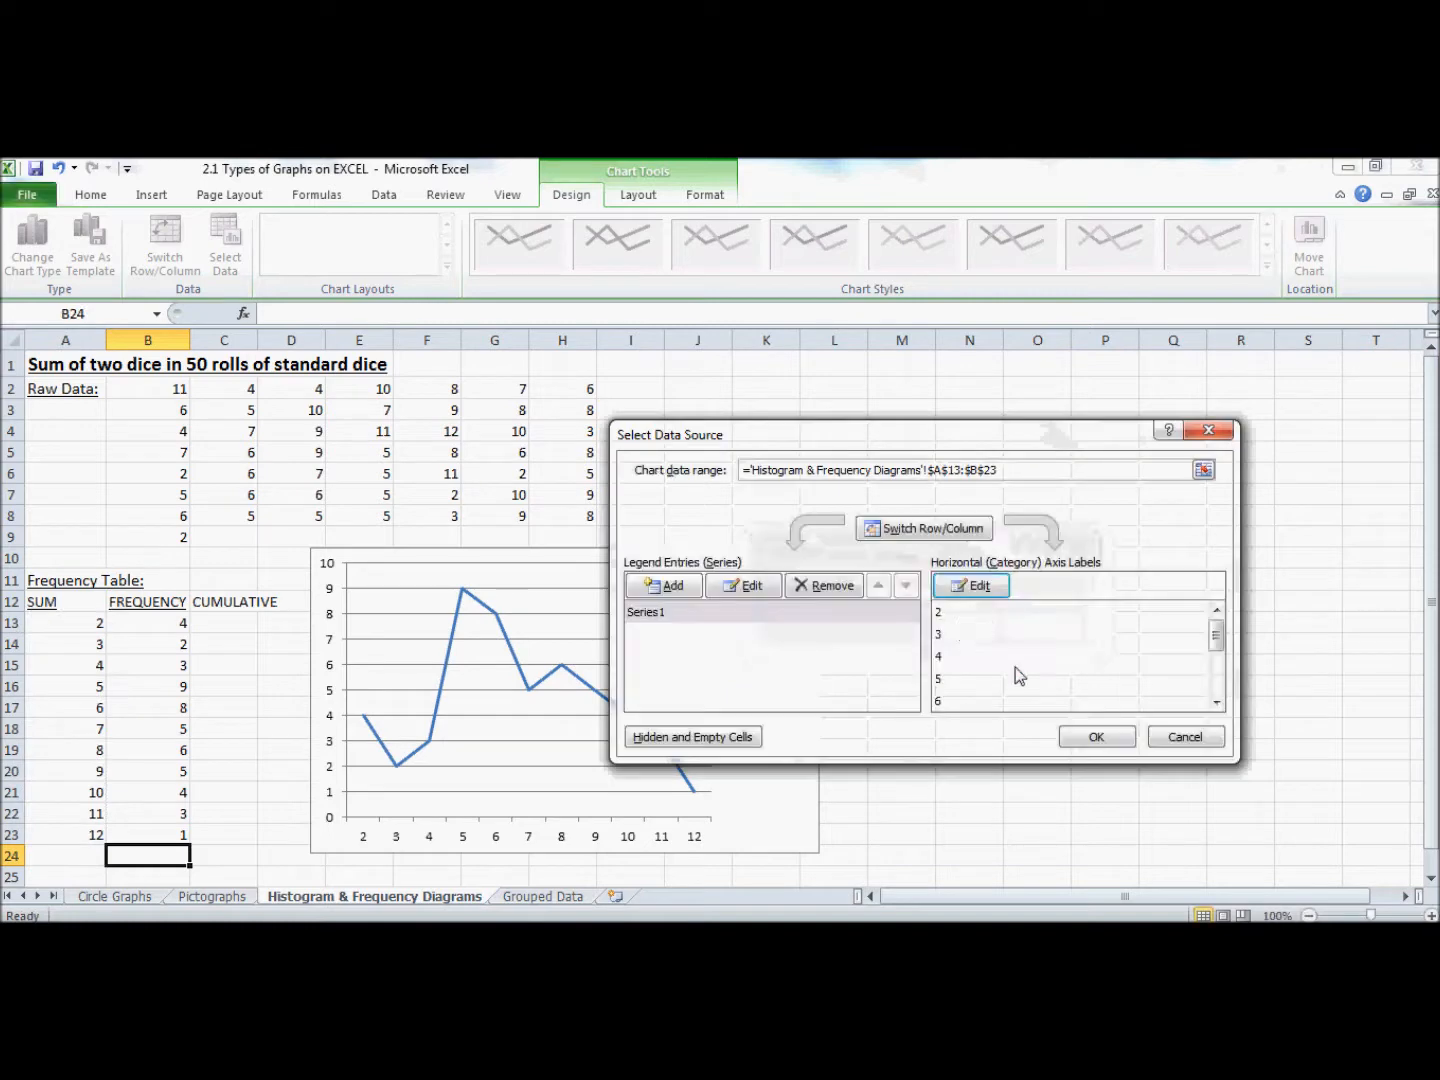
click(1097, 738)
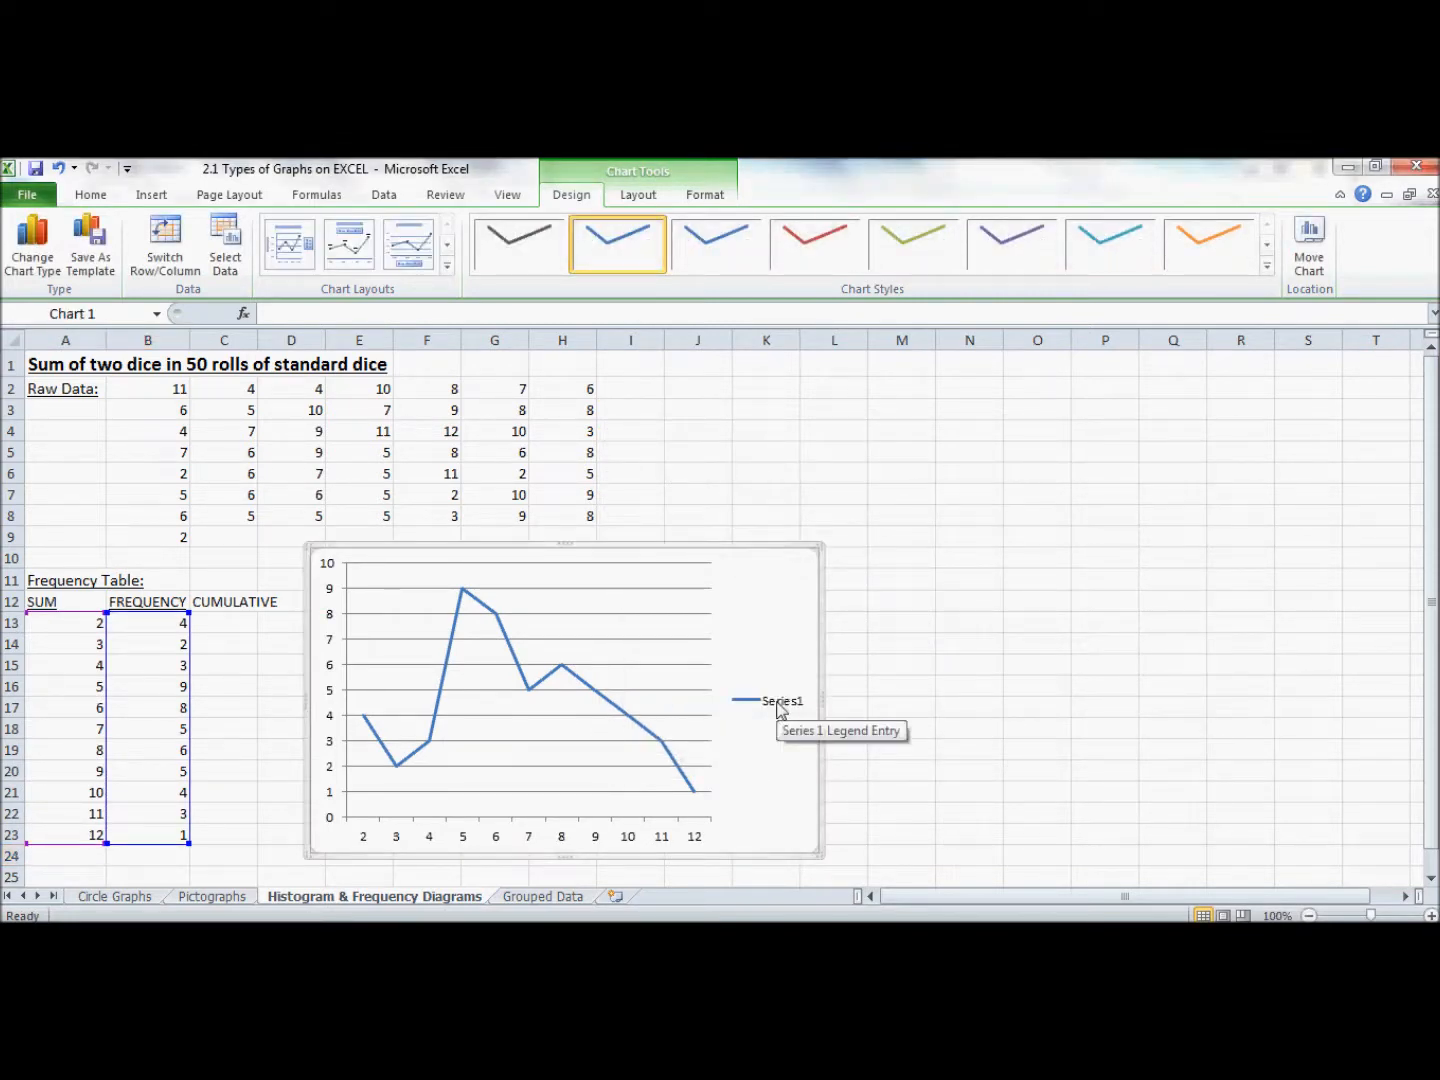
click(780, 707)
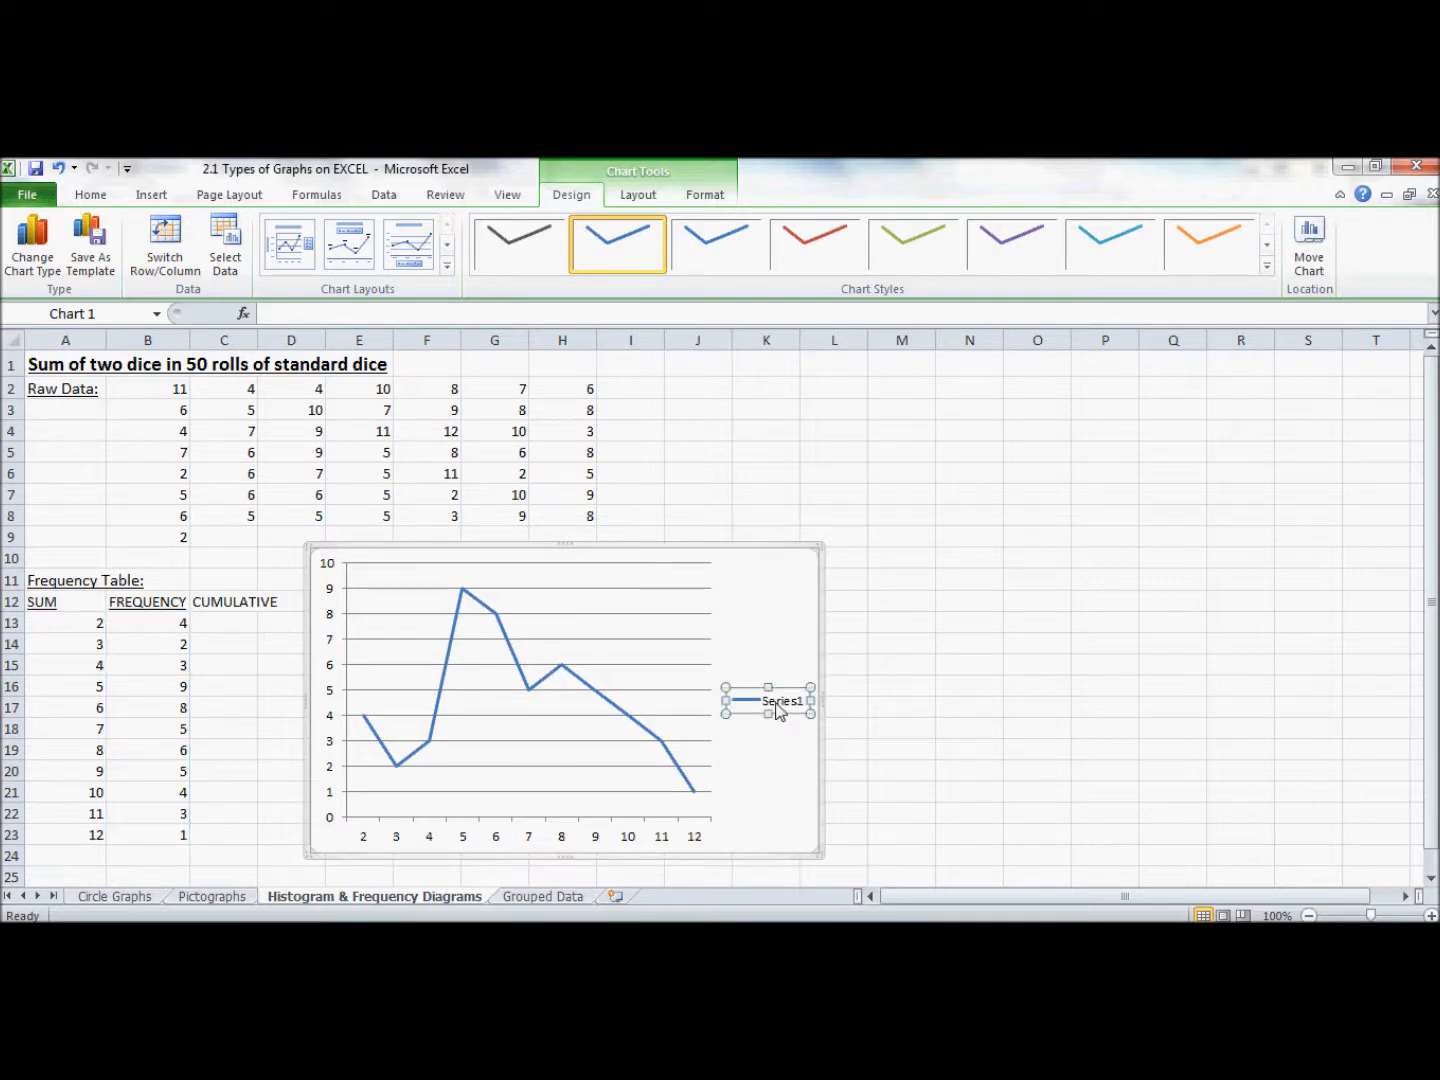
key(Delete)
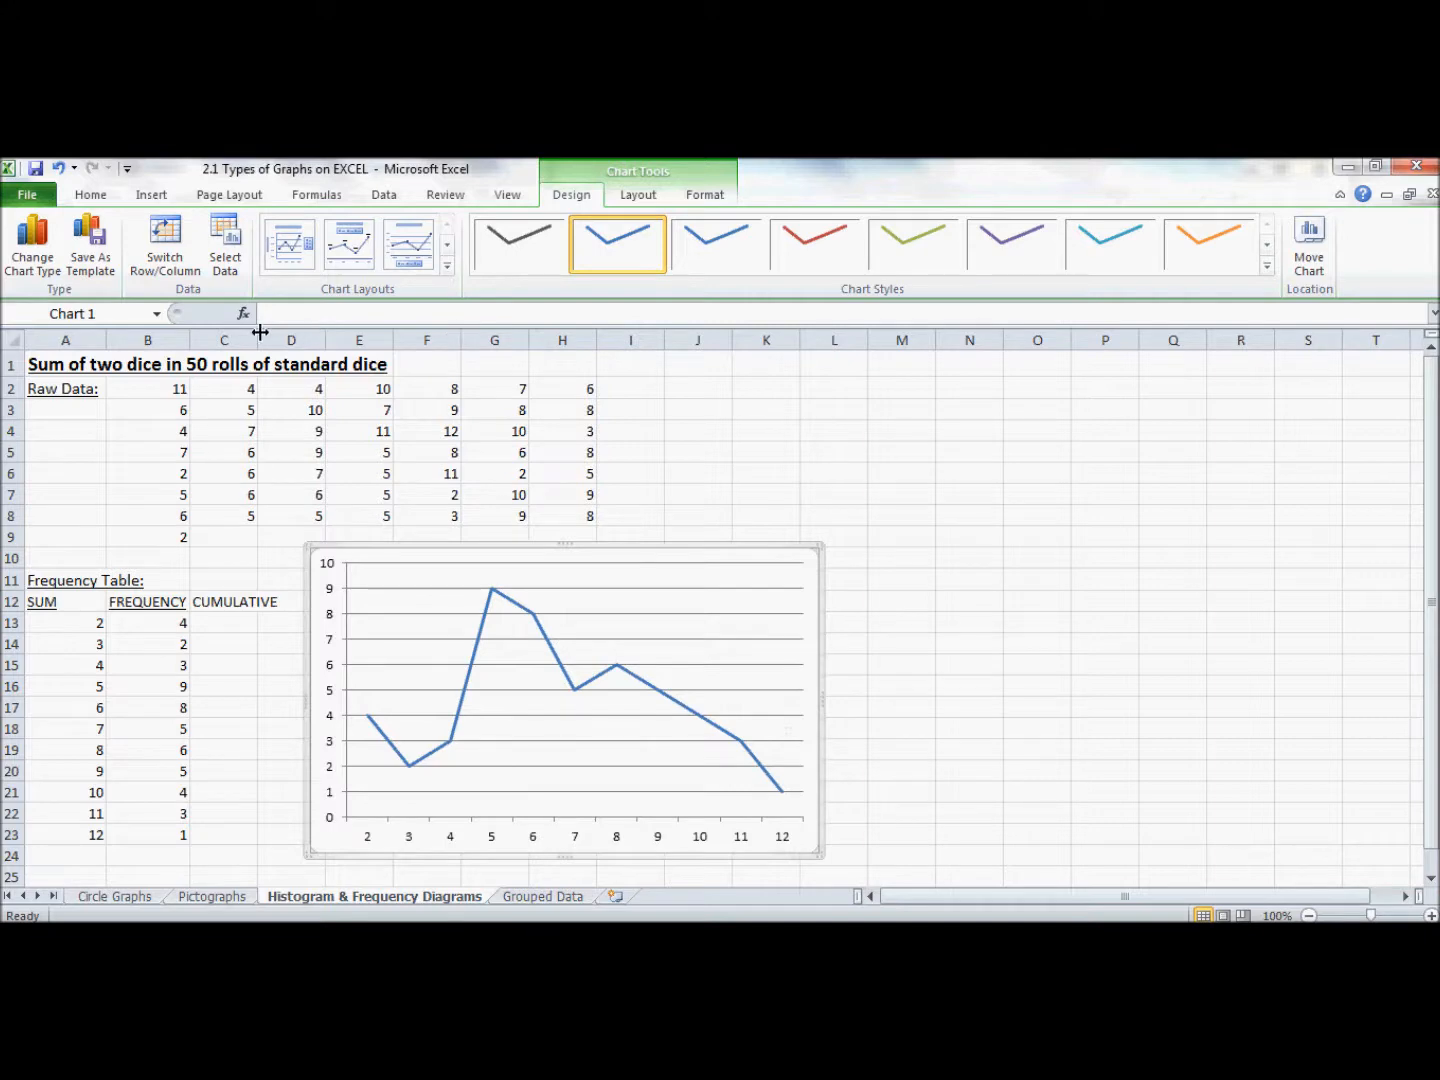
Step: Add a title below the chart's horizontal axis reading "Sum of two dice"
click(633, 197)
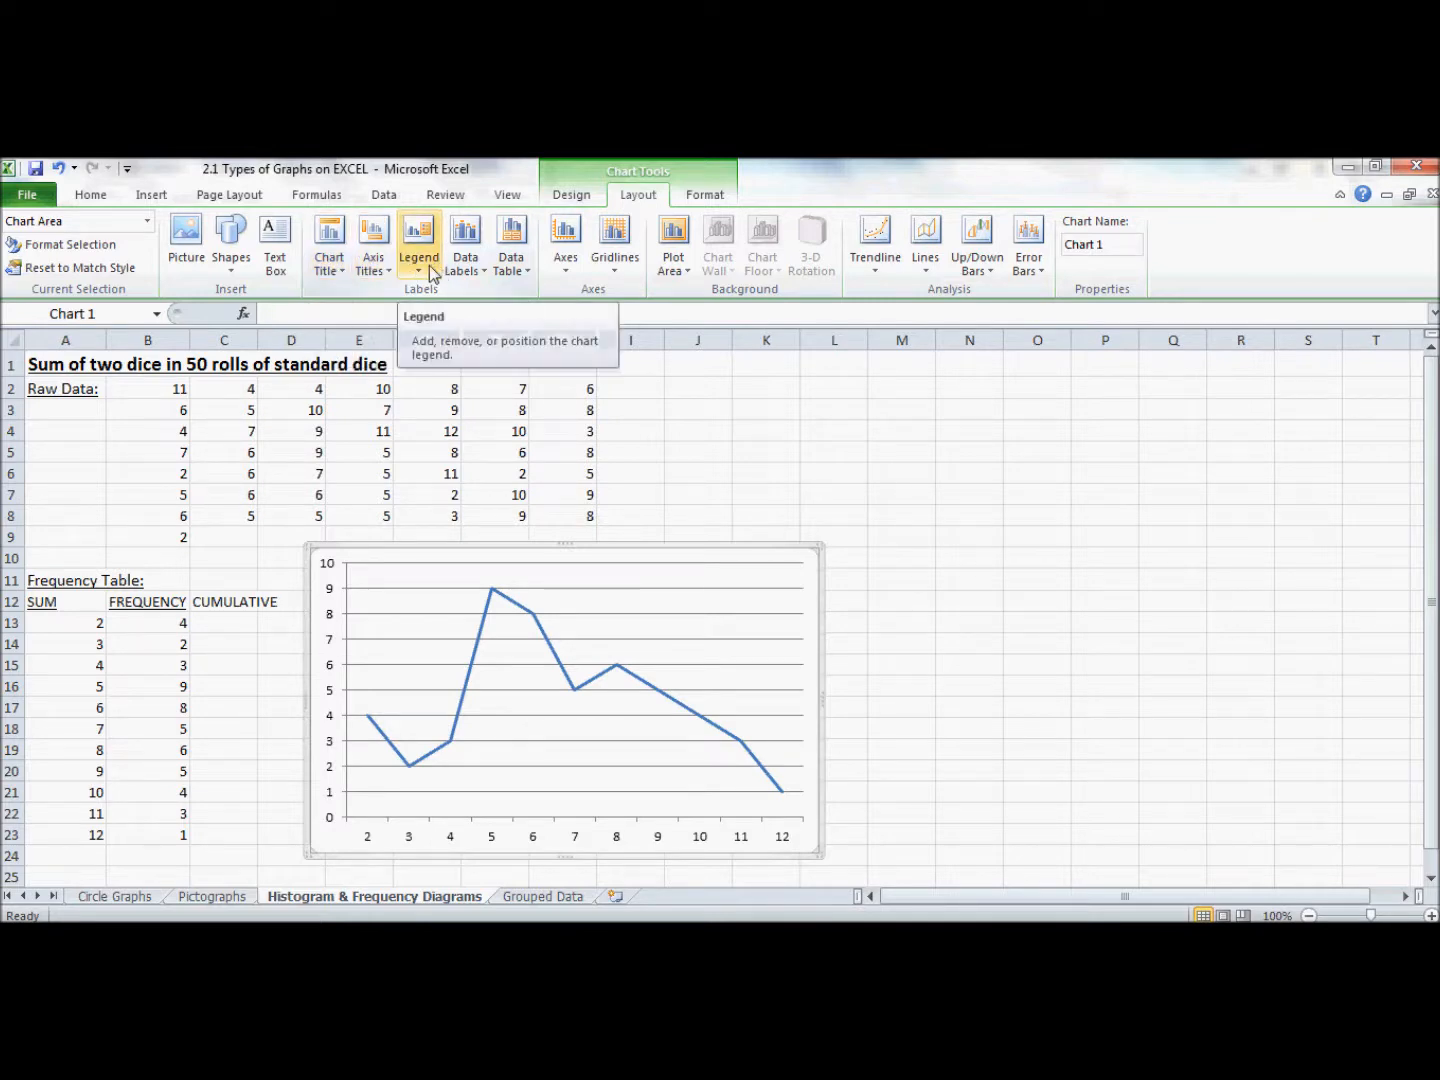
click(378, 270)
mouse_move(395, 295)
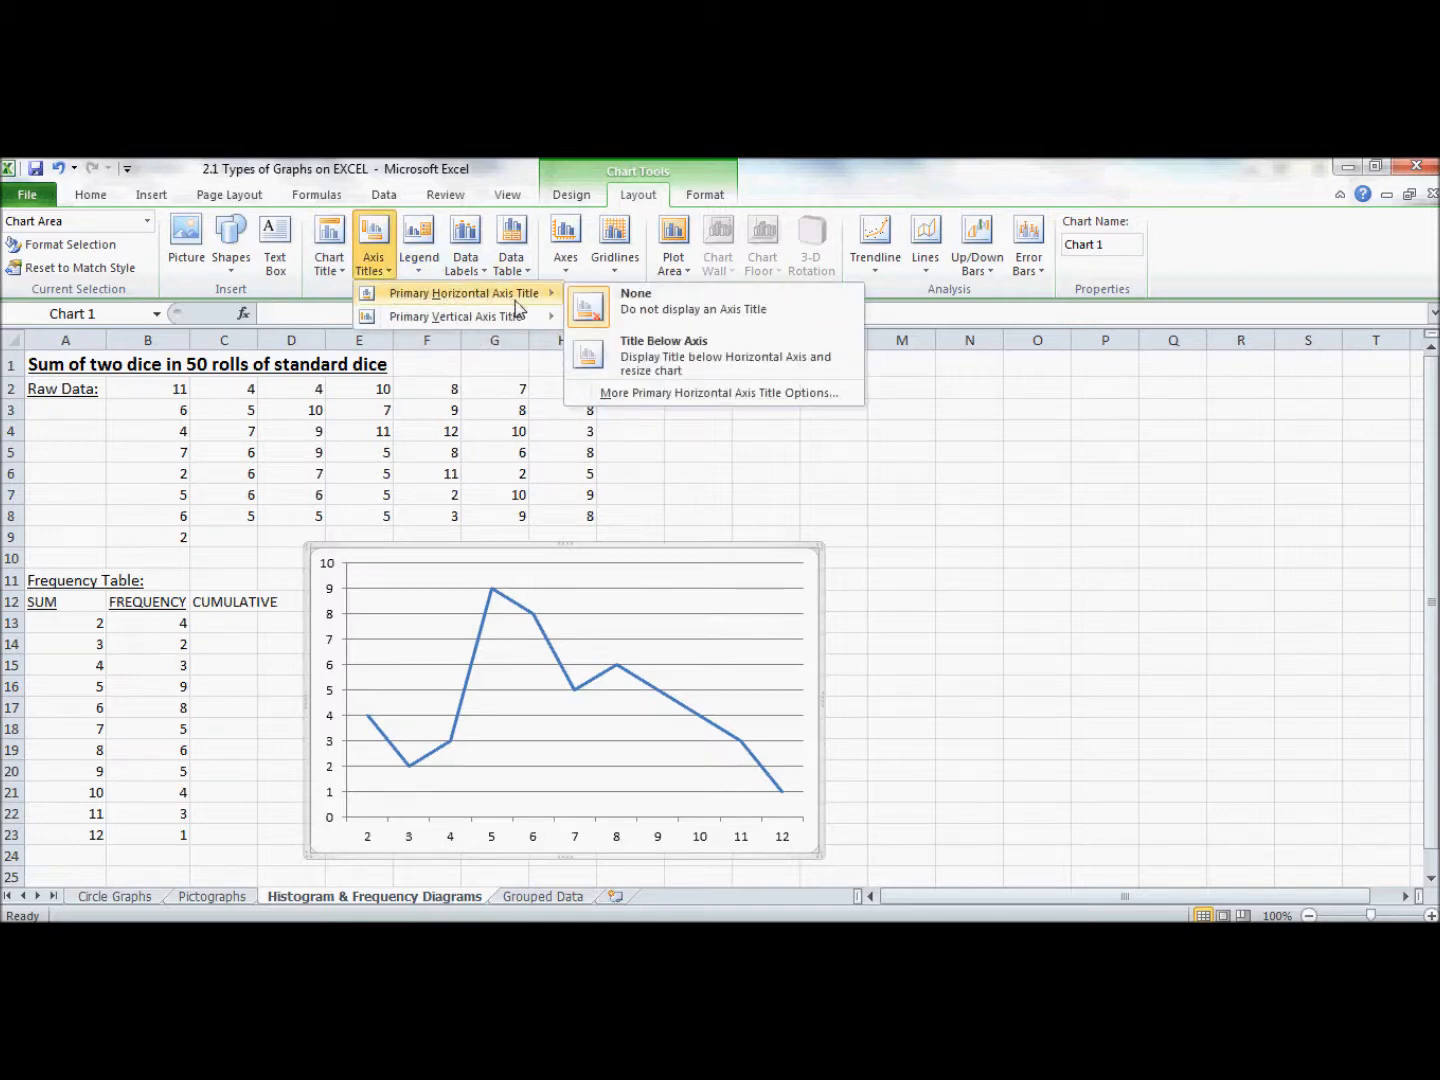
click(663, 350)
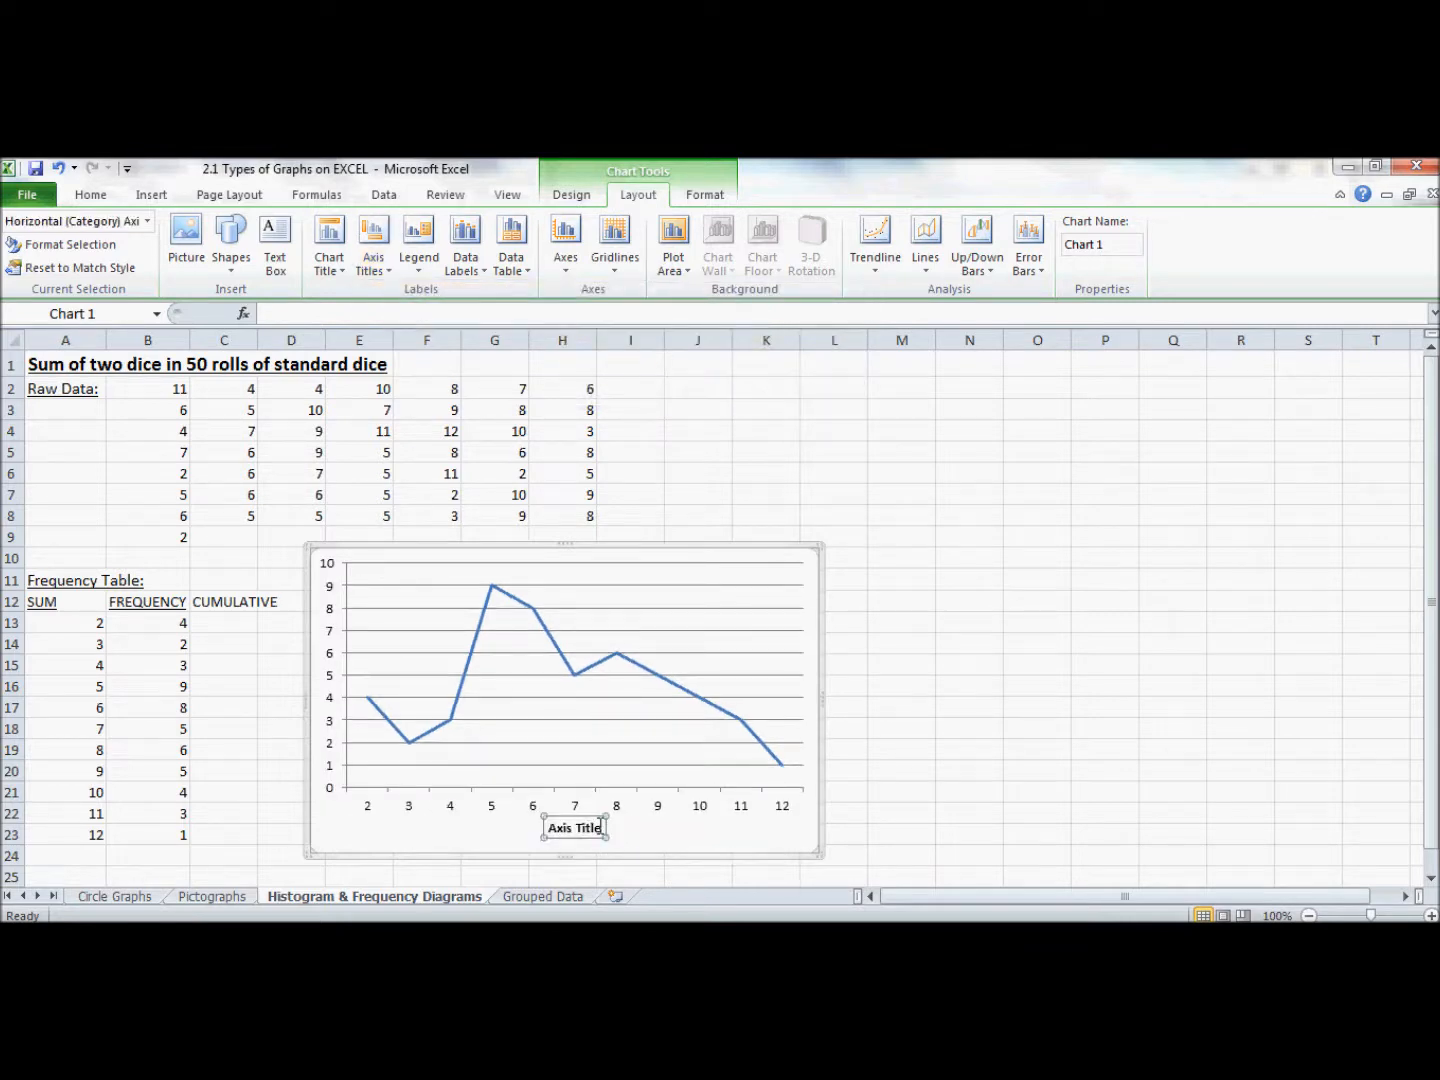
key(BackSpace)
key(BackSpace)
key(BackSpace)
key(BackSpace)
key(BackSpace)
key(BackSpace)
key(BackSpace)
key(BackSpace)
key(BackSpace)
key(BackSpace)
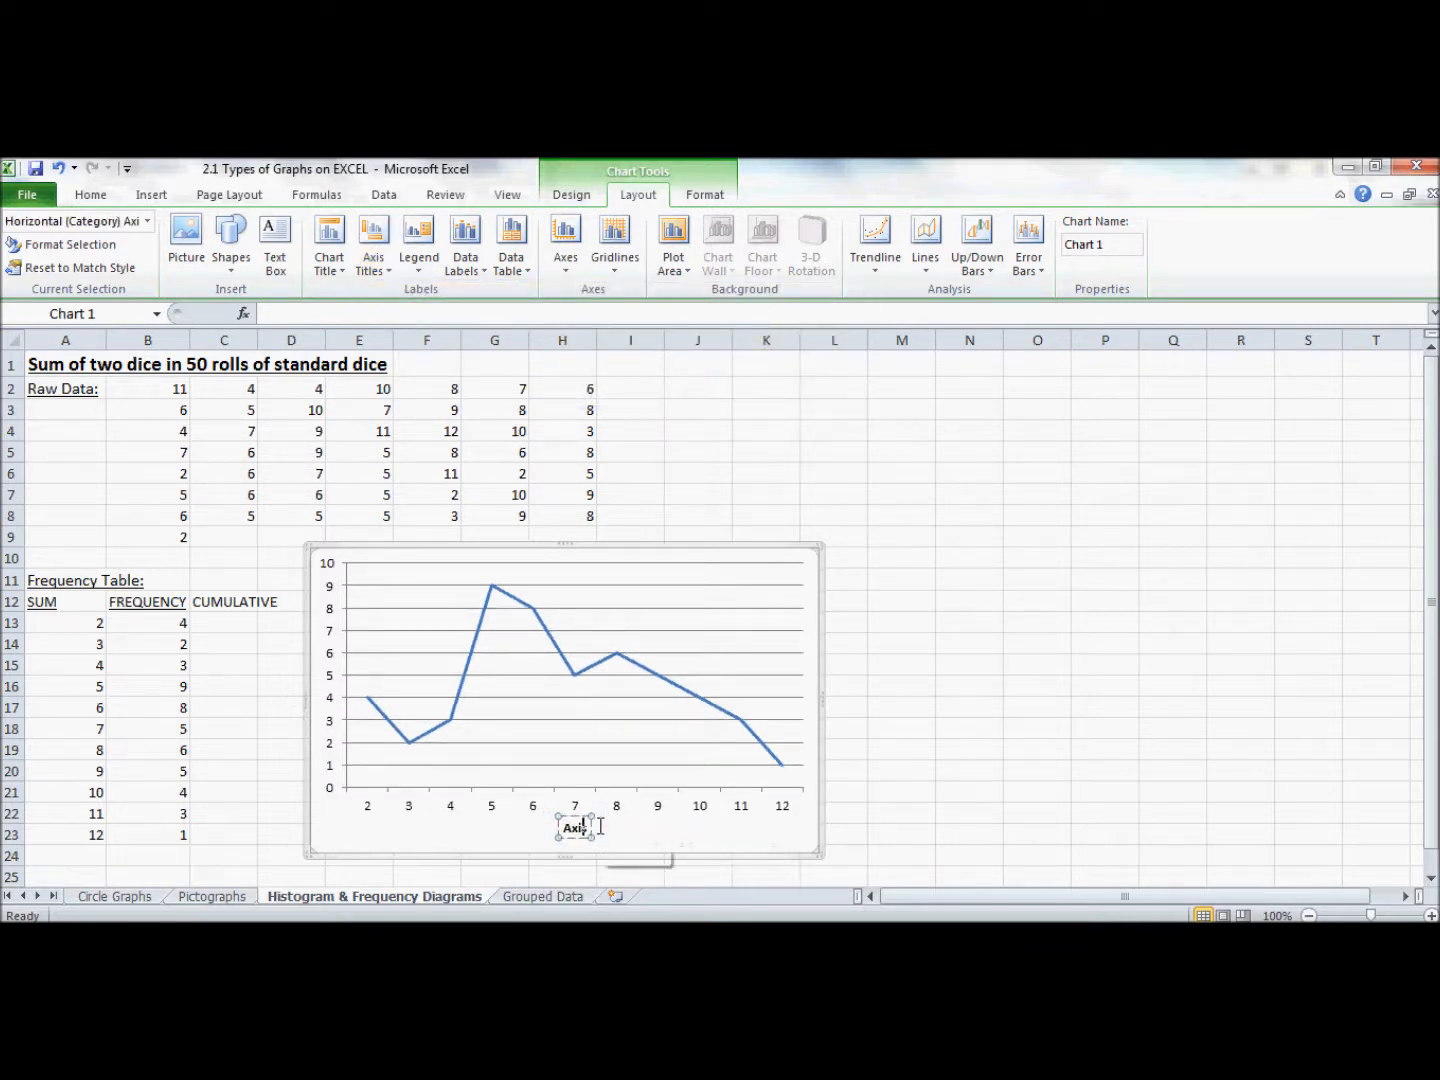
text(Sum)
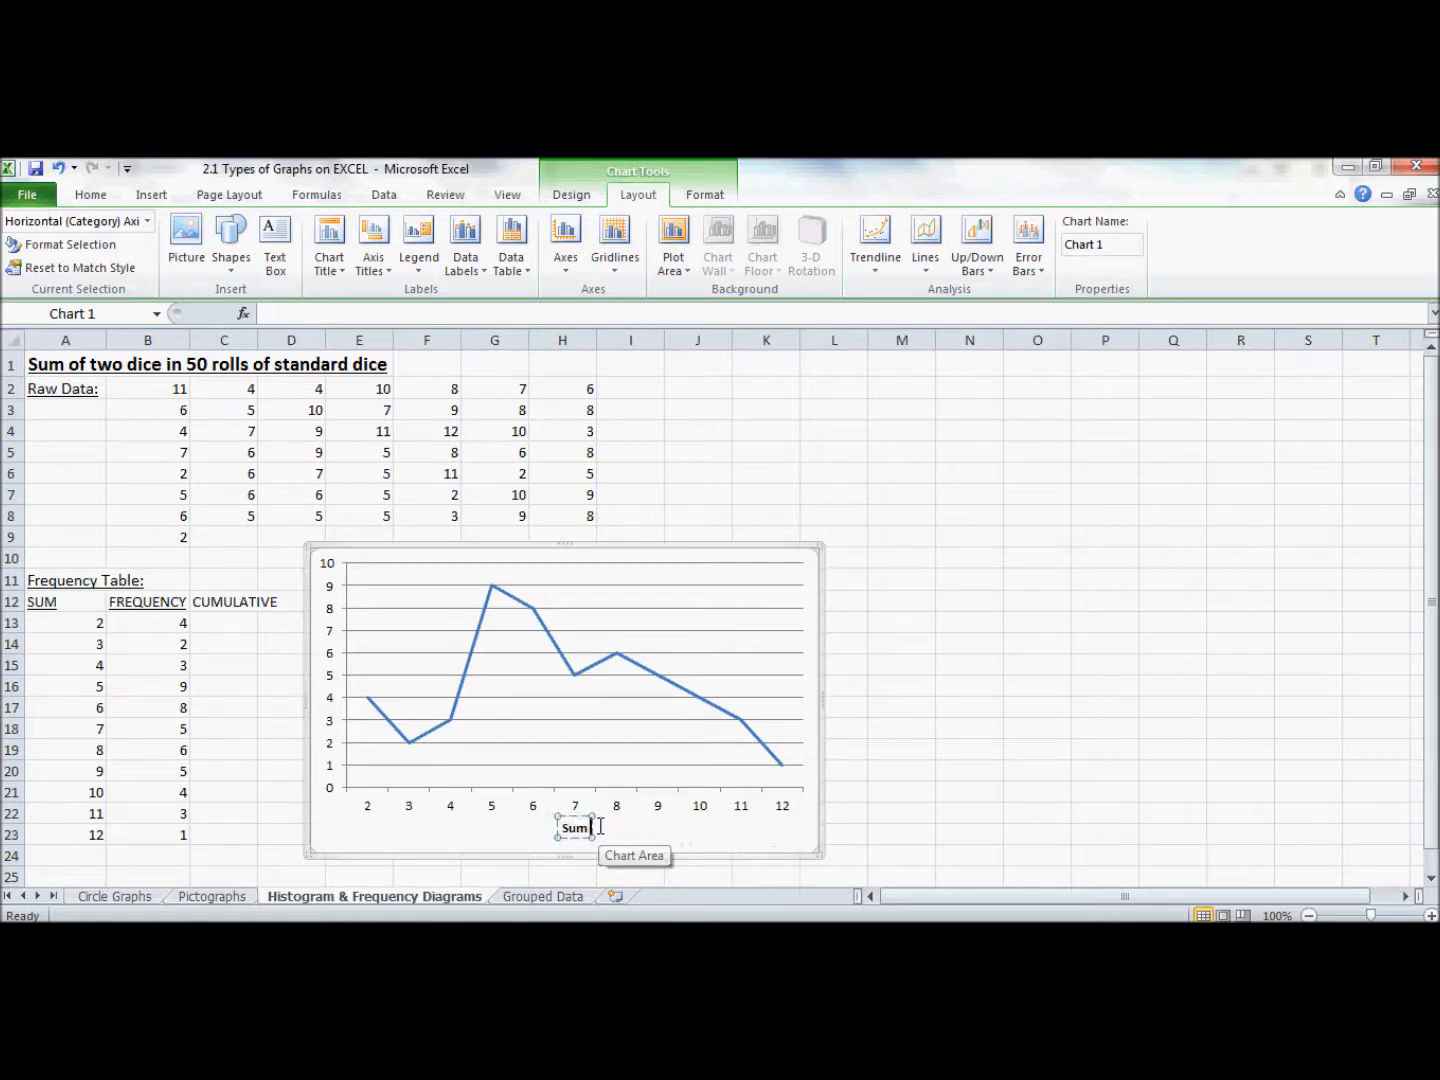
text( of two dice)
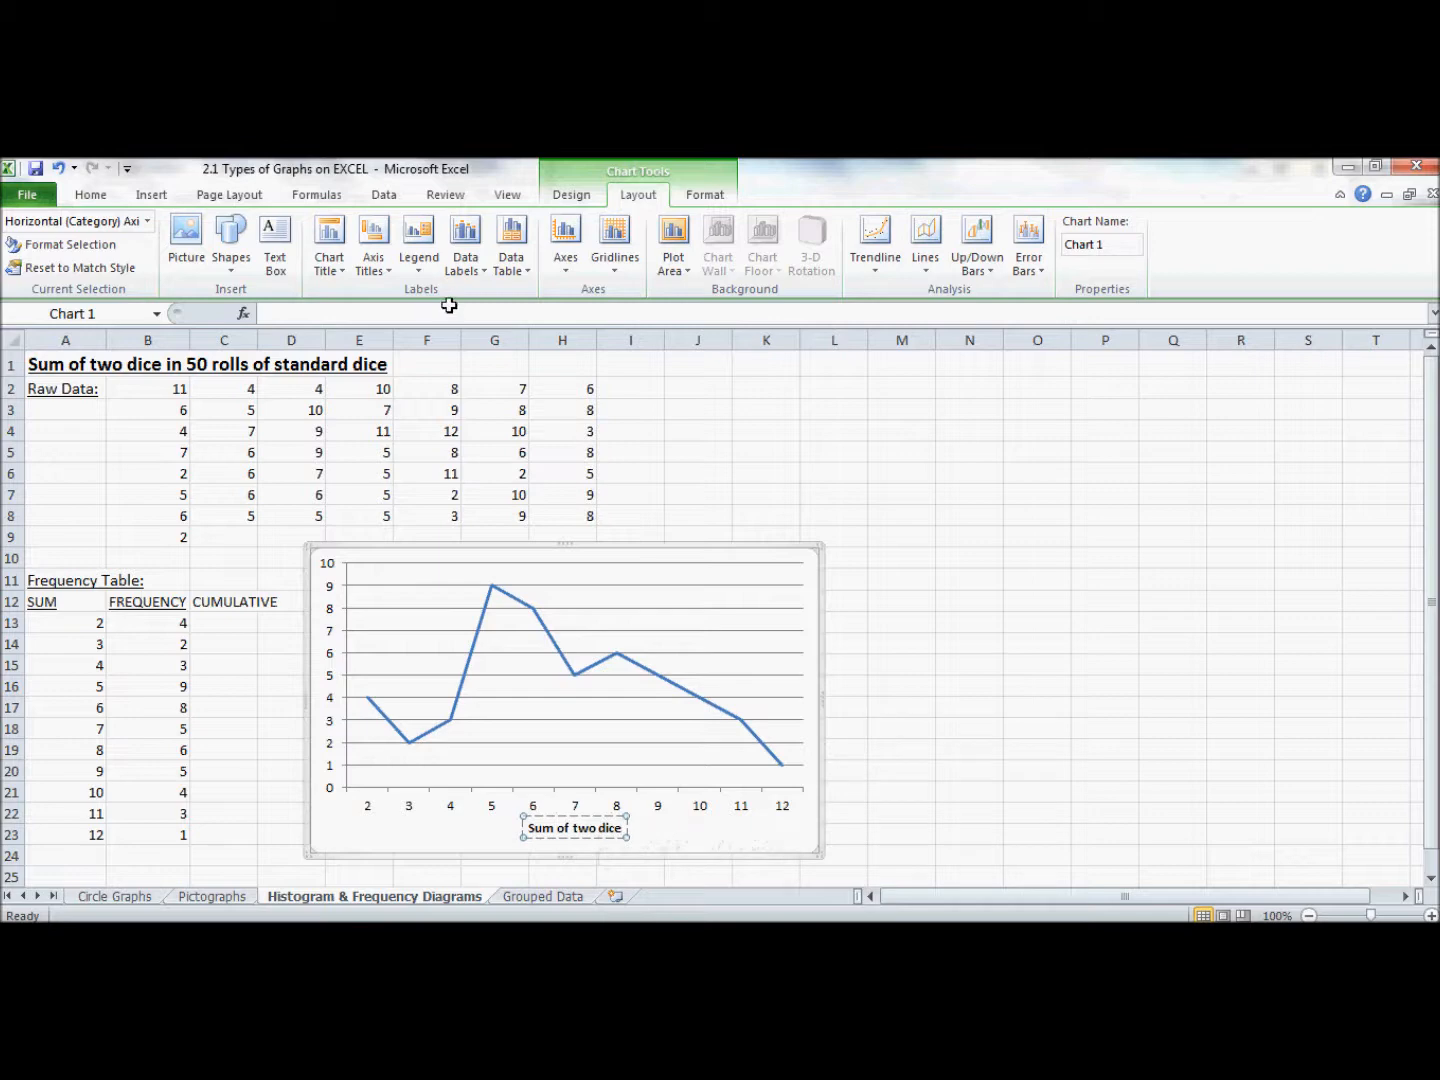
Step: Add a rotated title to the chart's vertical axis reading "Frequency"
click(380, 268)
mouse_move(450, 317)
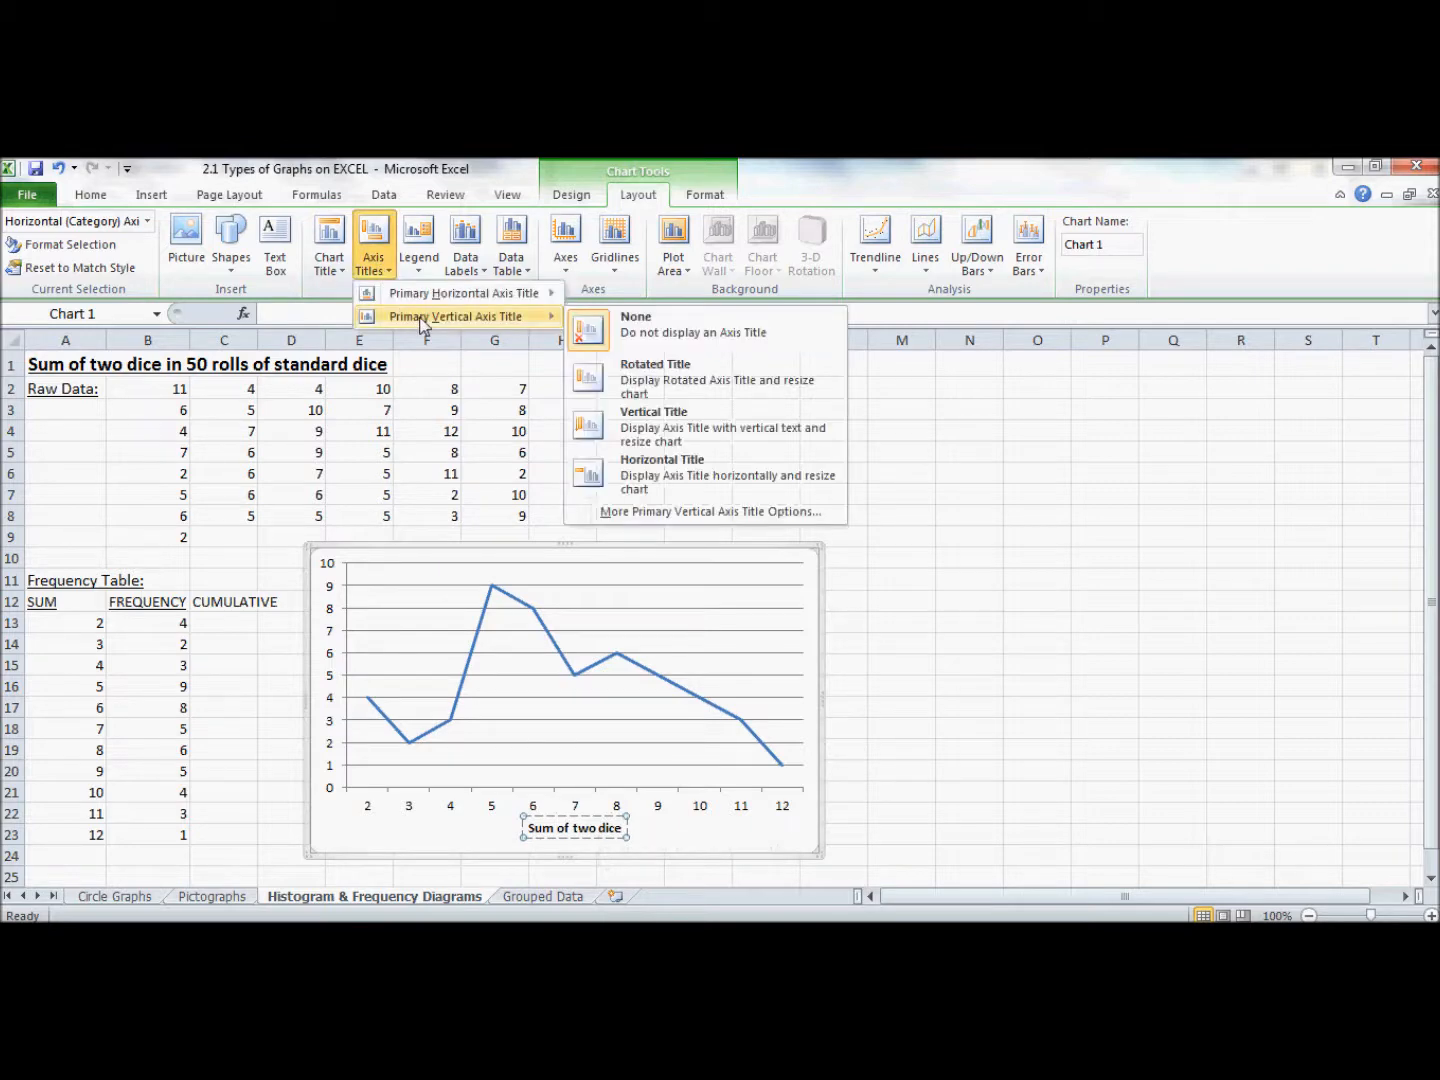
click(645, 385)
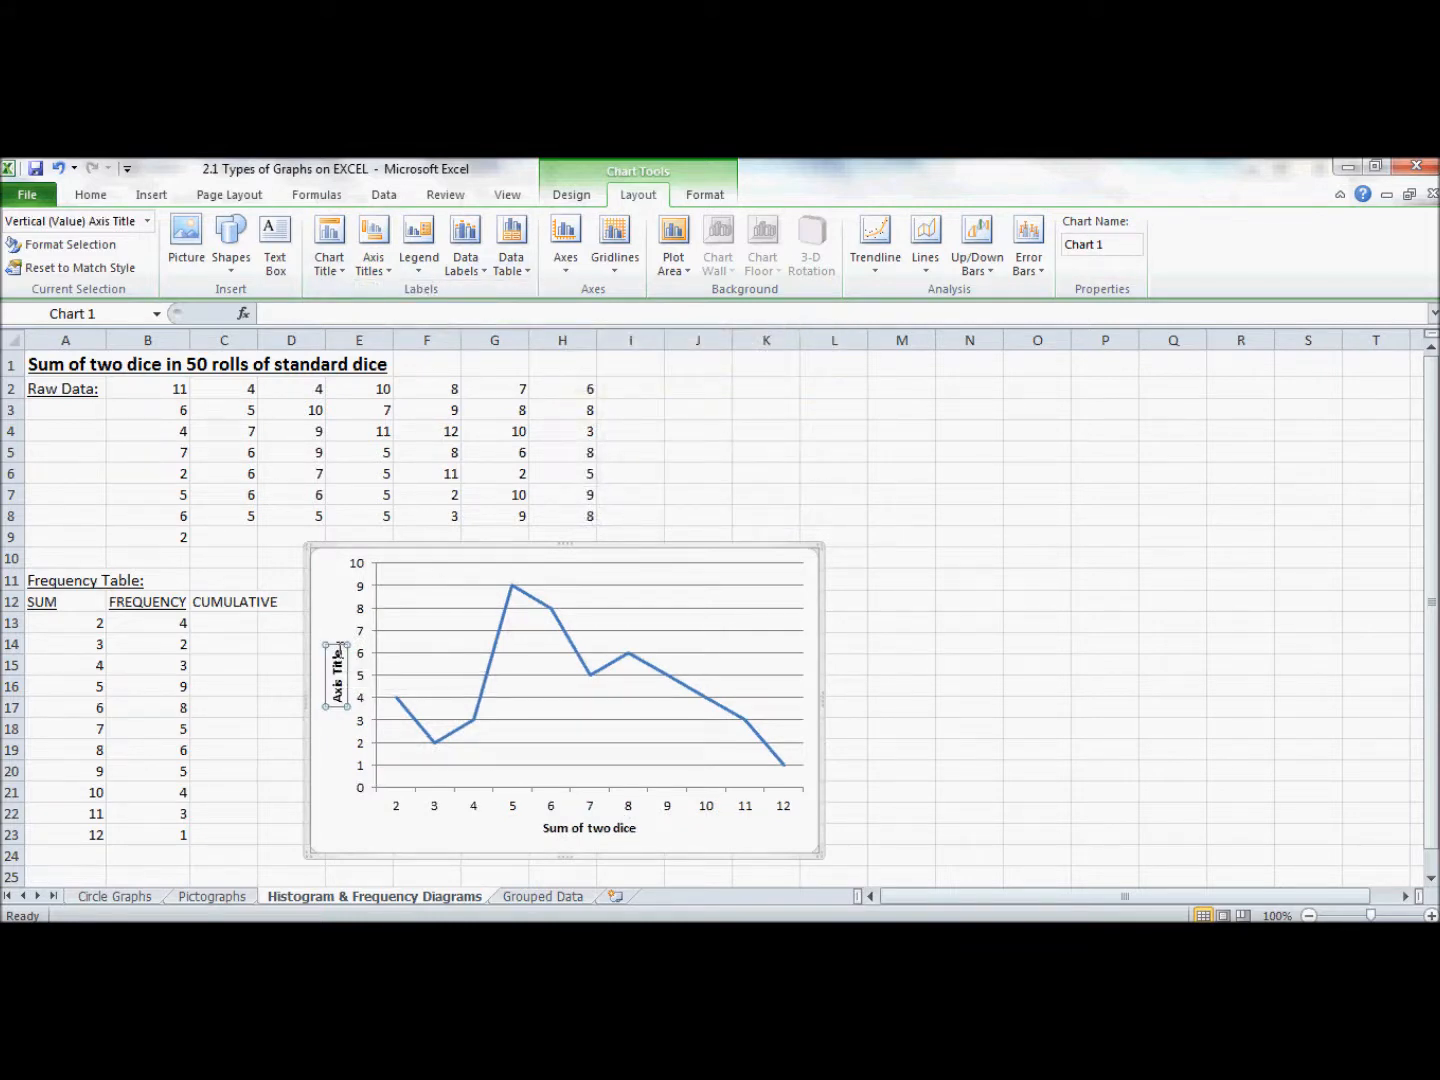
key(BackSpace)
key(BackSpace)
key(BackSpace)
key(BackSpace)
key(BackSpace)
key(BackSpace)
key(BackSpace)
key(BackSpace)
key(BackSpace)
key(BackSpace)
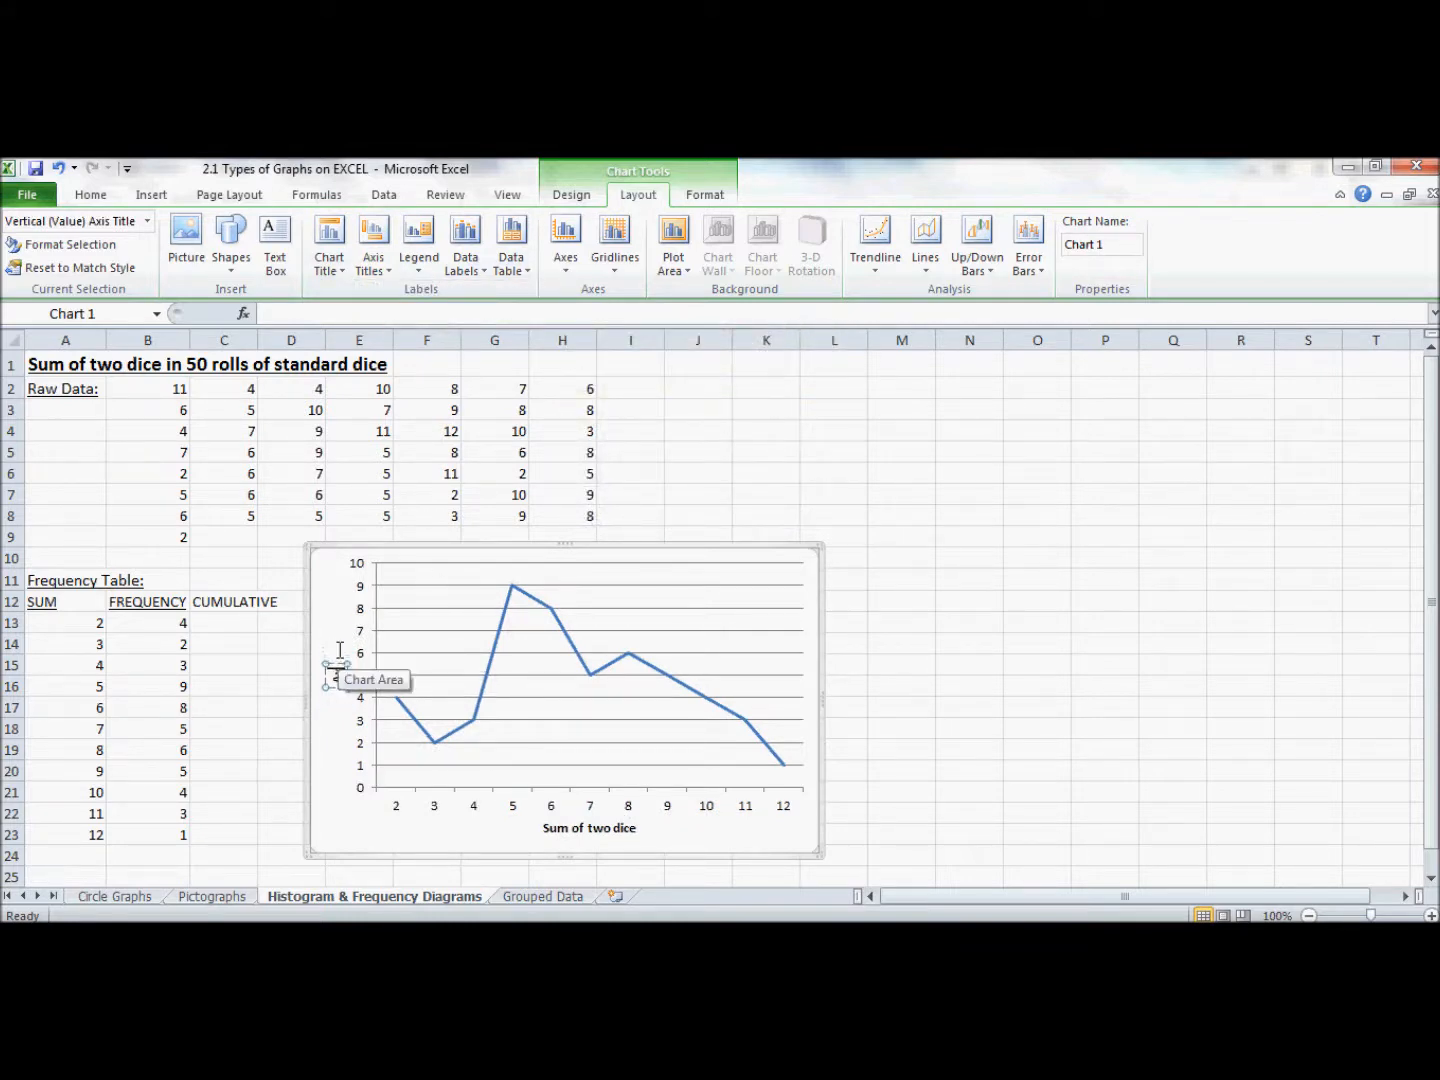
text(Frequency)
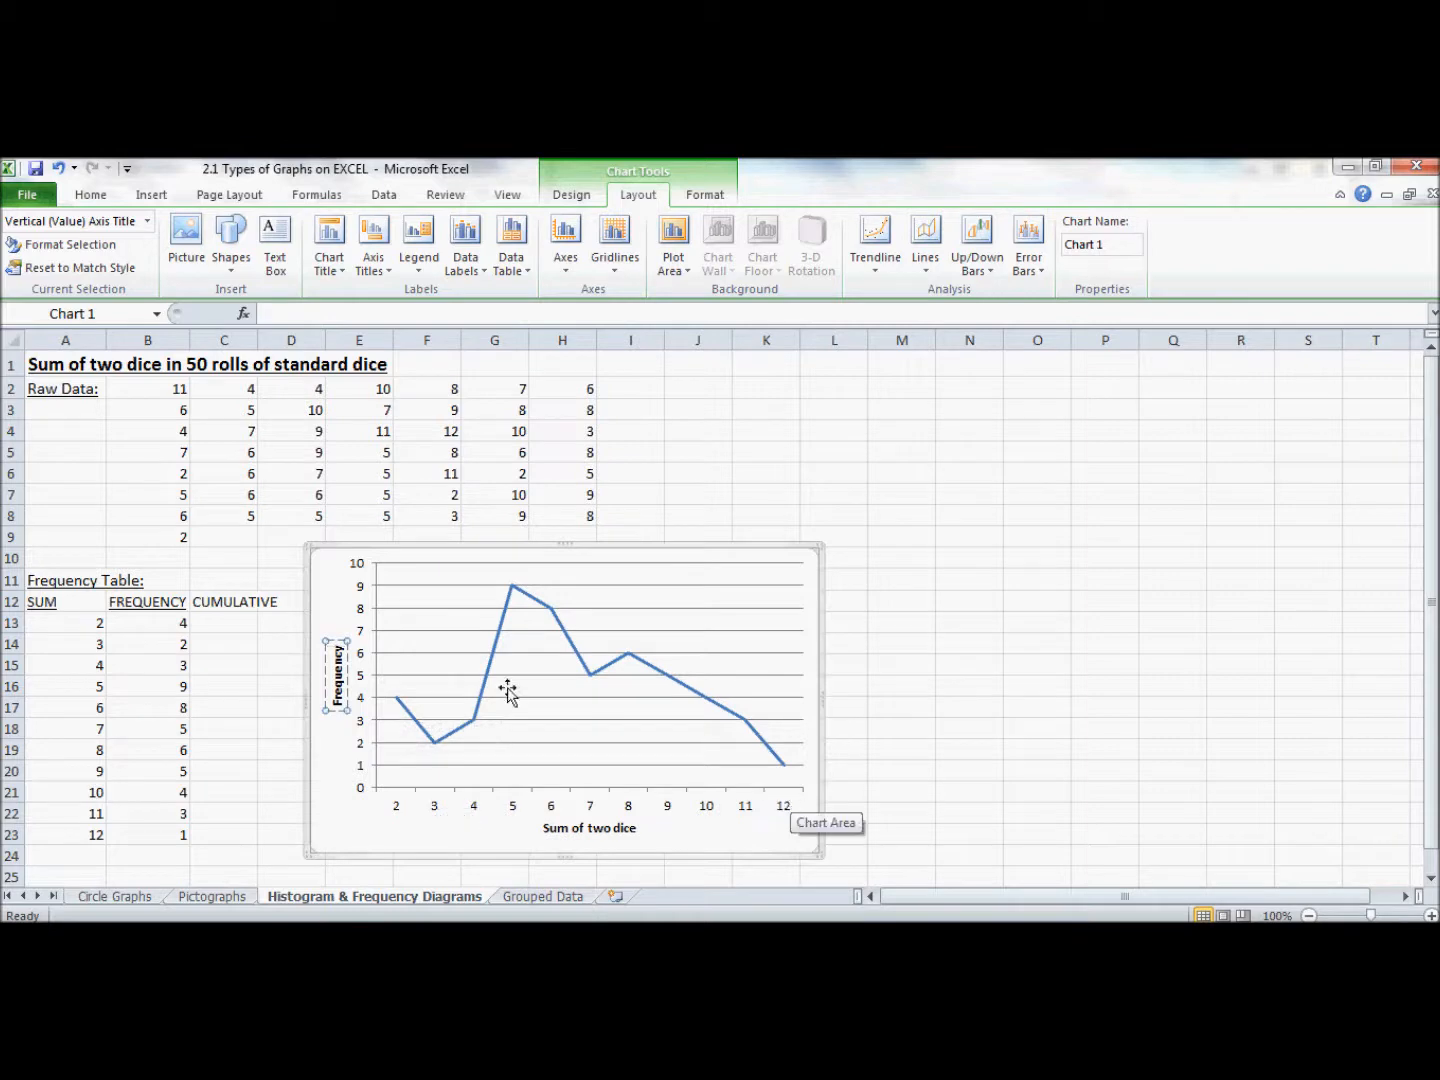
Step: Add the title "Frequency of Dice Sums" above the line chart's plot, and shift the chart slightly closer to the frequency table
click(333, 278)
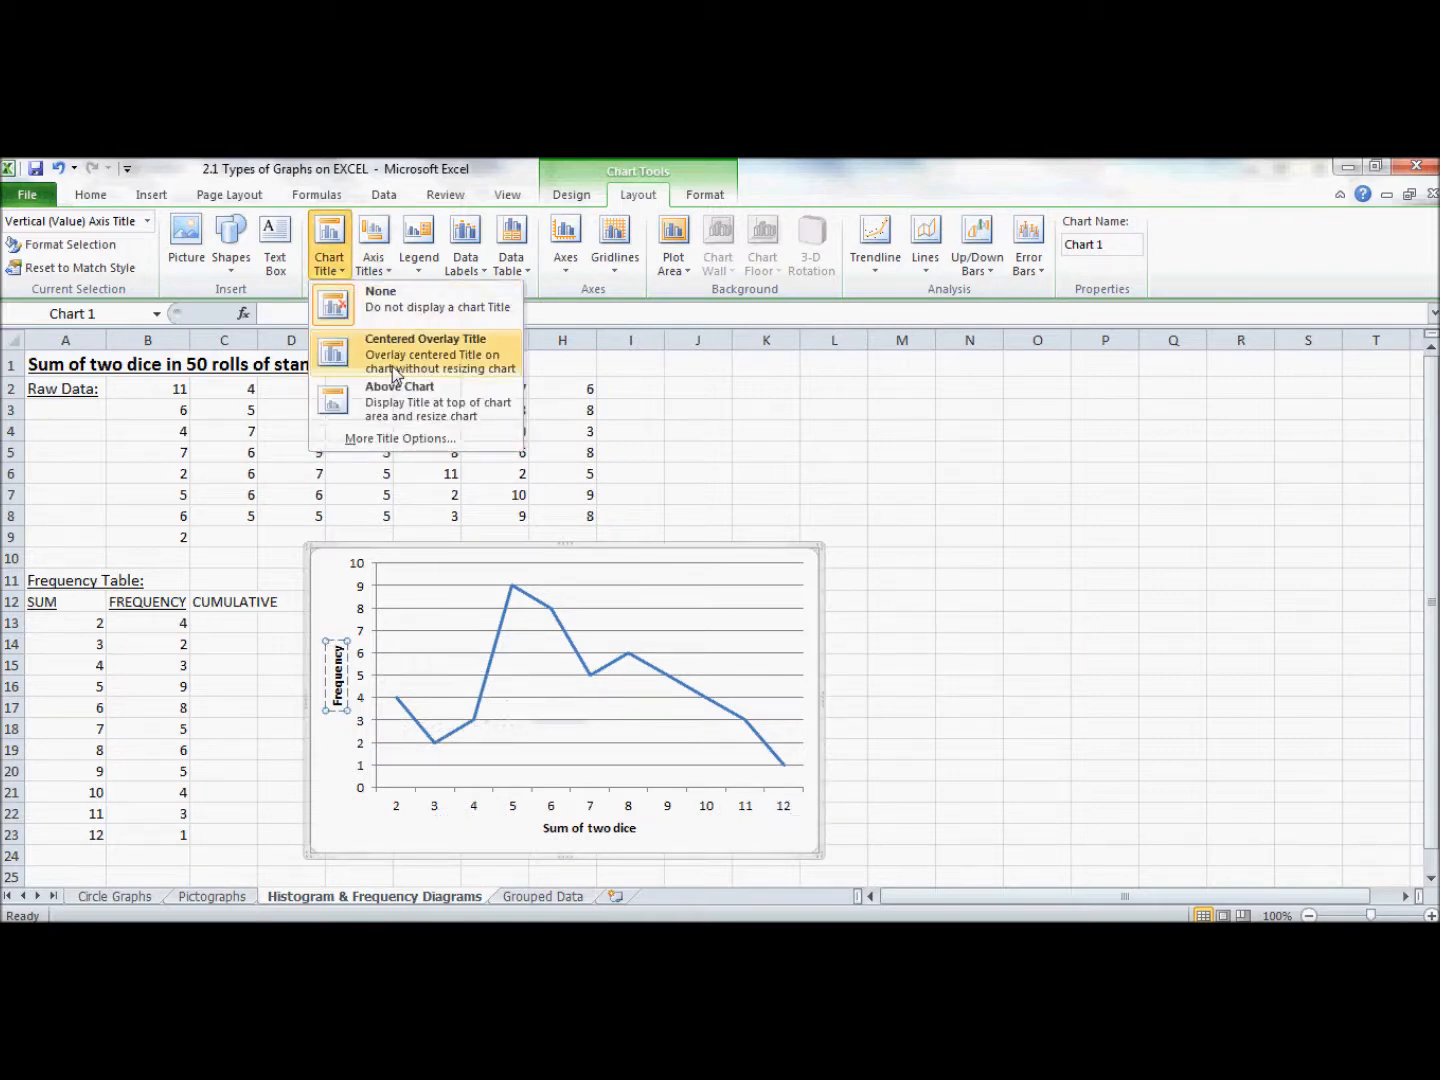
click(392, 404)
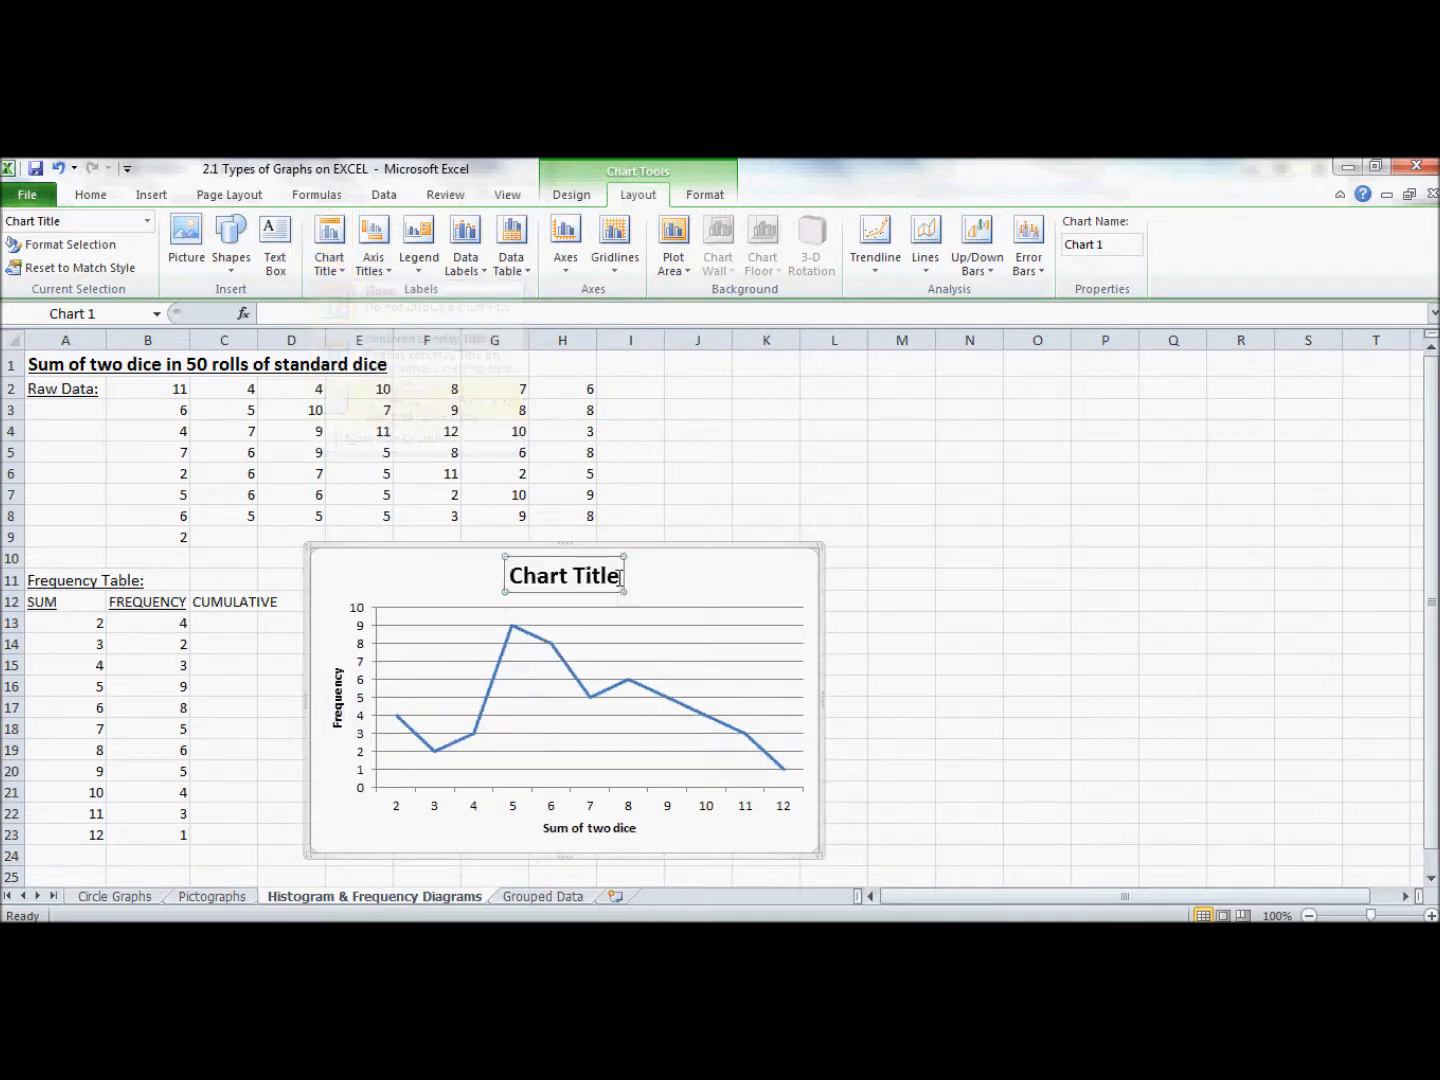
triple_click(517, 578)
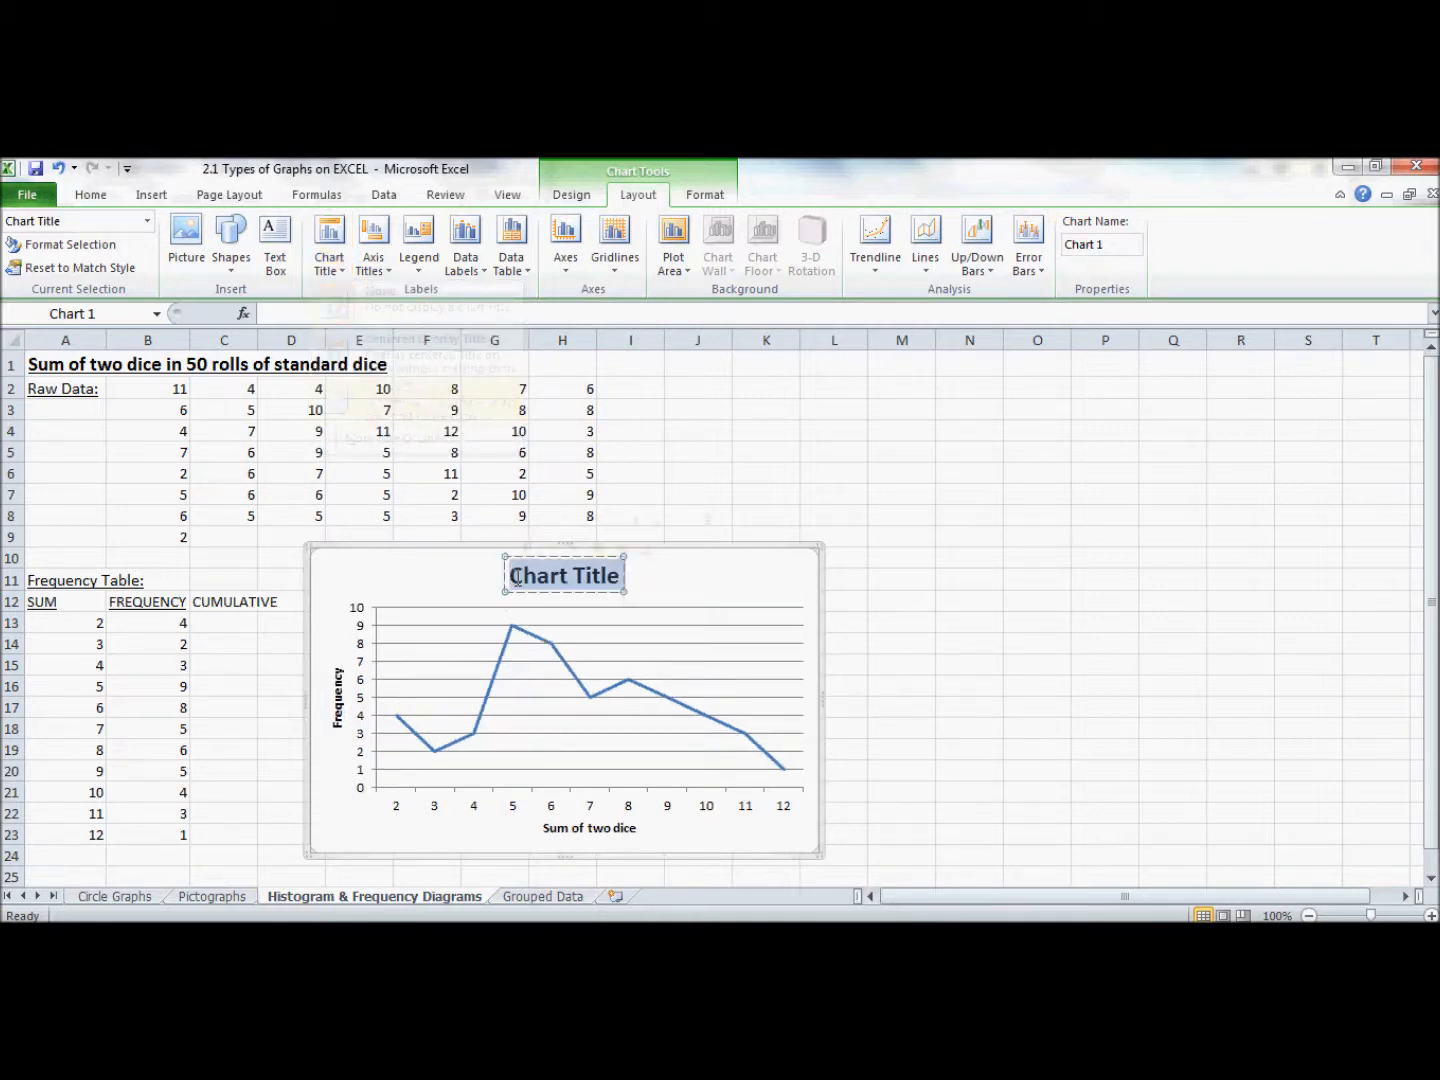
text(Frenc)
key(BackSpace)
key(BackSpace)
text(q)
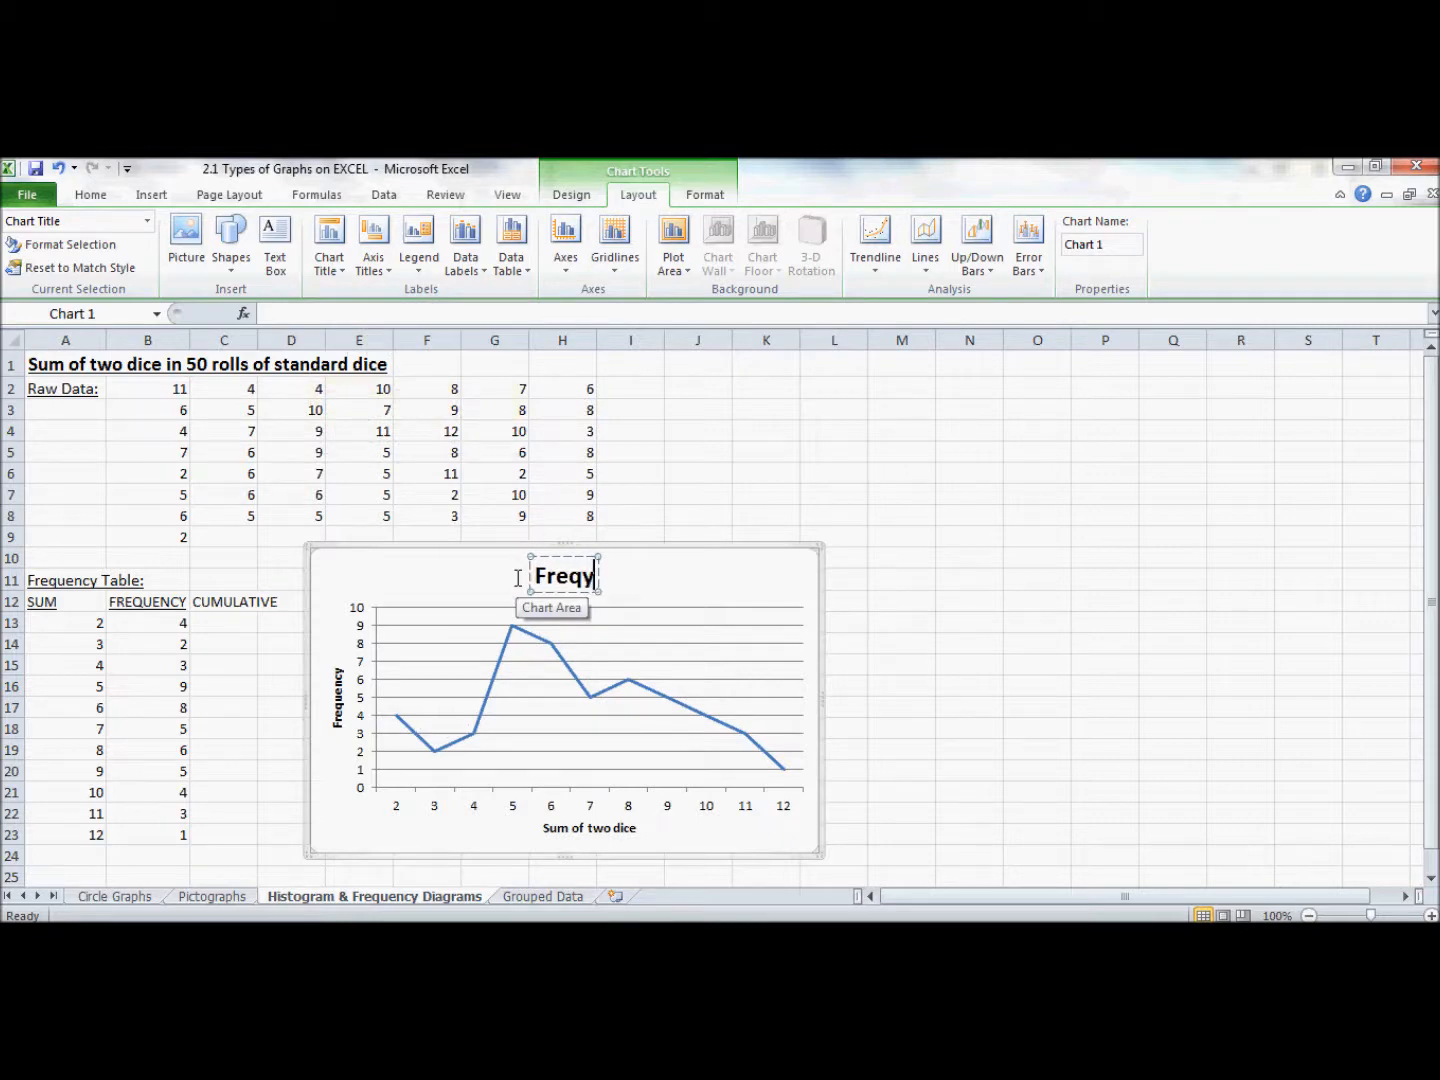
text(uency o)
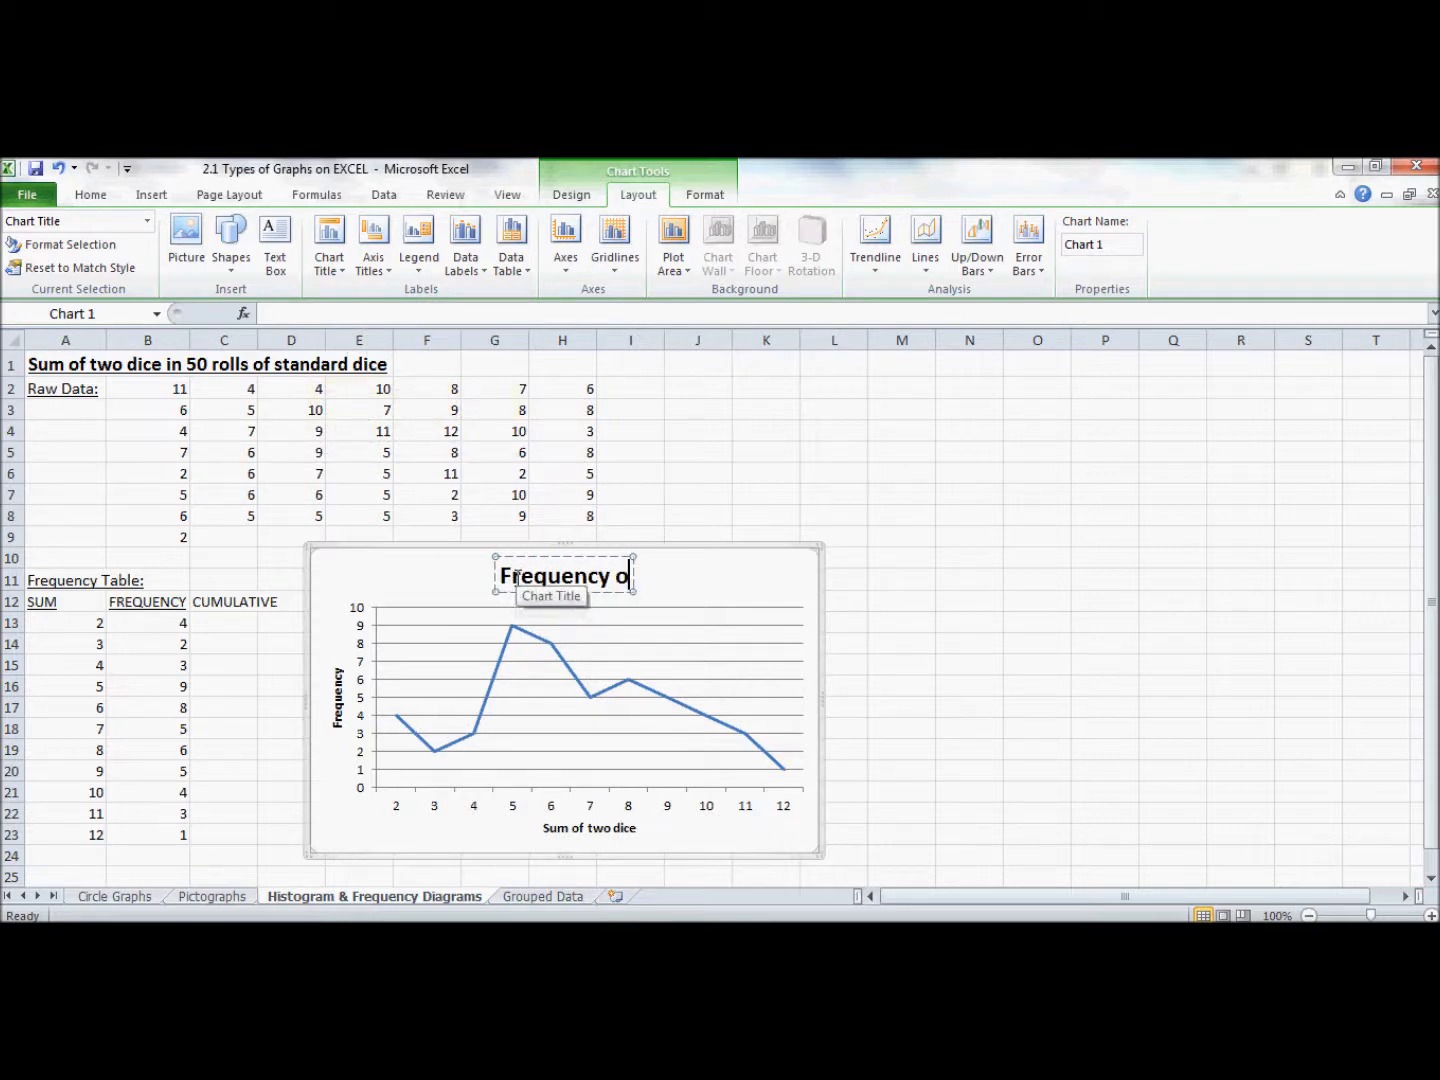
text(f Dice)
text(ums)
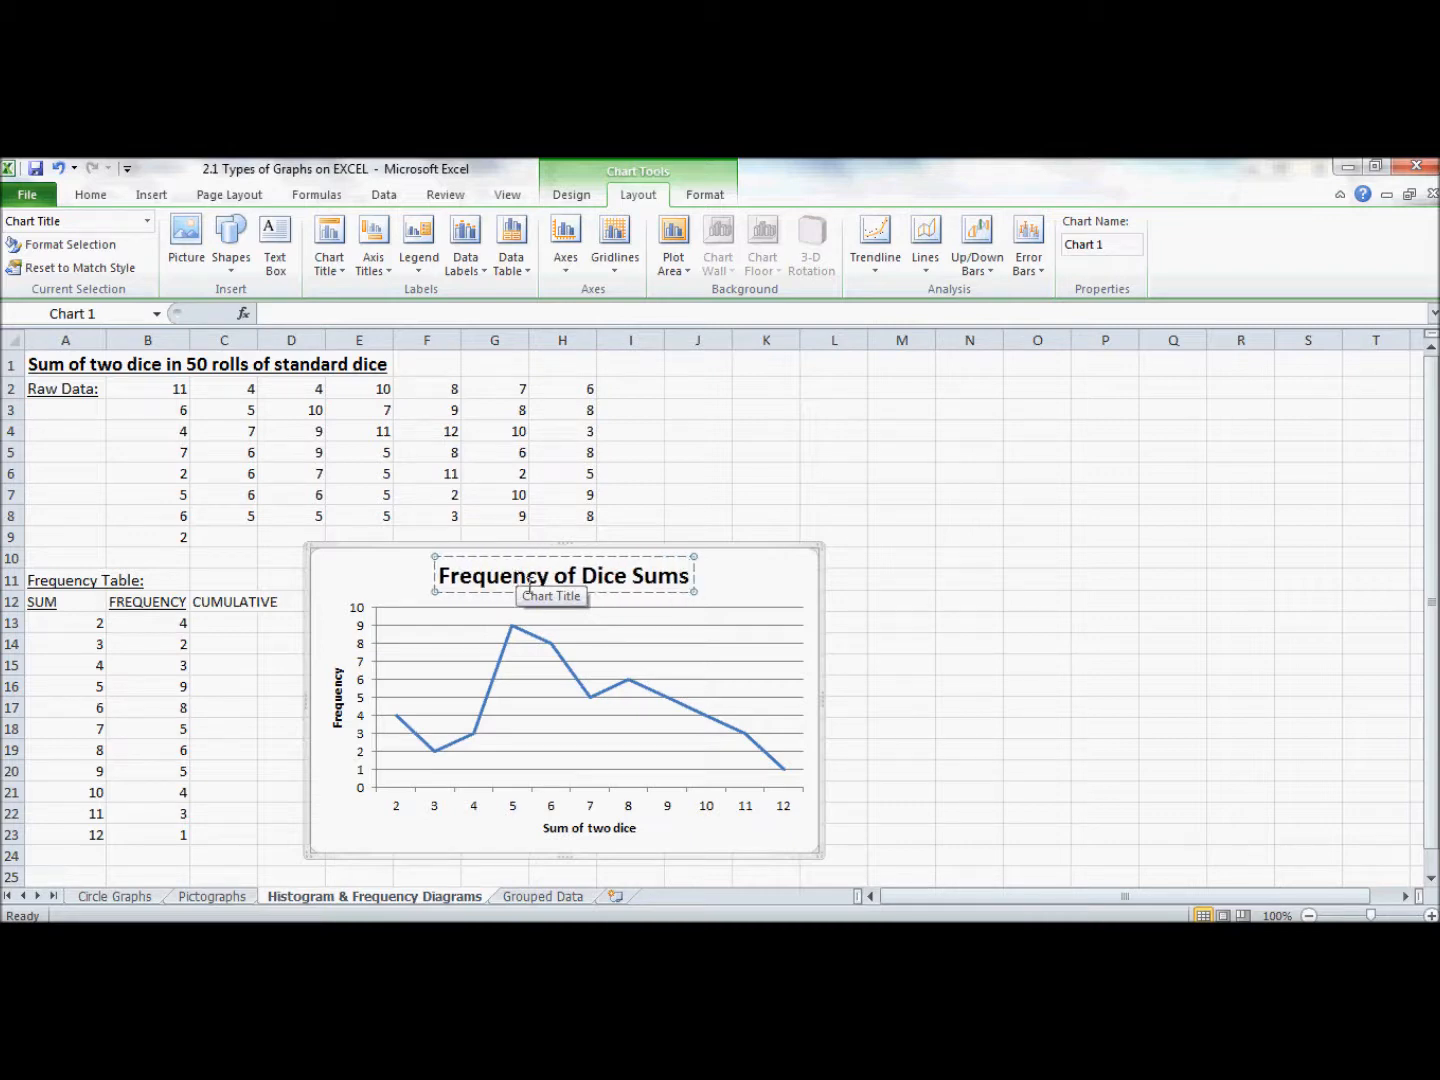
click(858, 587)
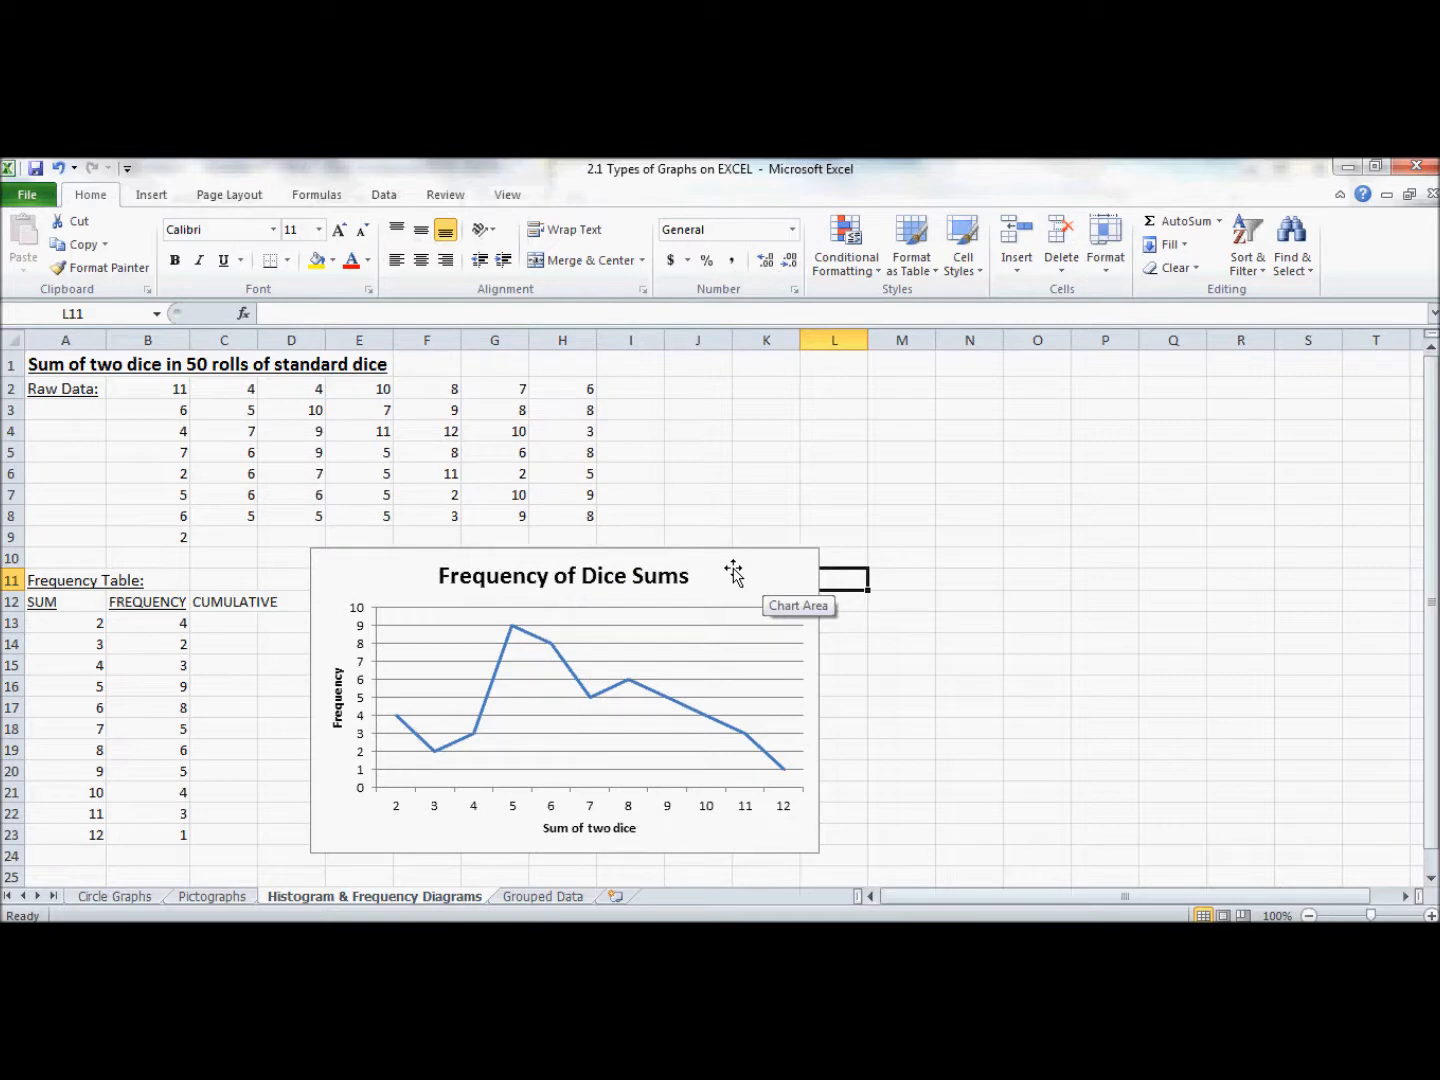
drag(734, 572, 710, 571)
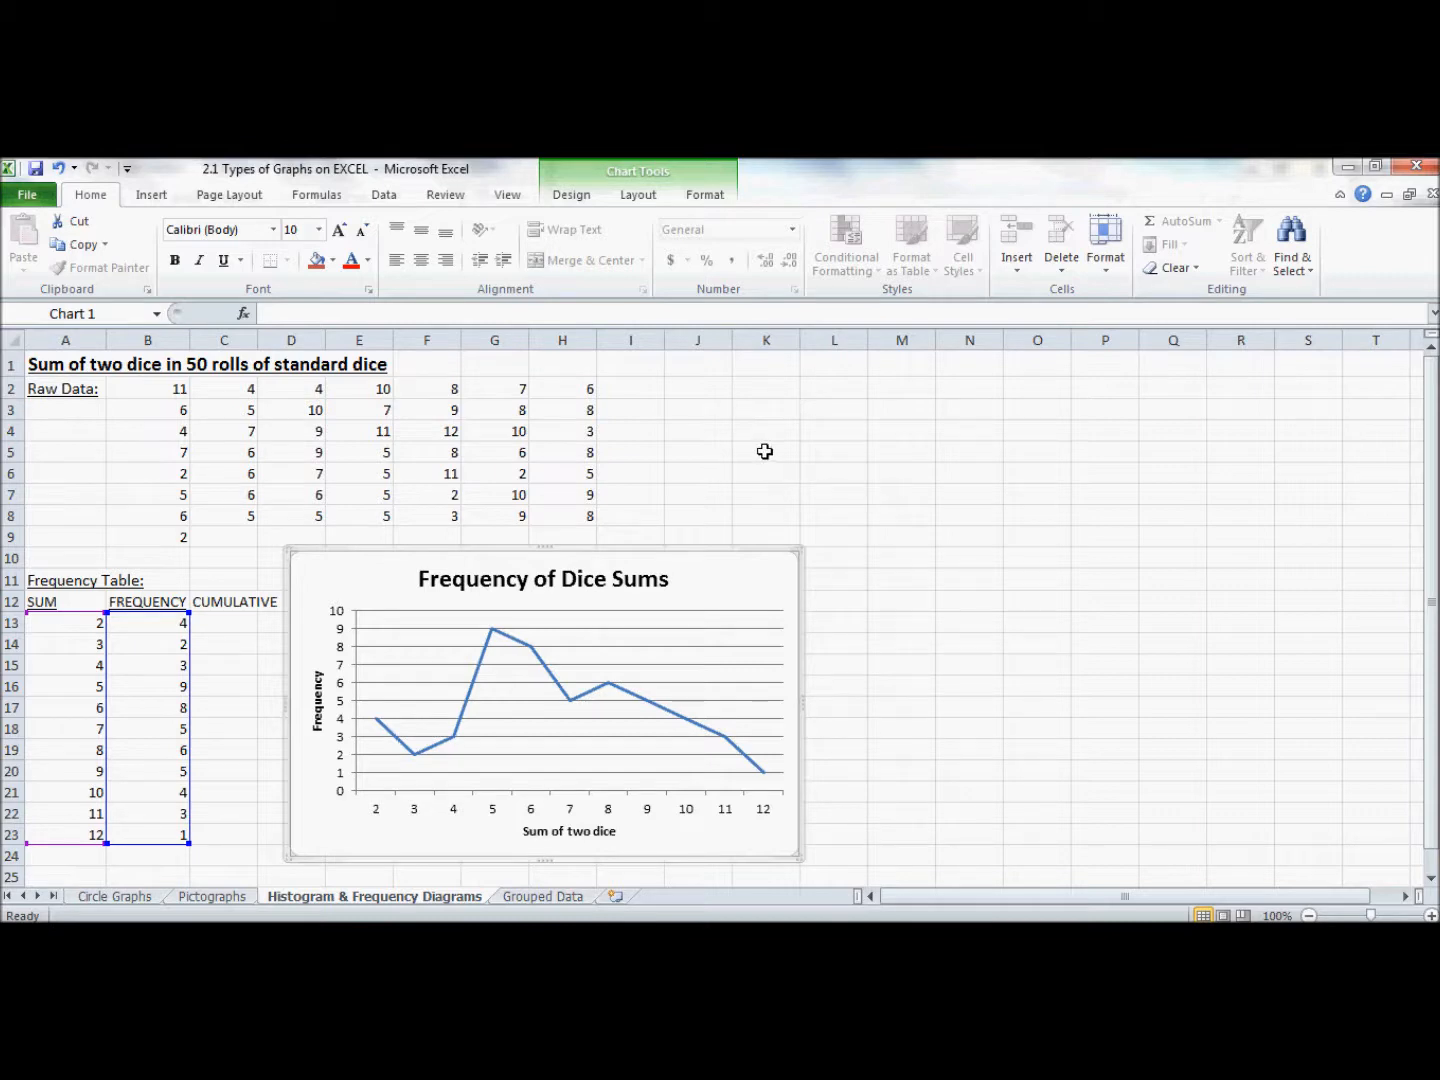
Step: Insert an empty 2-D clustered column chart and move it beside the raw data, starting at row 1 around columns J to R
click(708, 448)
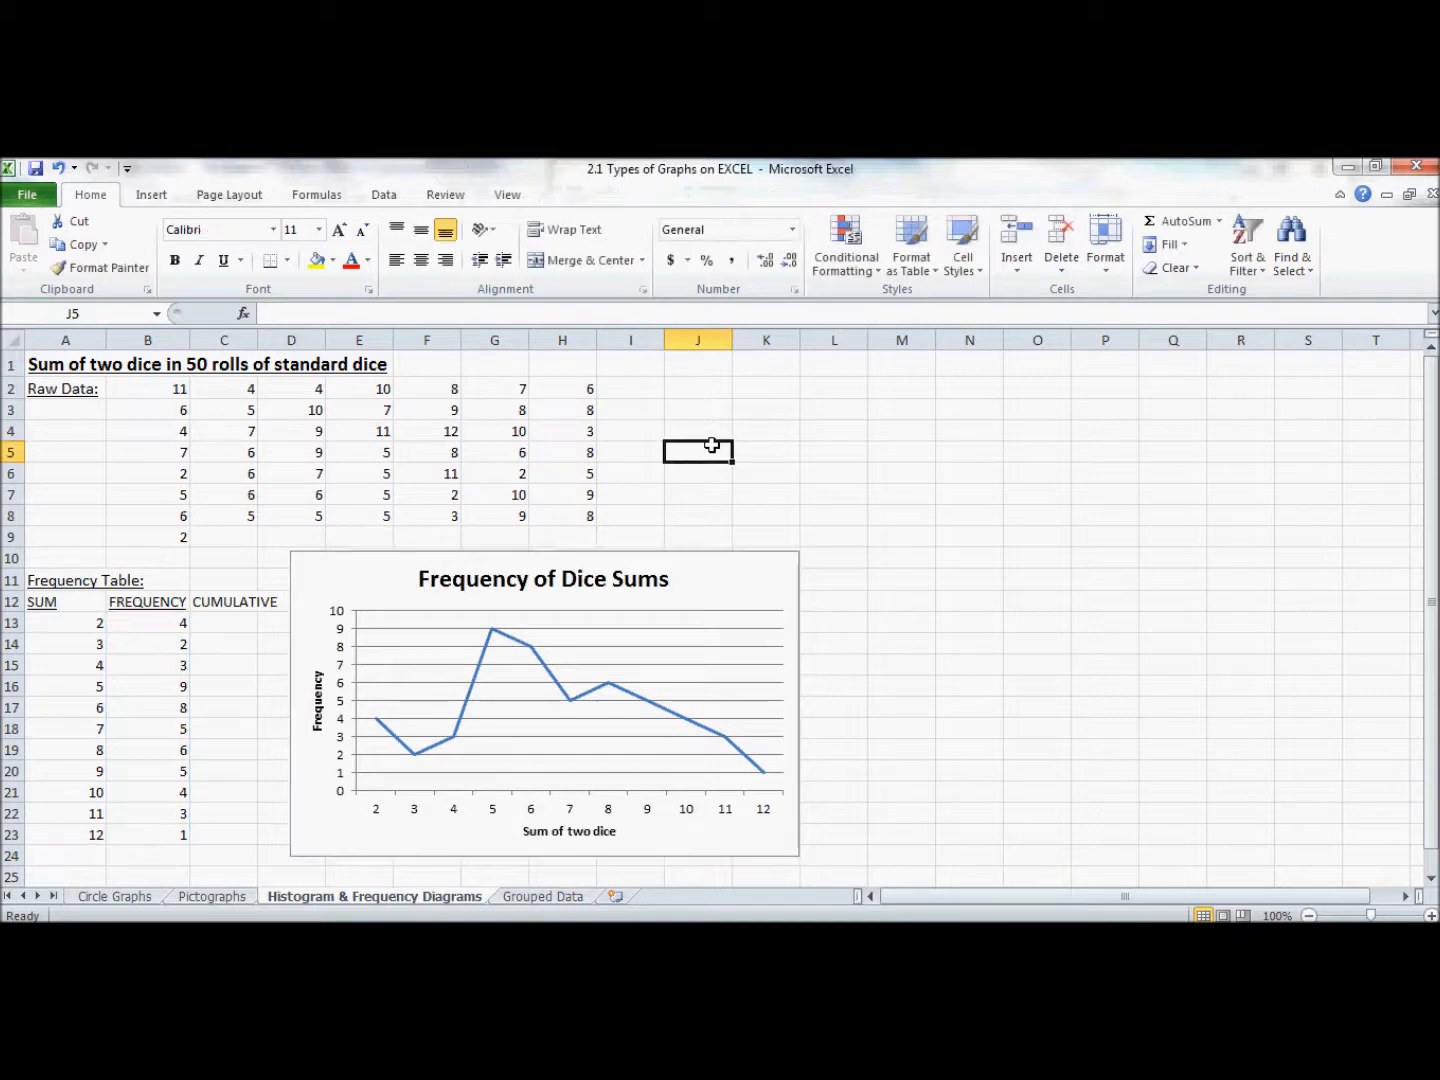
click(152, 194)
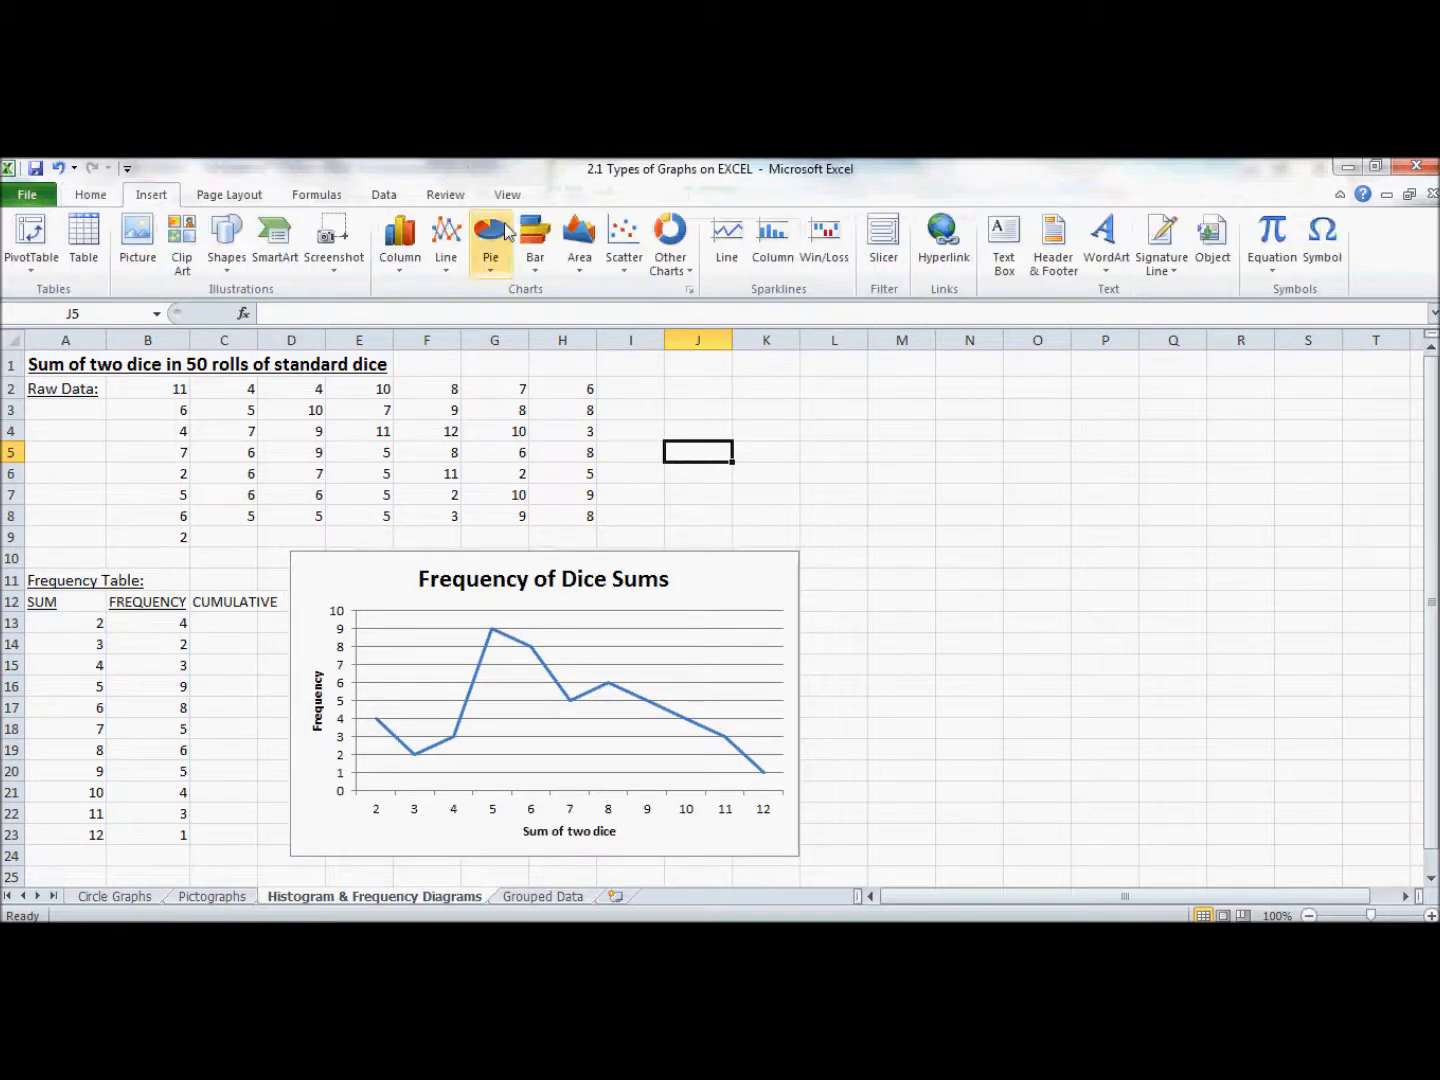
click(401, 258)
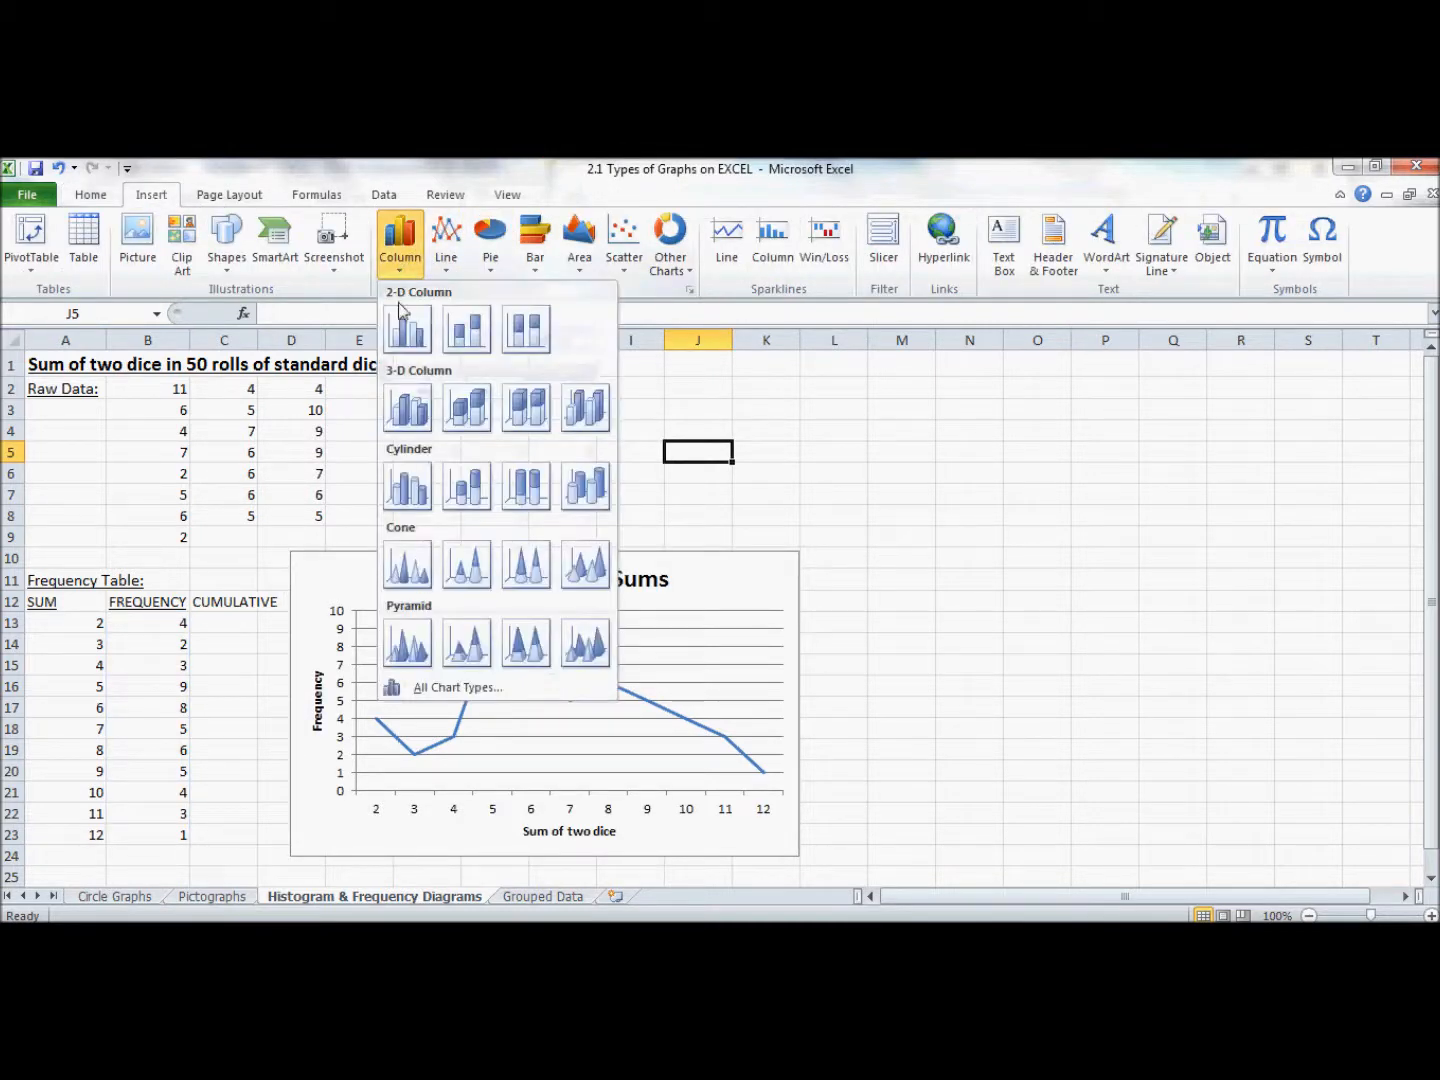
click(417, 343)
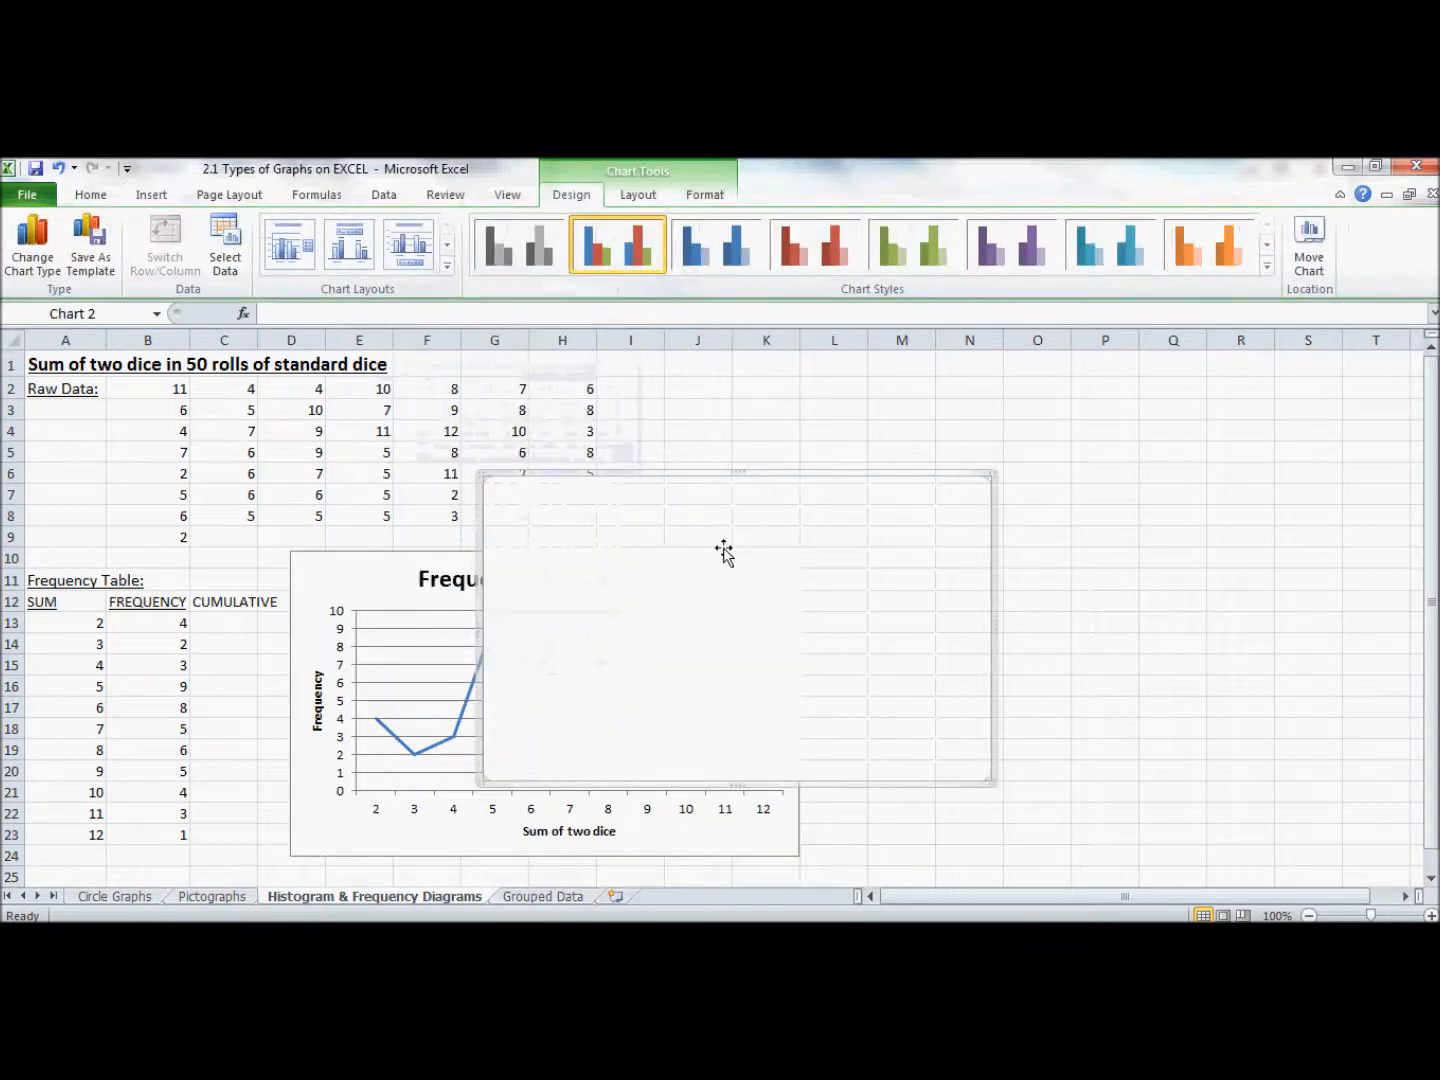
drag(748, 545, 961, 437)
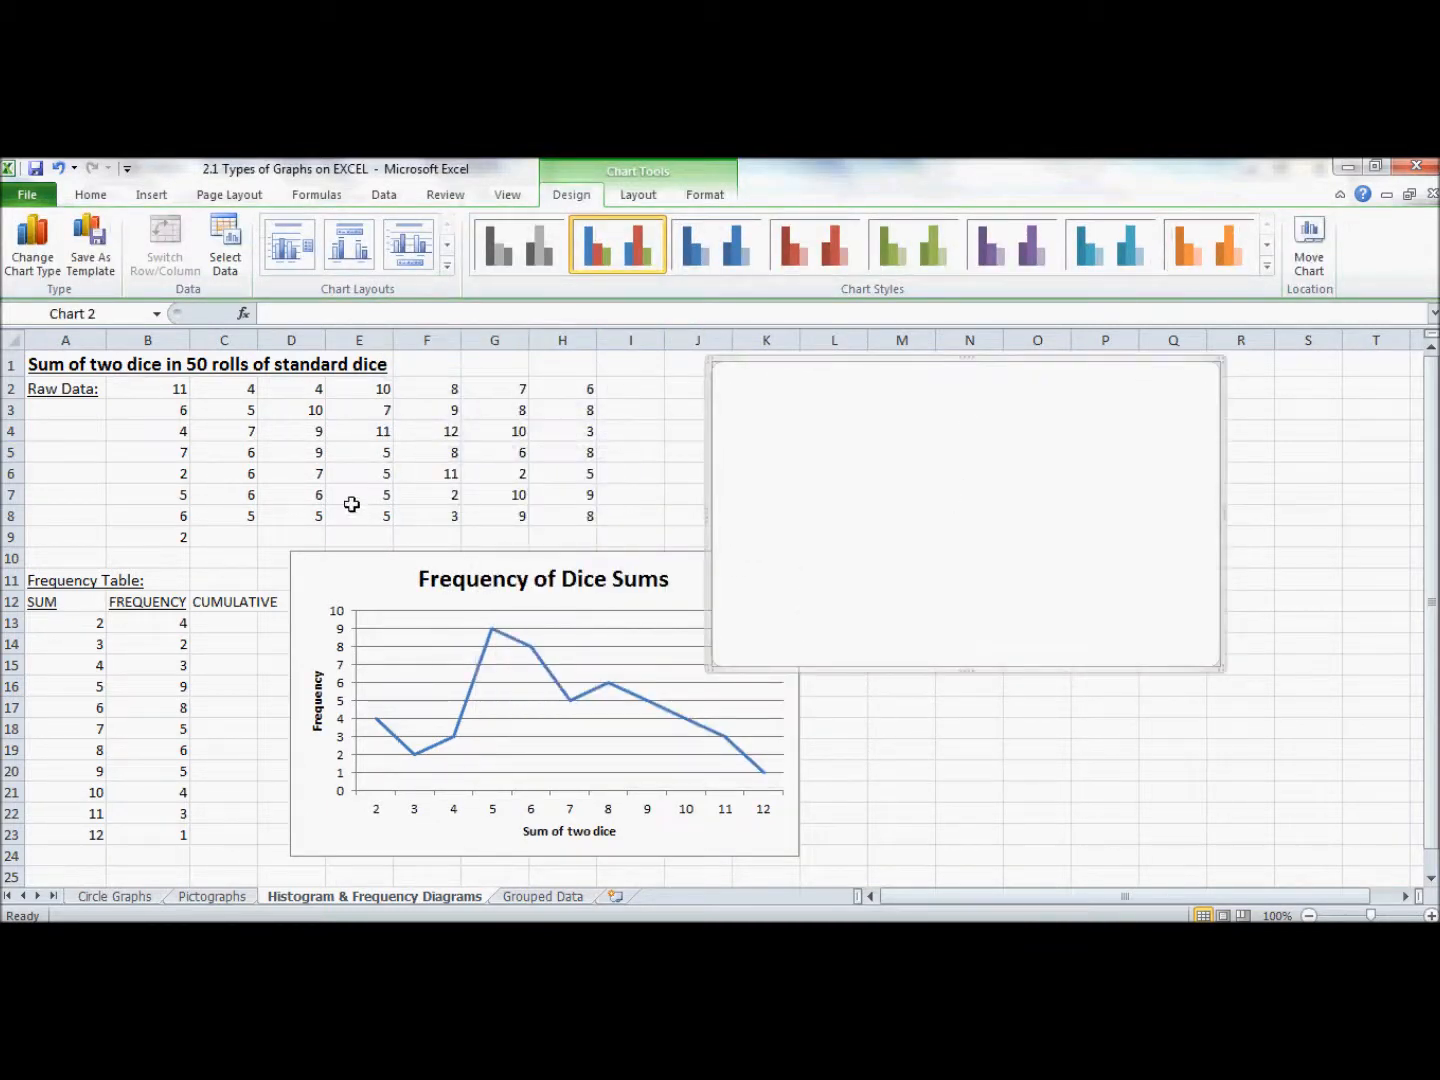
Step: Add an unnamed data series to the empty column chart with the frequencies in B13:B23 as its values
click(227, 260)
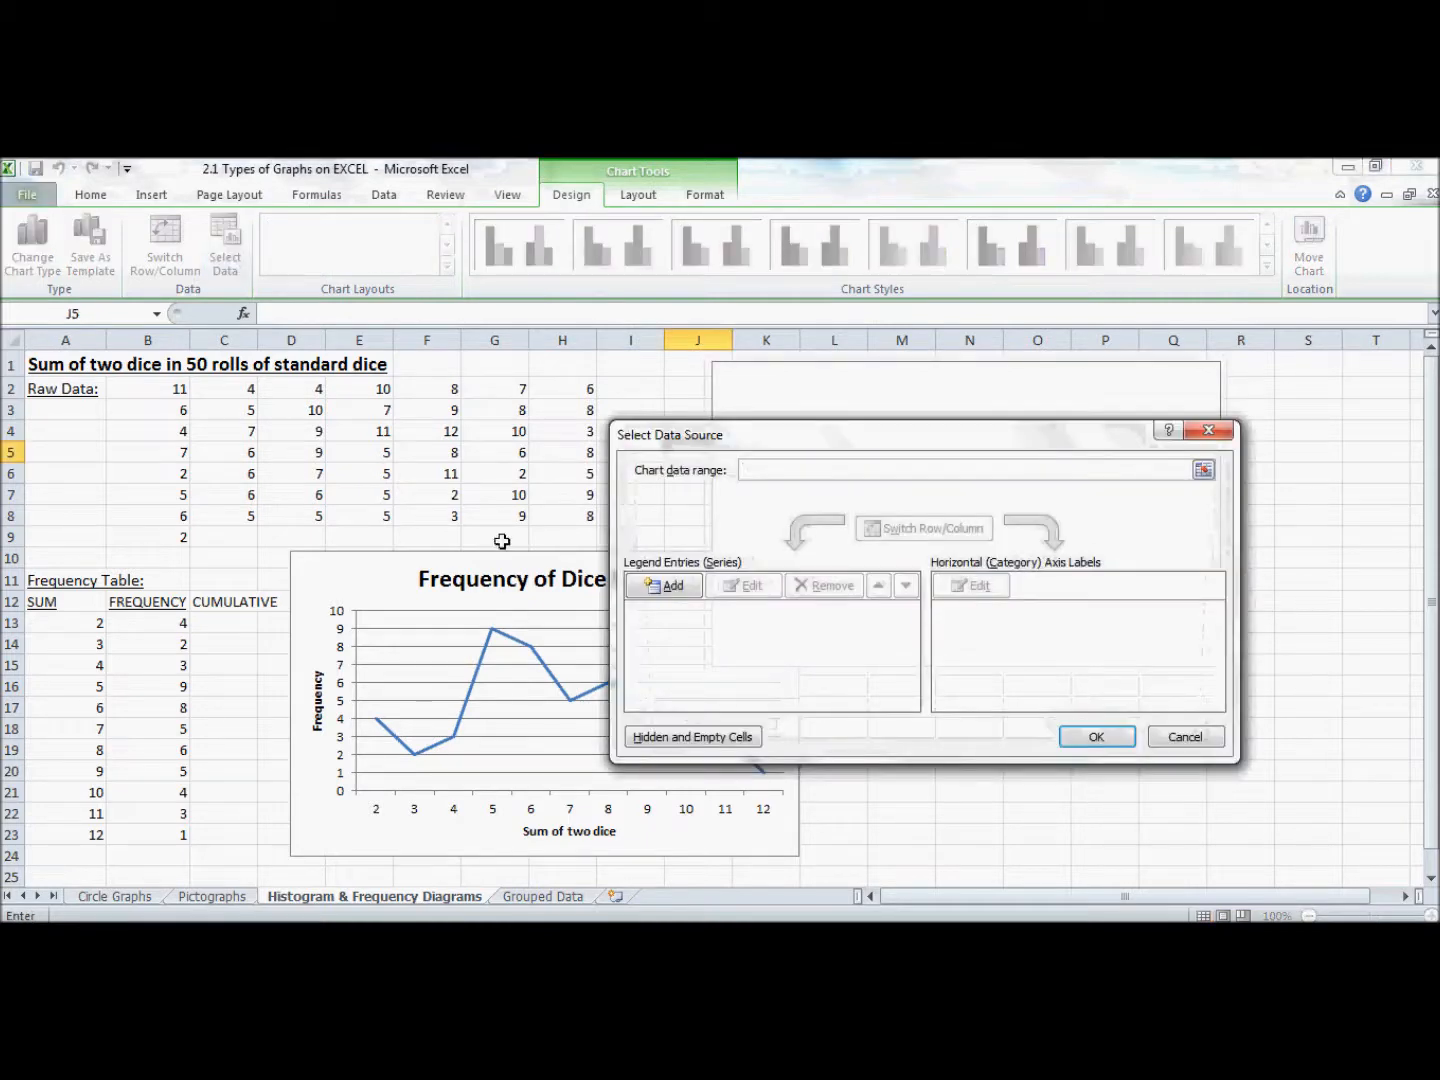
click(665, 587)
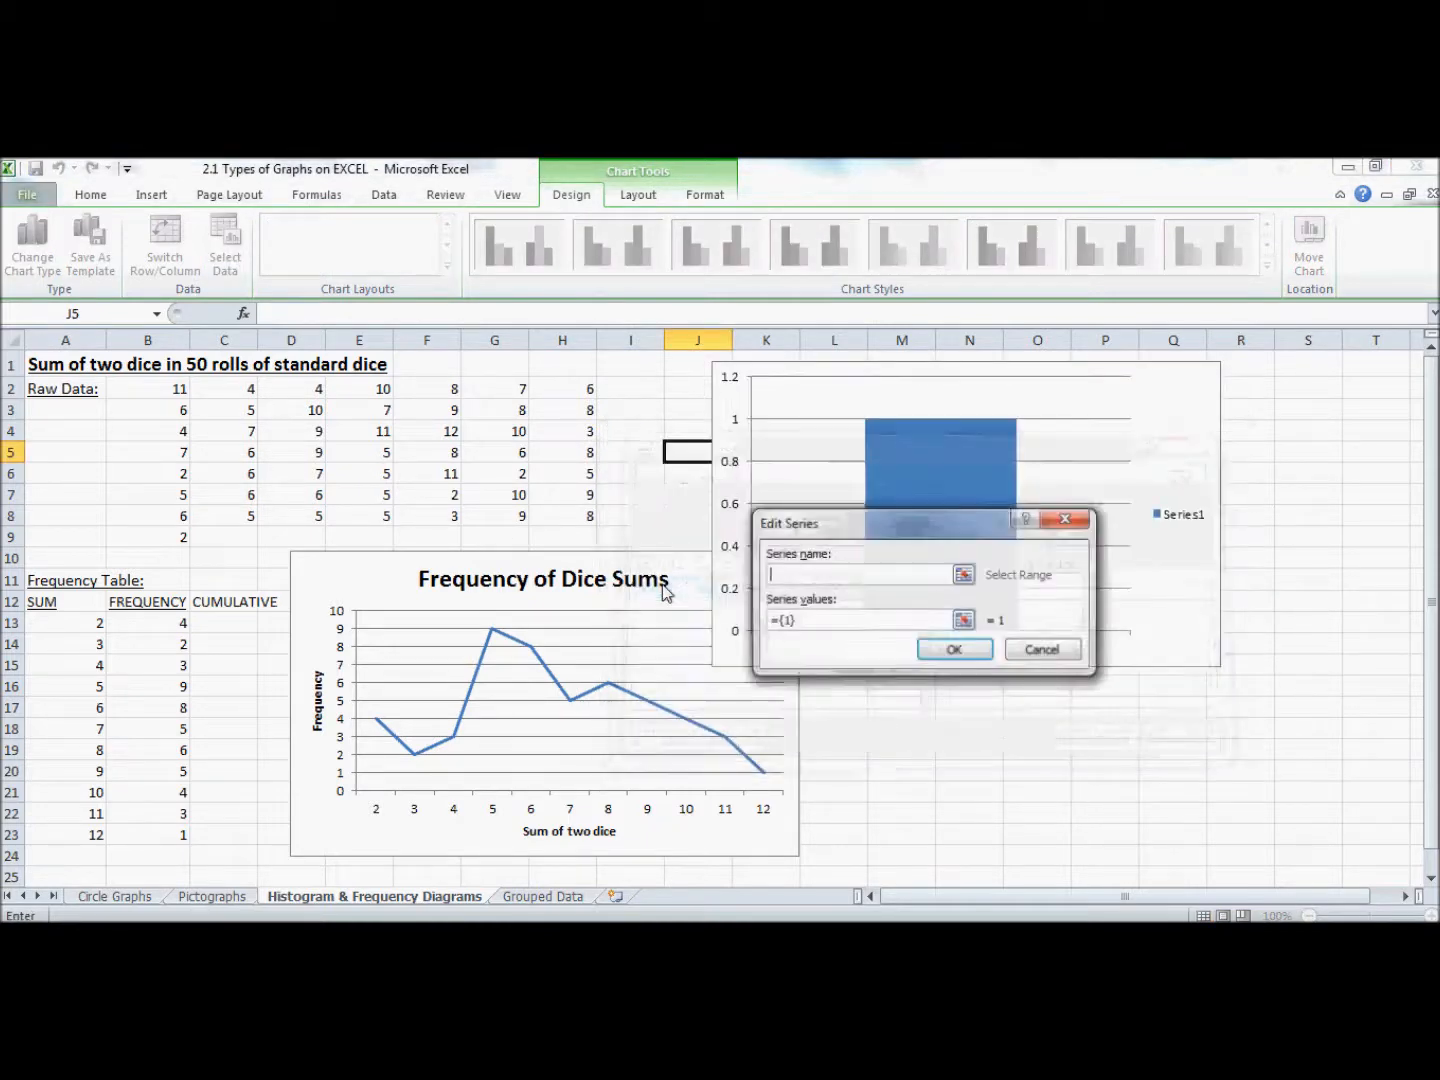
click(964, 621)
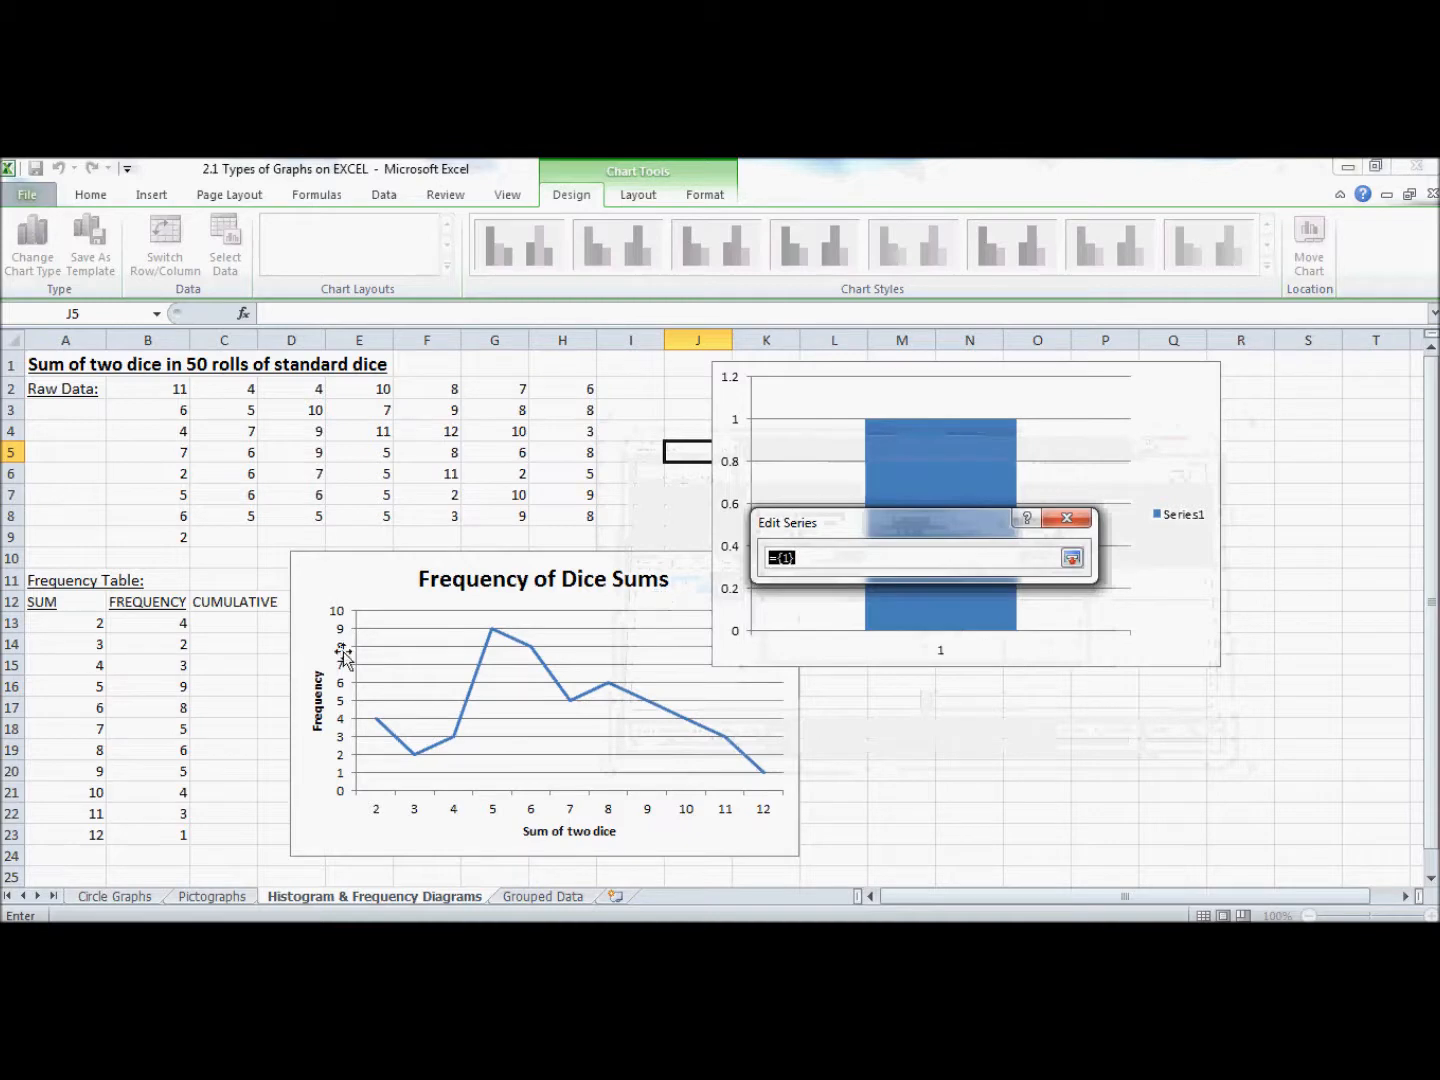
drag(167, 627, 178, 833)
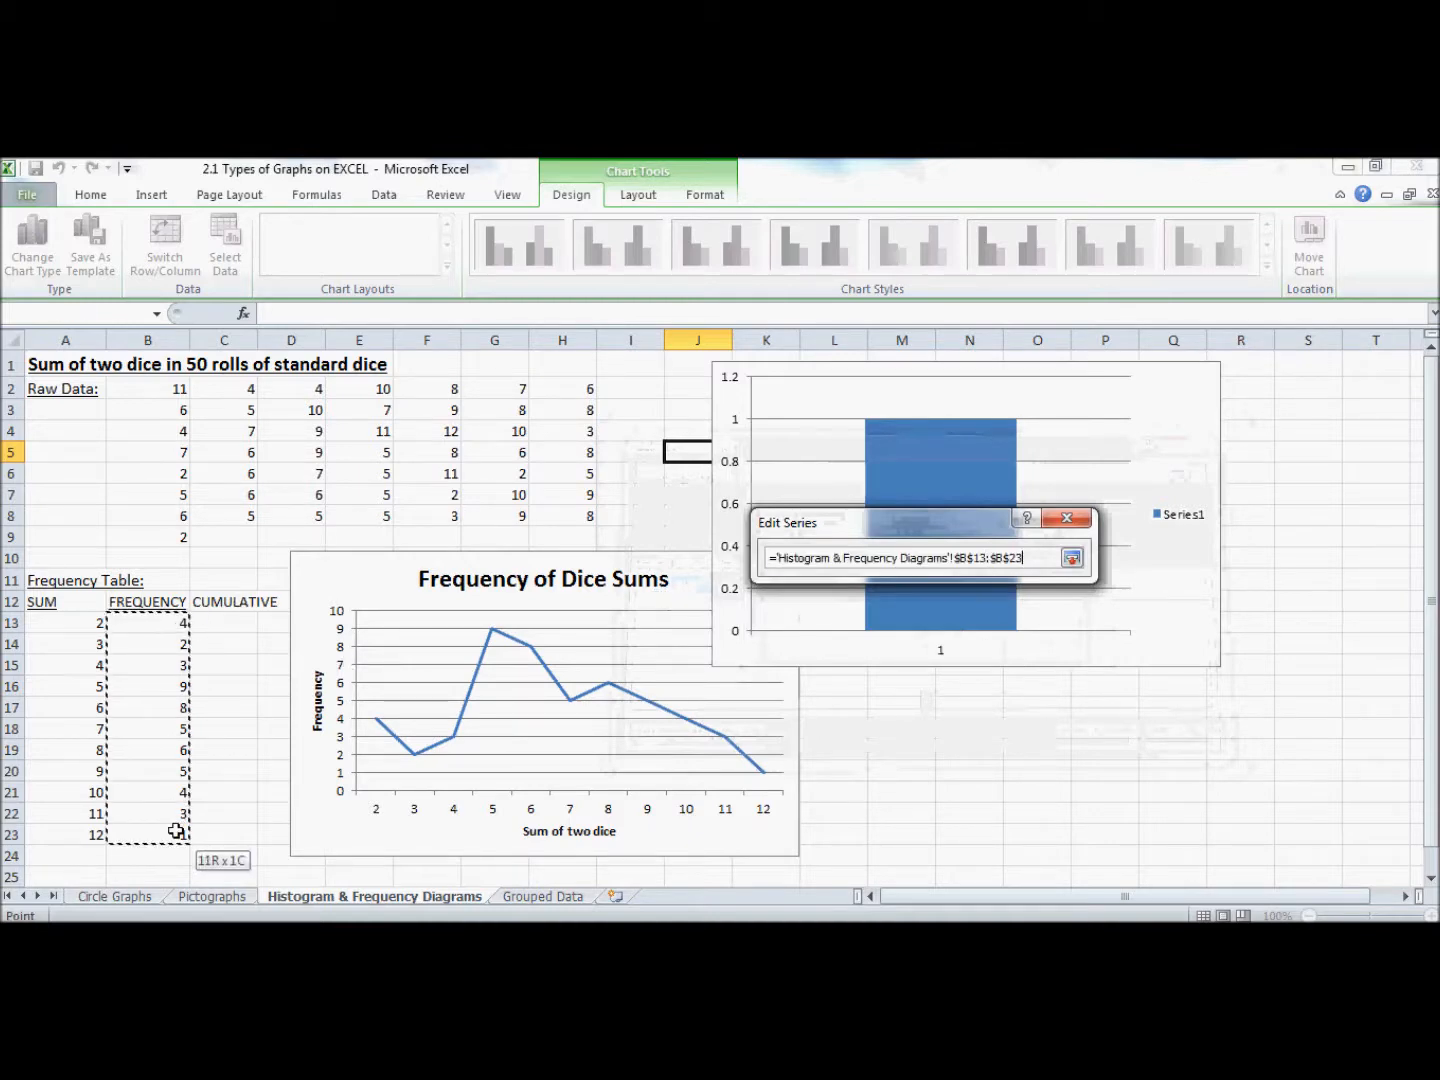
click(1072, 560)
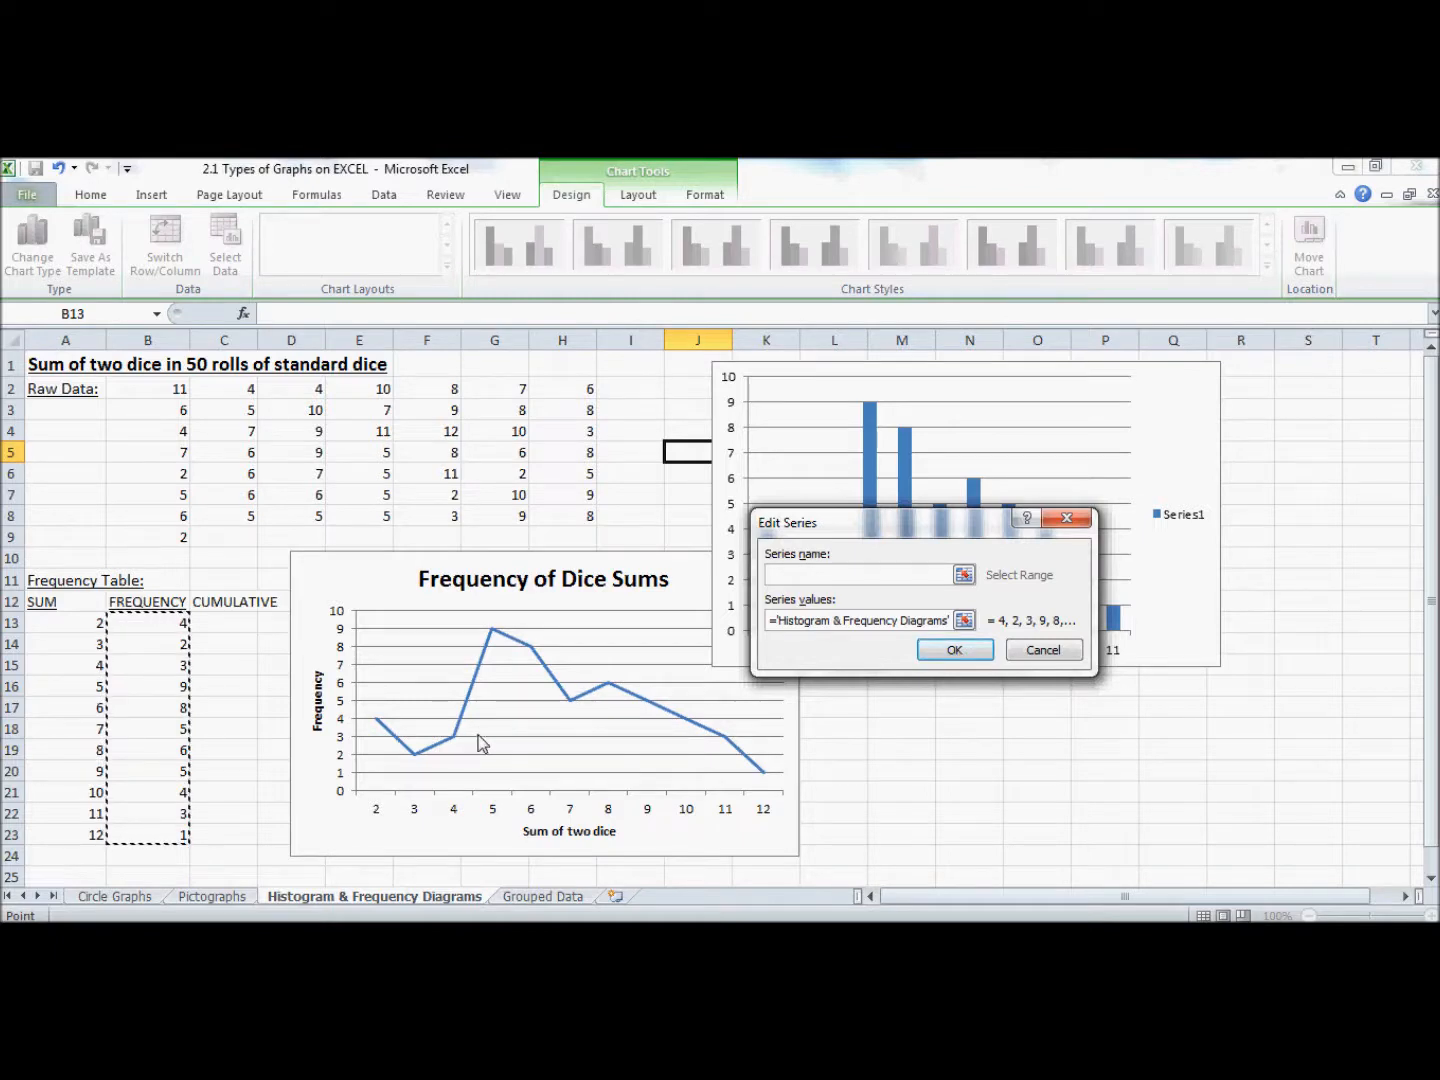
click(956, 652)
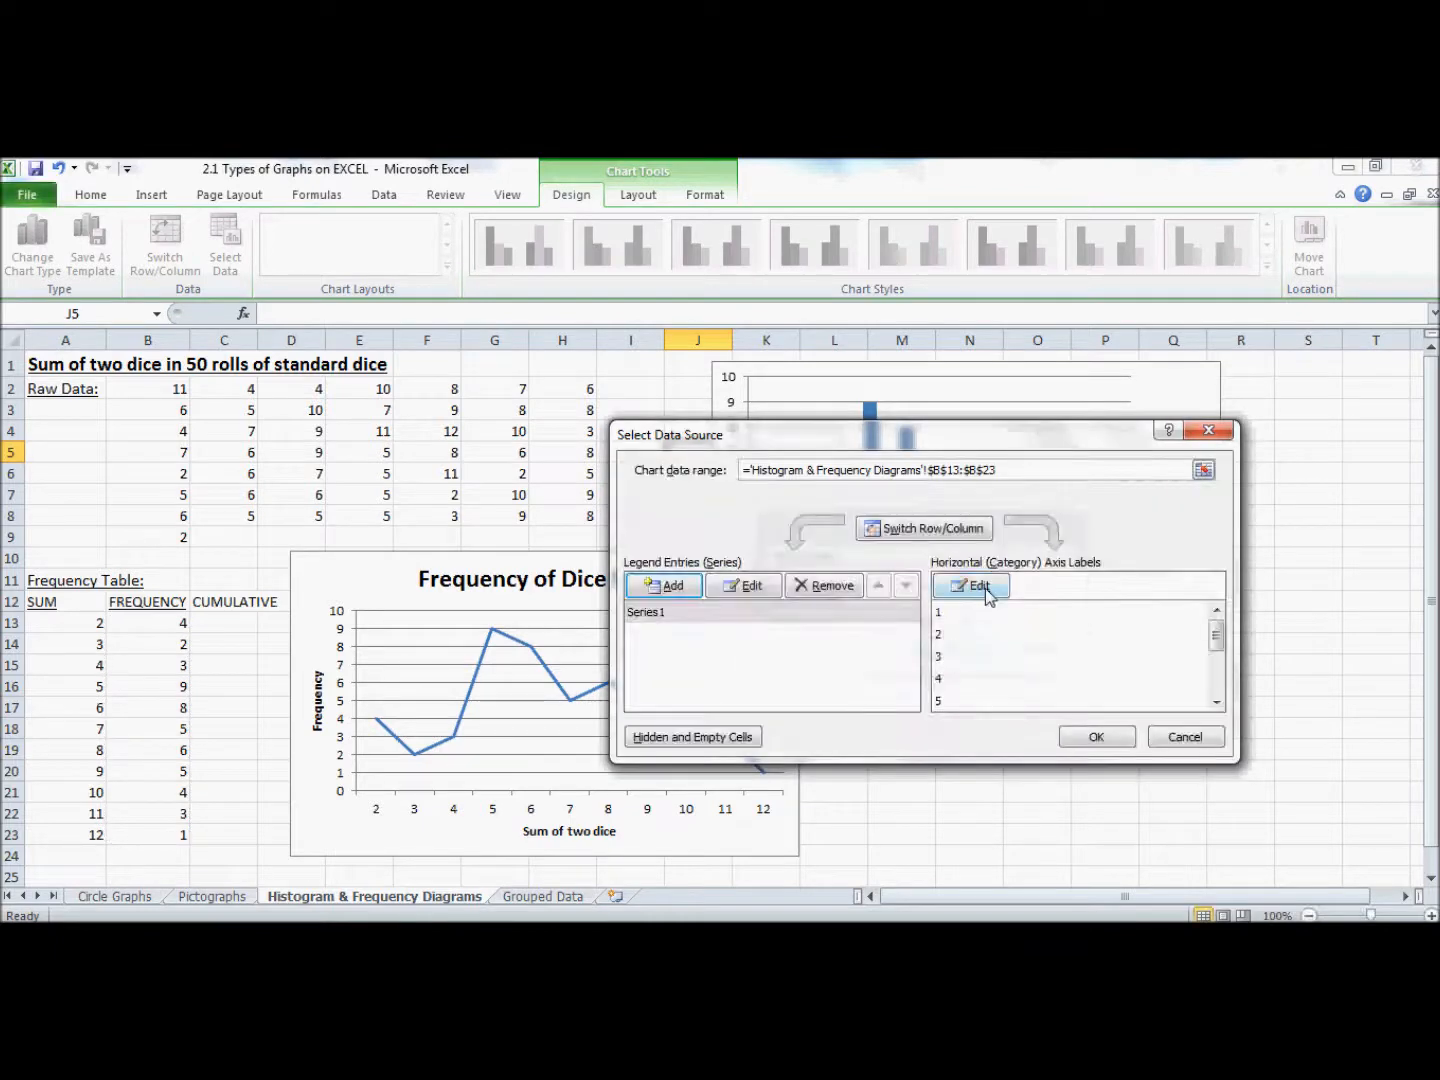
Step: Use the sums in A13:A23 as the column chart's horizontal axis labels
click(982, 588)
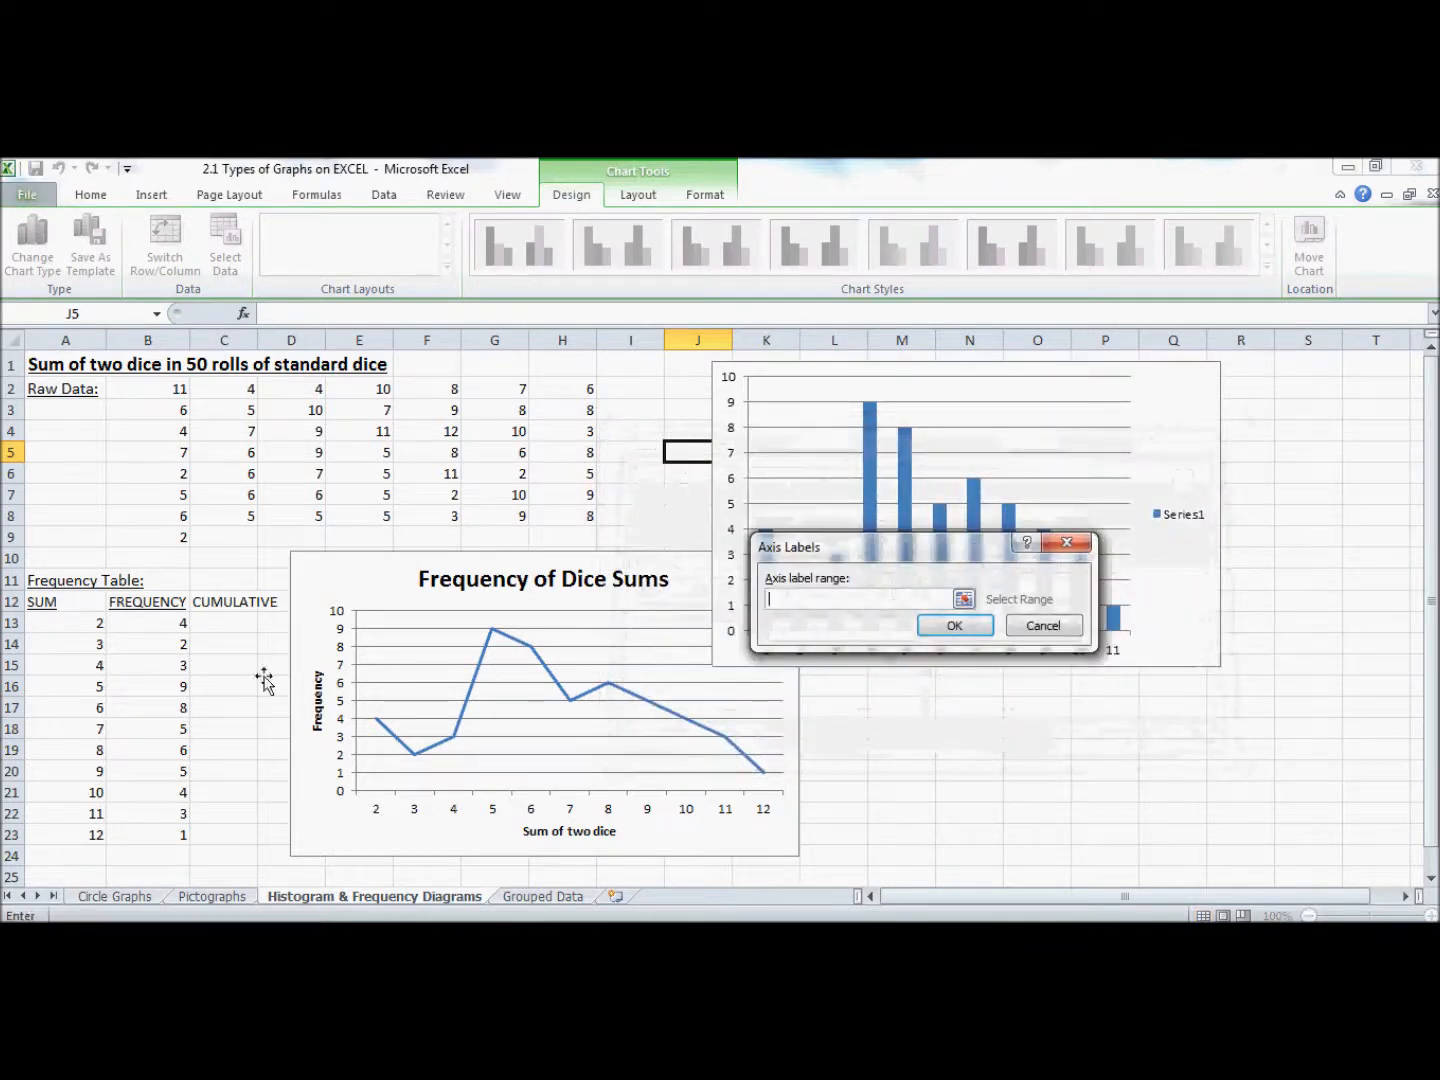
drag(88, 628, 88, 836)
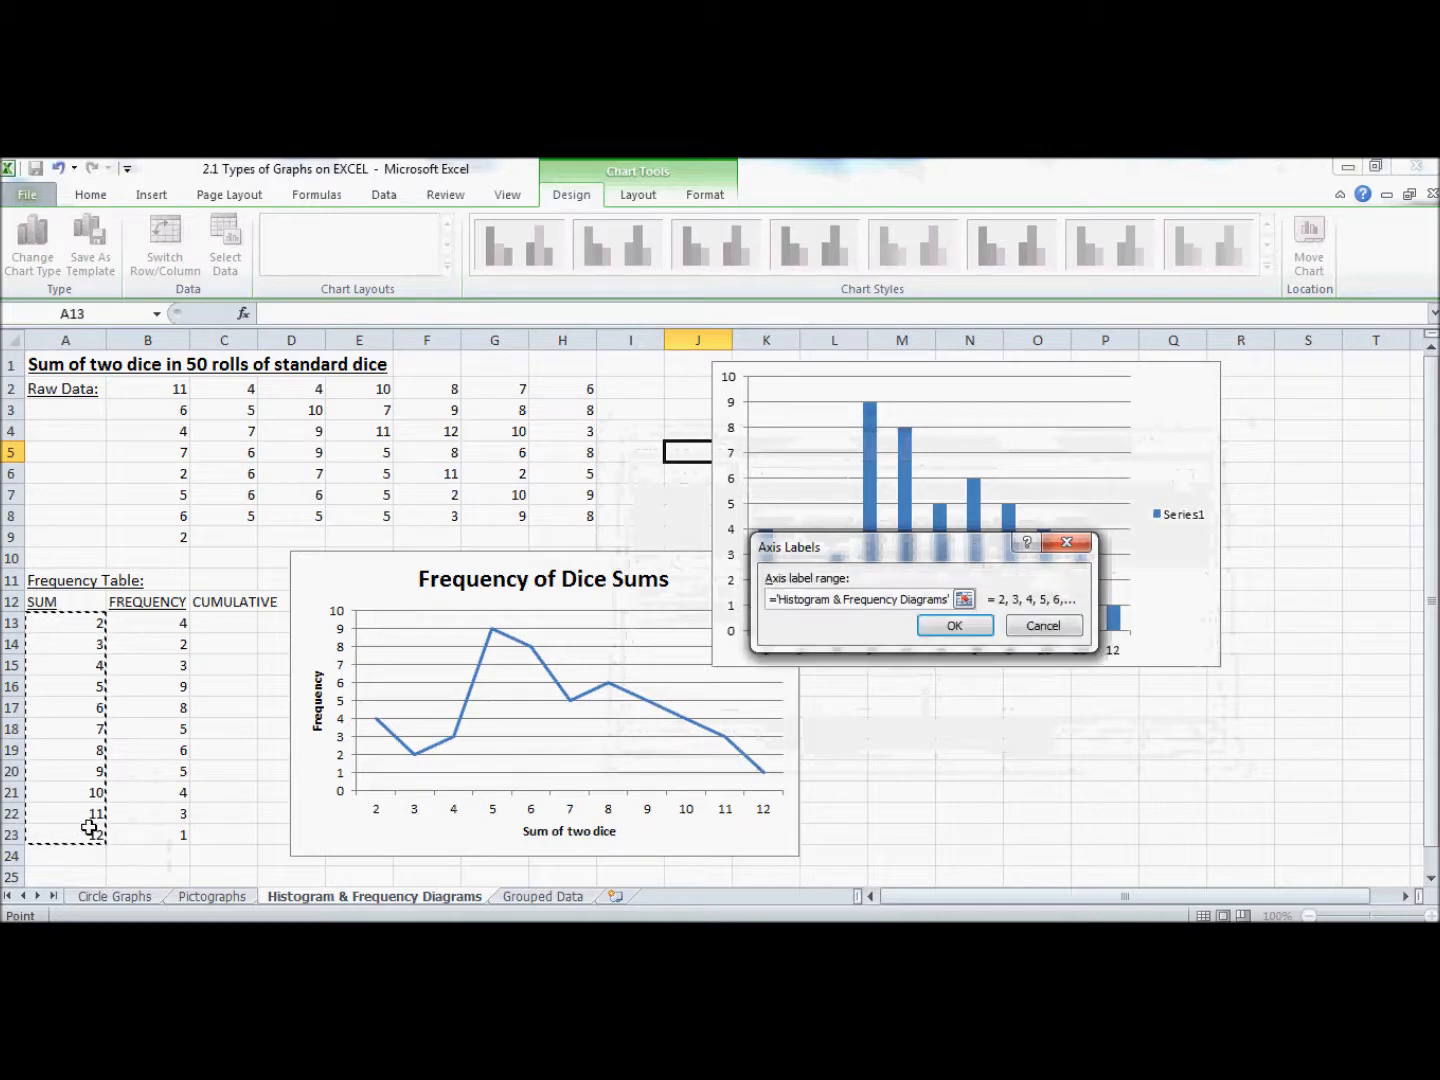
click(966, 627)
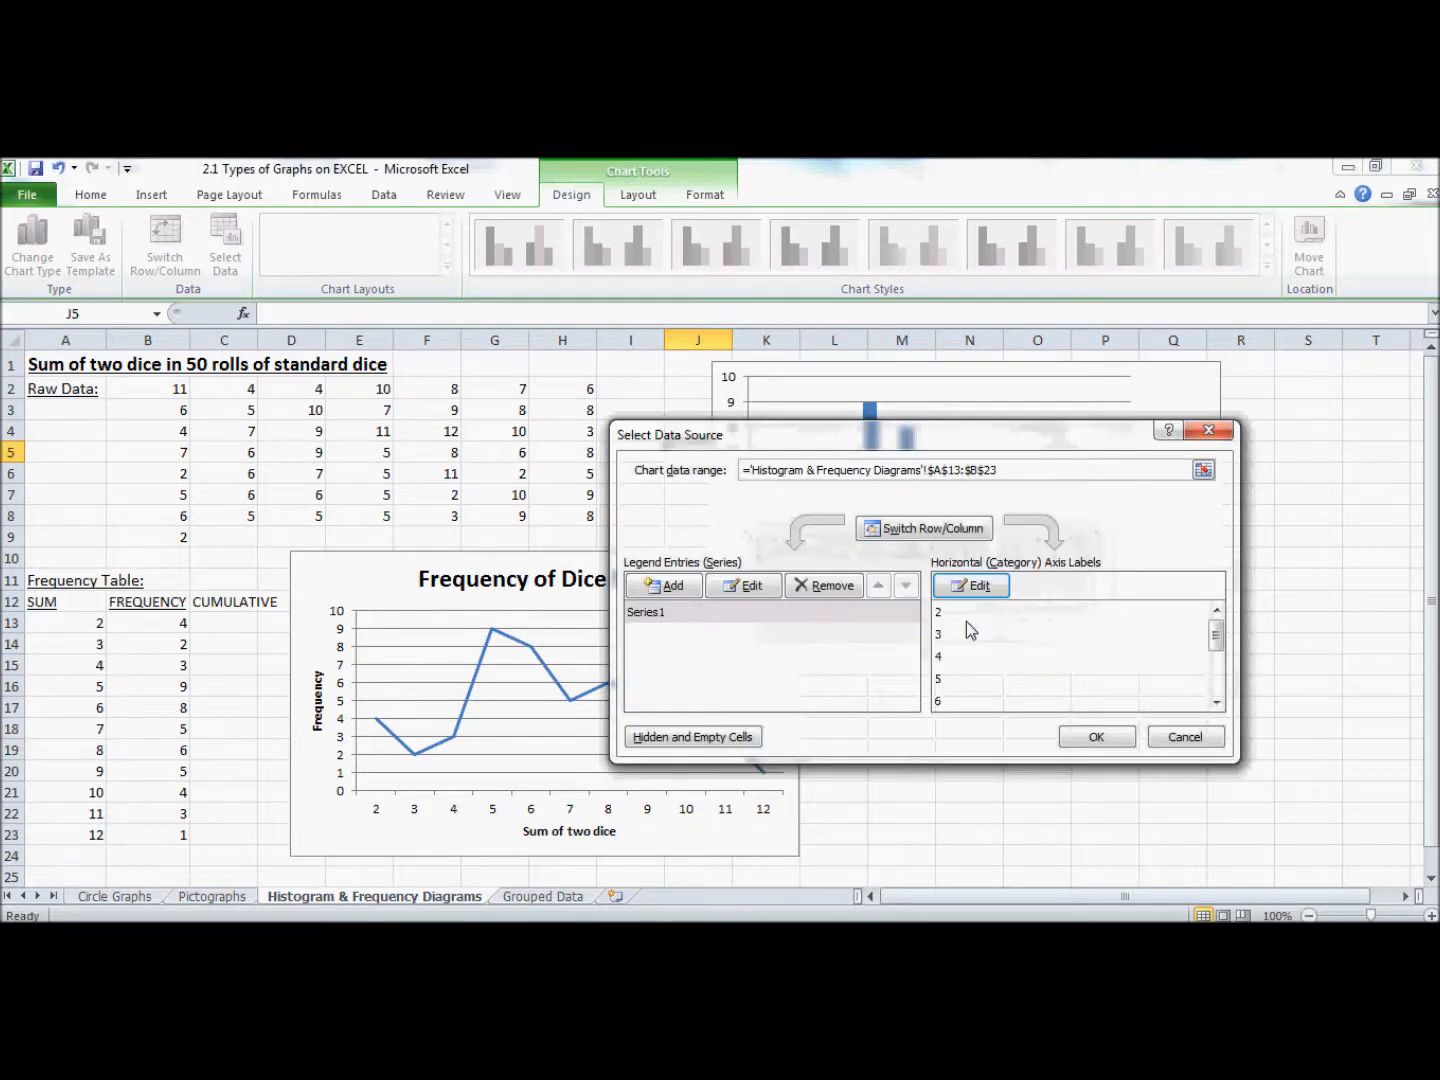
click(1097, 738)
Step: Delete the column chart's legend and reduce the chart's height so its lower edge sits at about row 9
click(1175, 525)
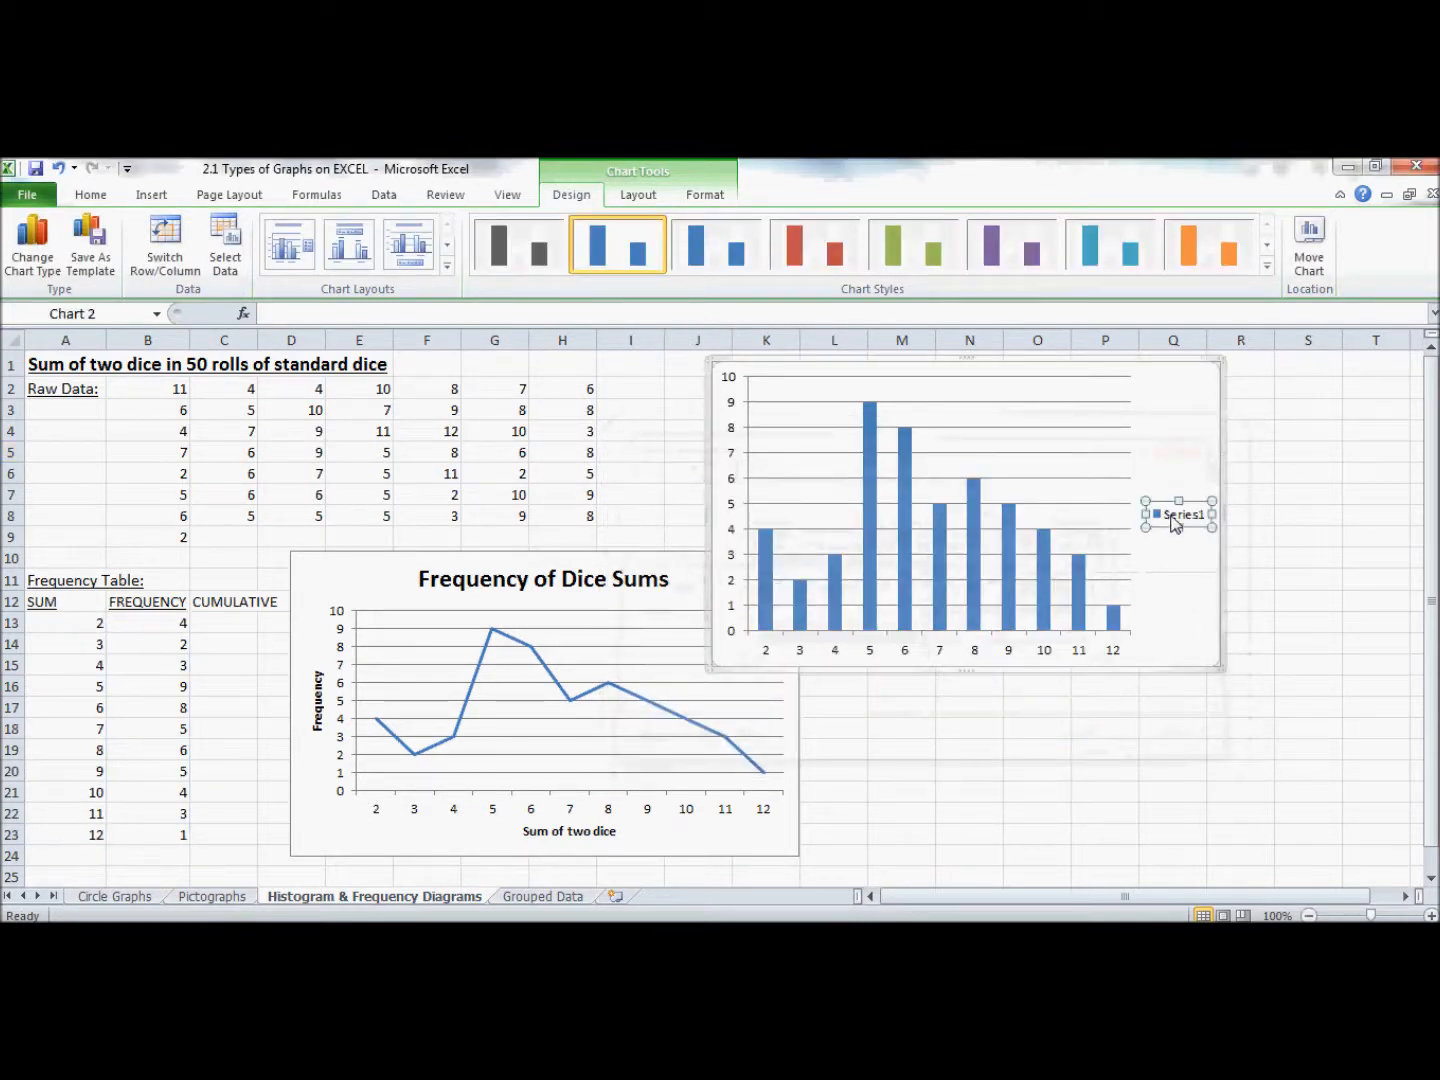
key(Delete)
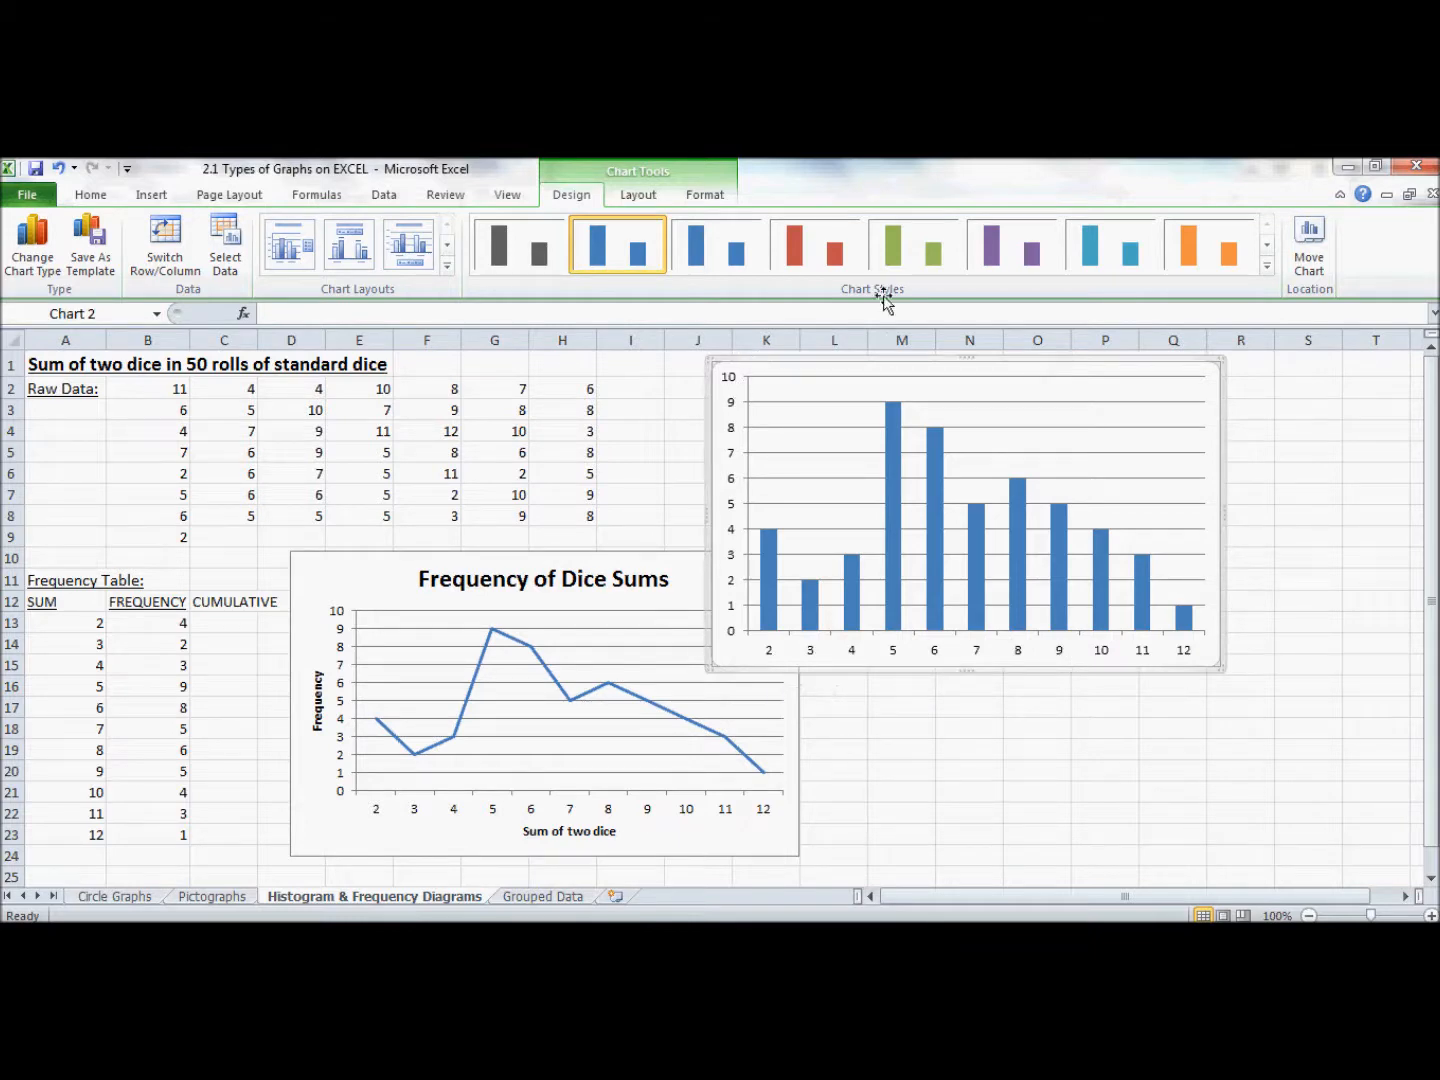
click(638, 198)
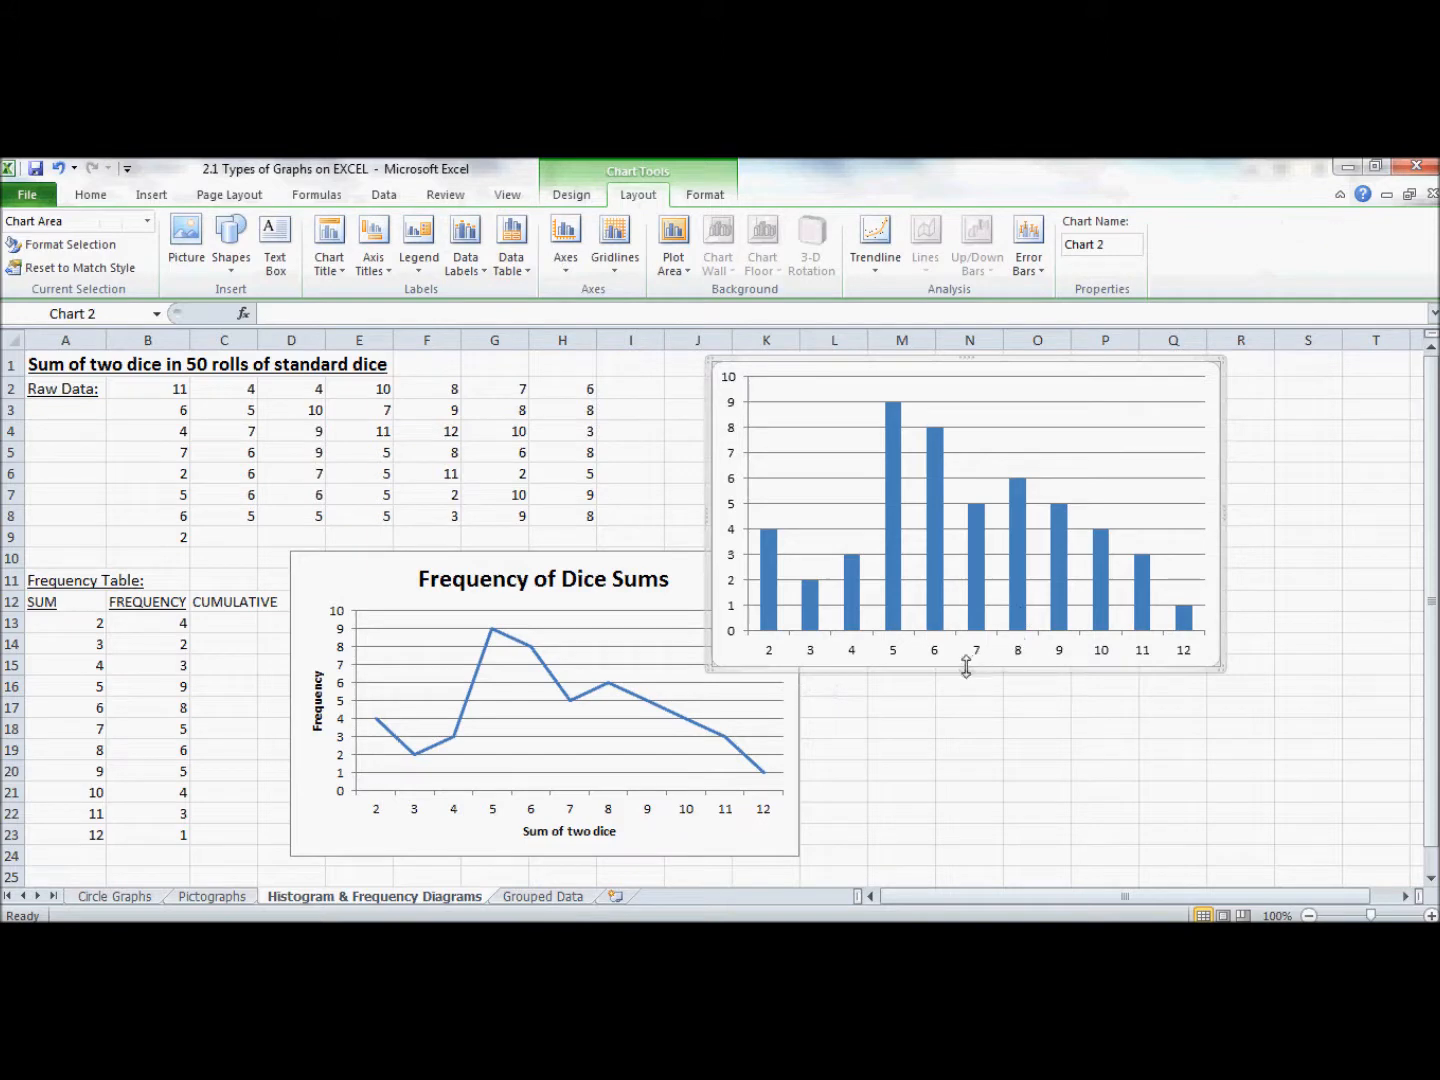
drag(966, 668, 951, 530)
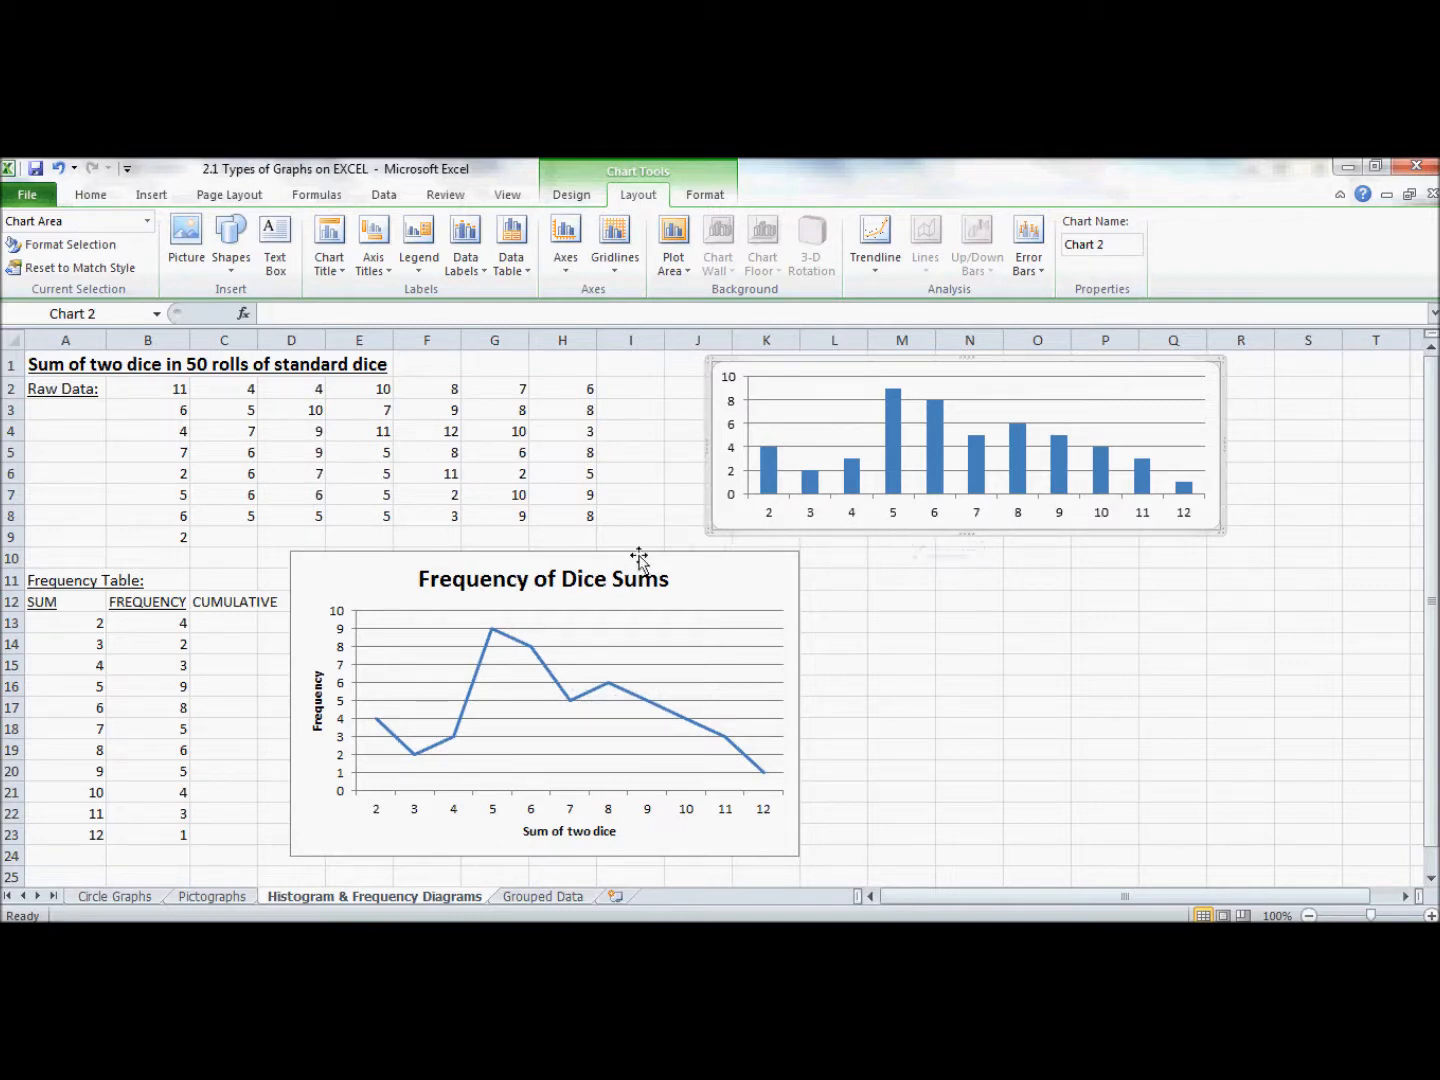
Step: Give the line chart's data series automatic markers at its points
click(505, 644)
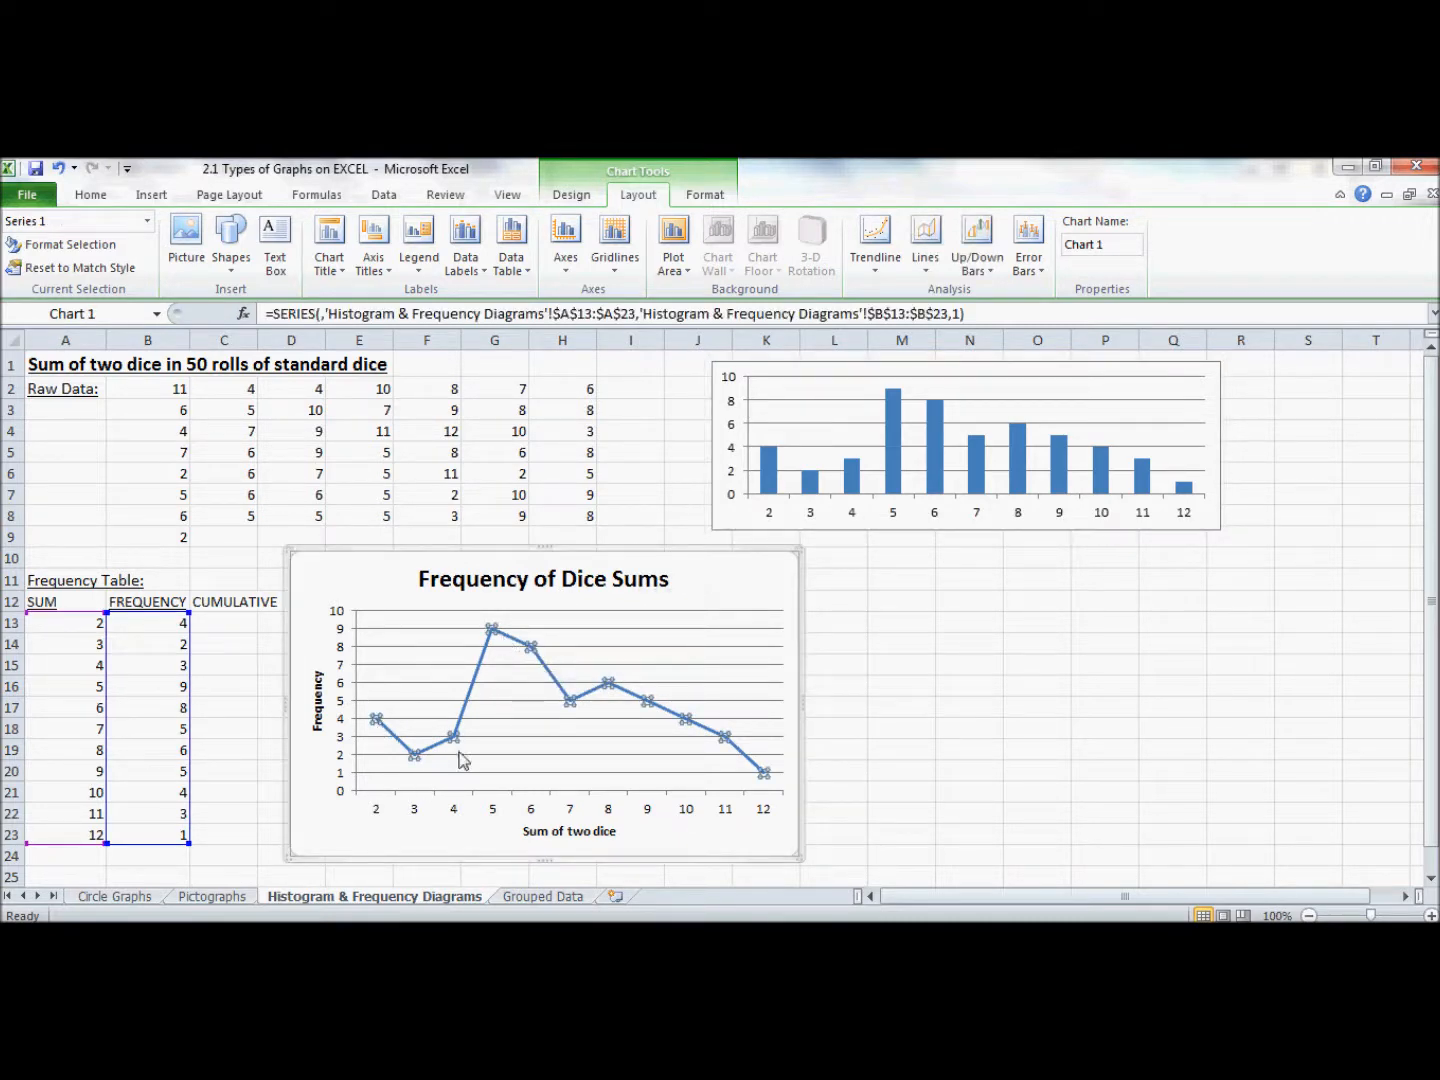
right_click(514, 645)
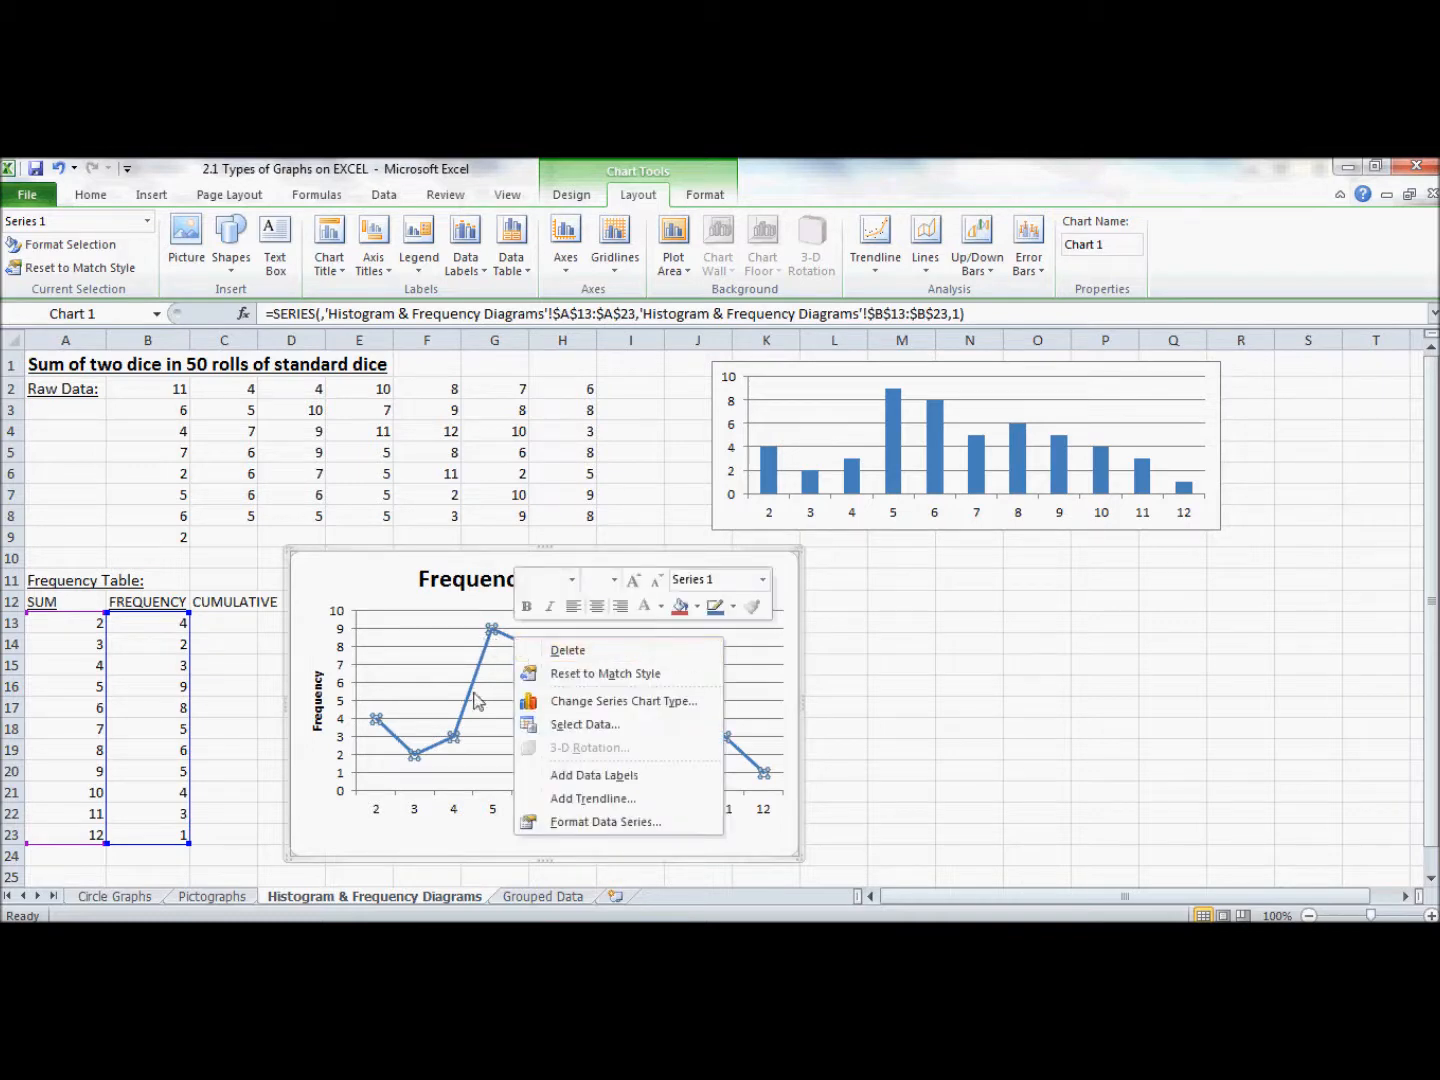
click(615, 834)
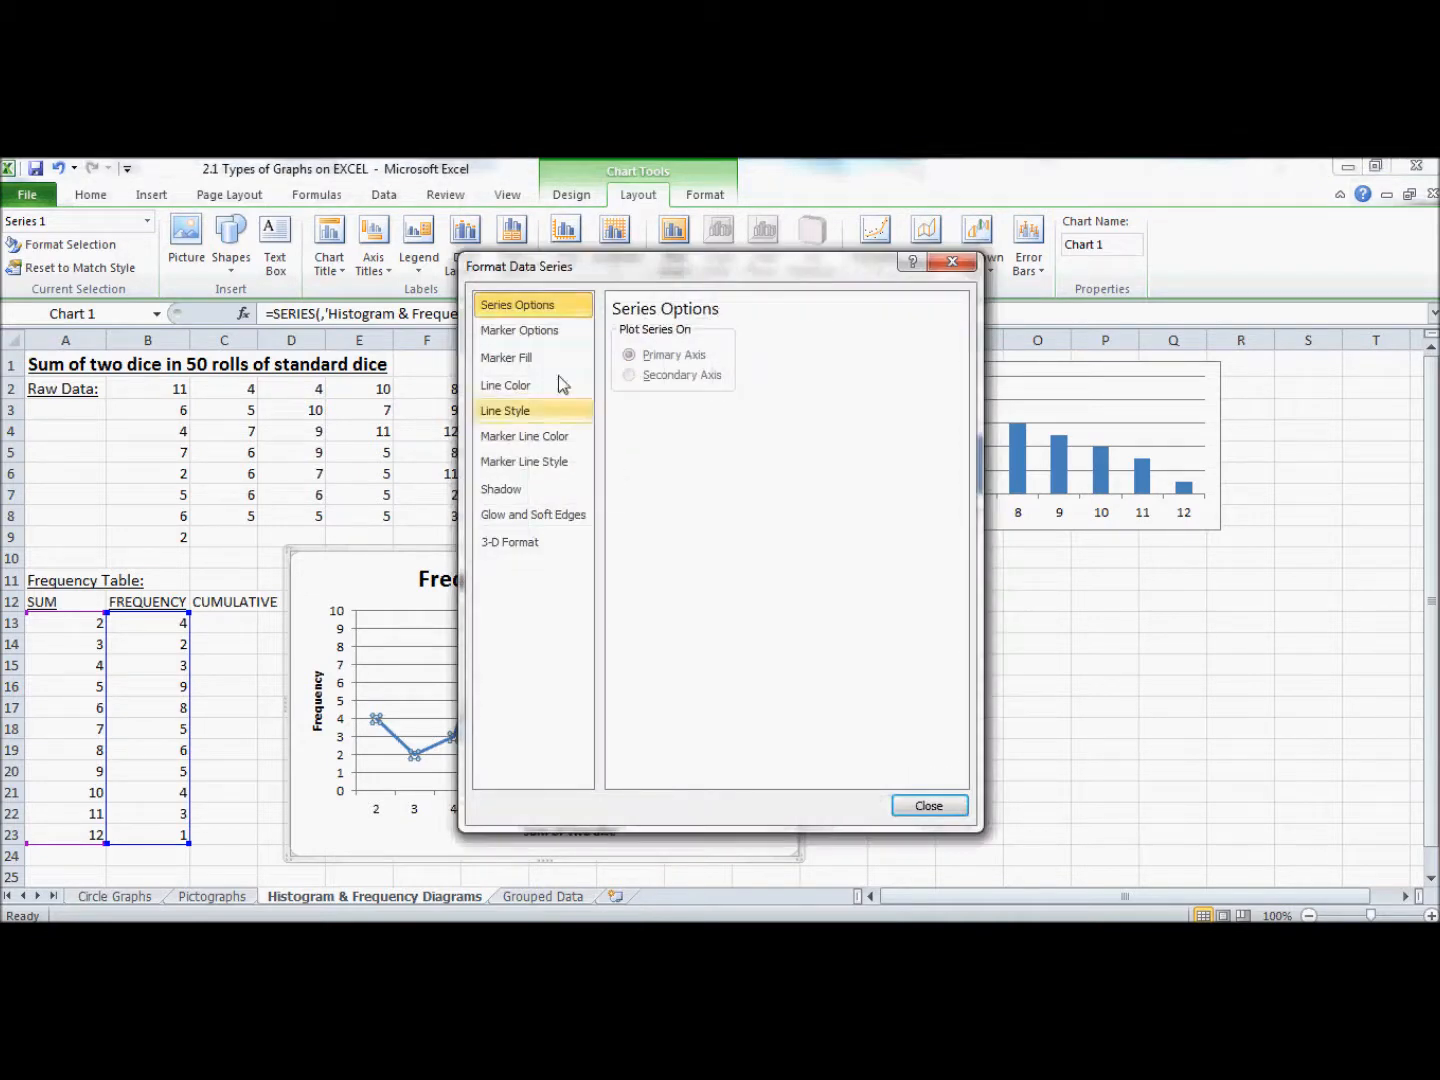
click(507, 338)
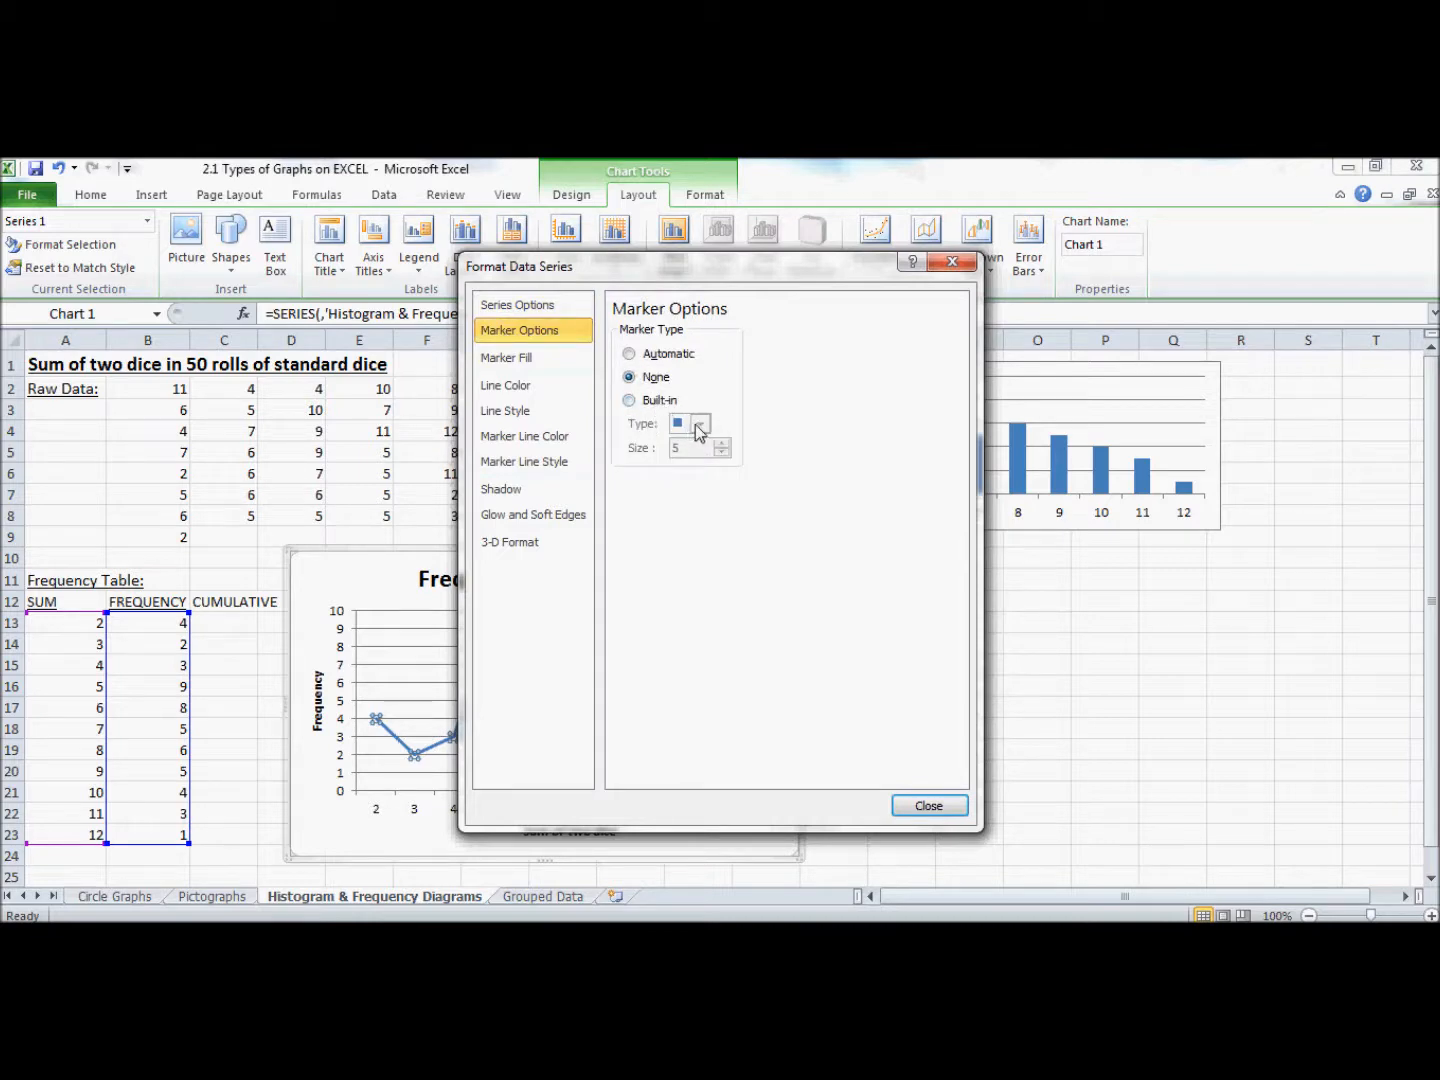
click(630, 355)
click(922, 806)
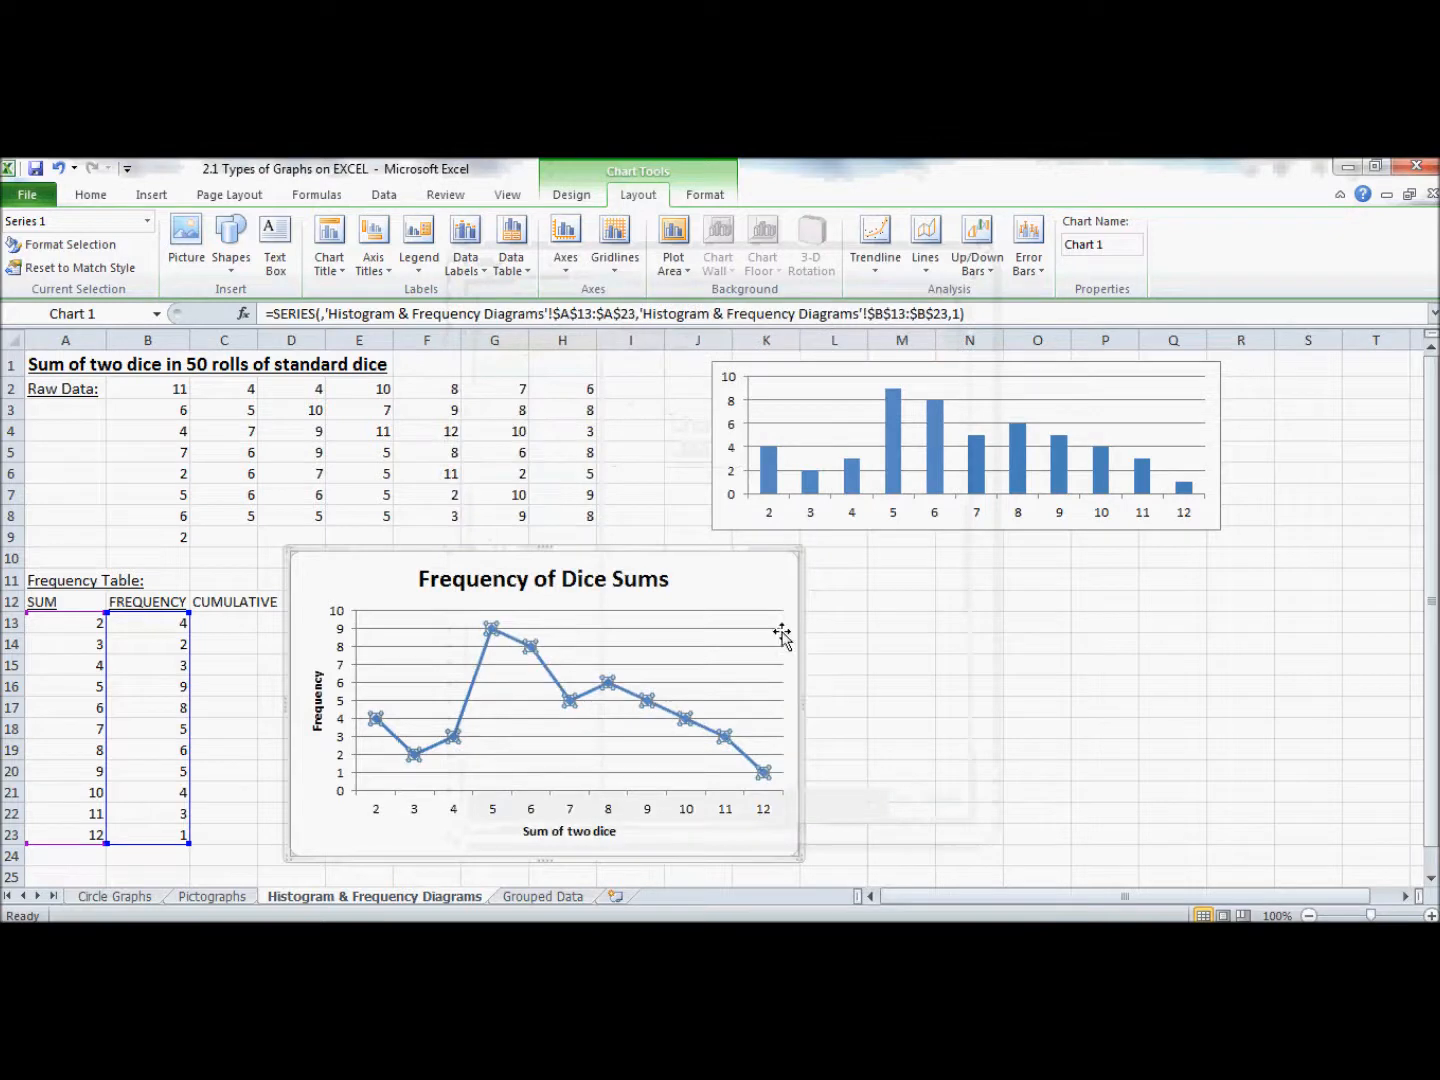
click(829, 618)
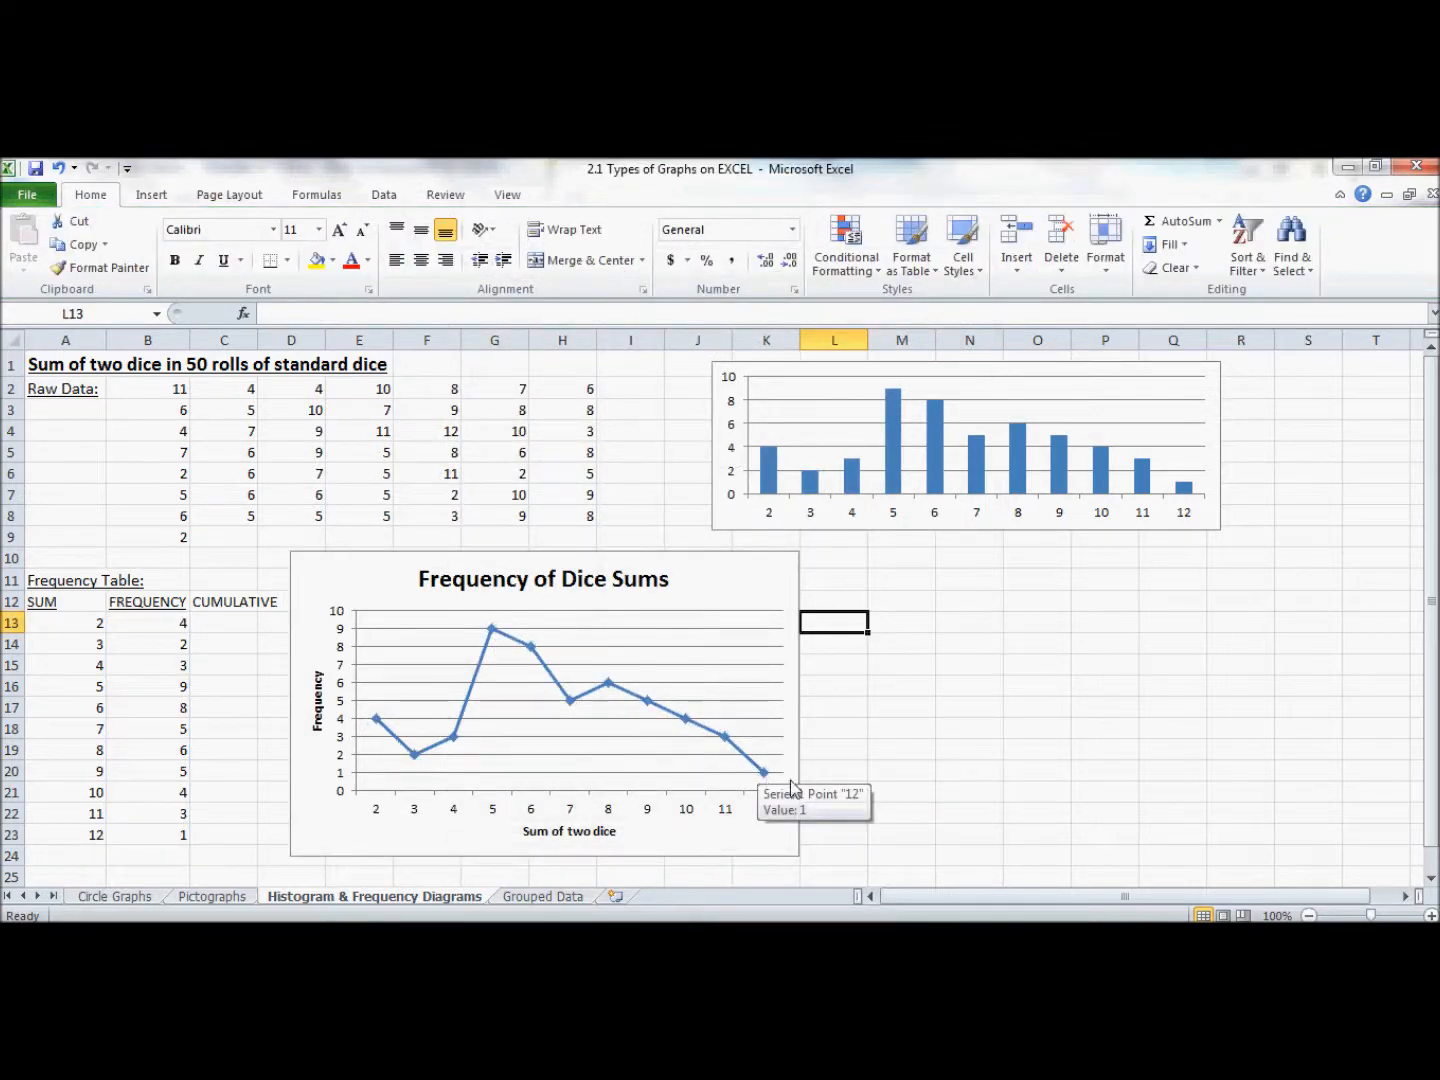
Step: Enter the formula =B13 in C13 as the first cumulative frequency
click(227, 627)
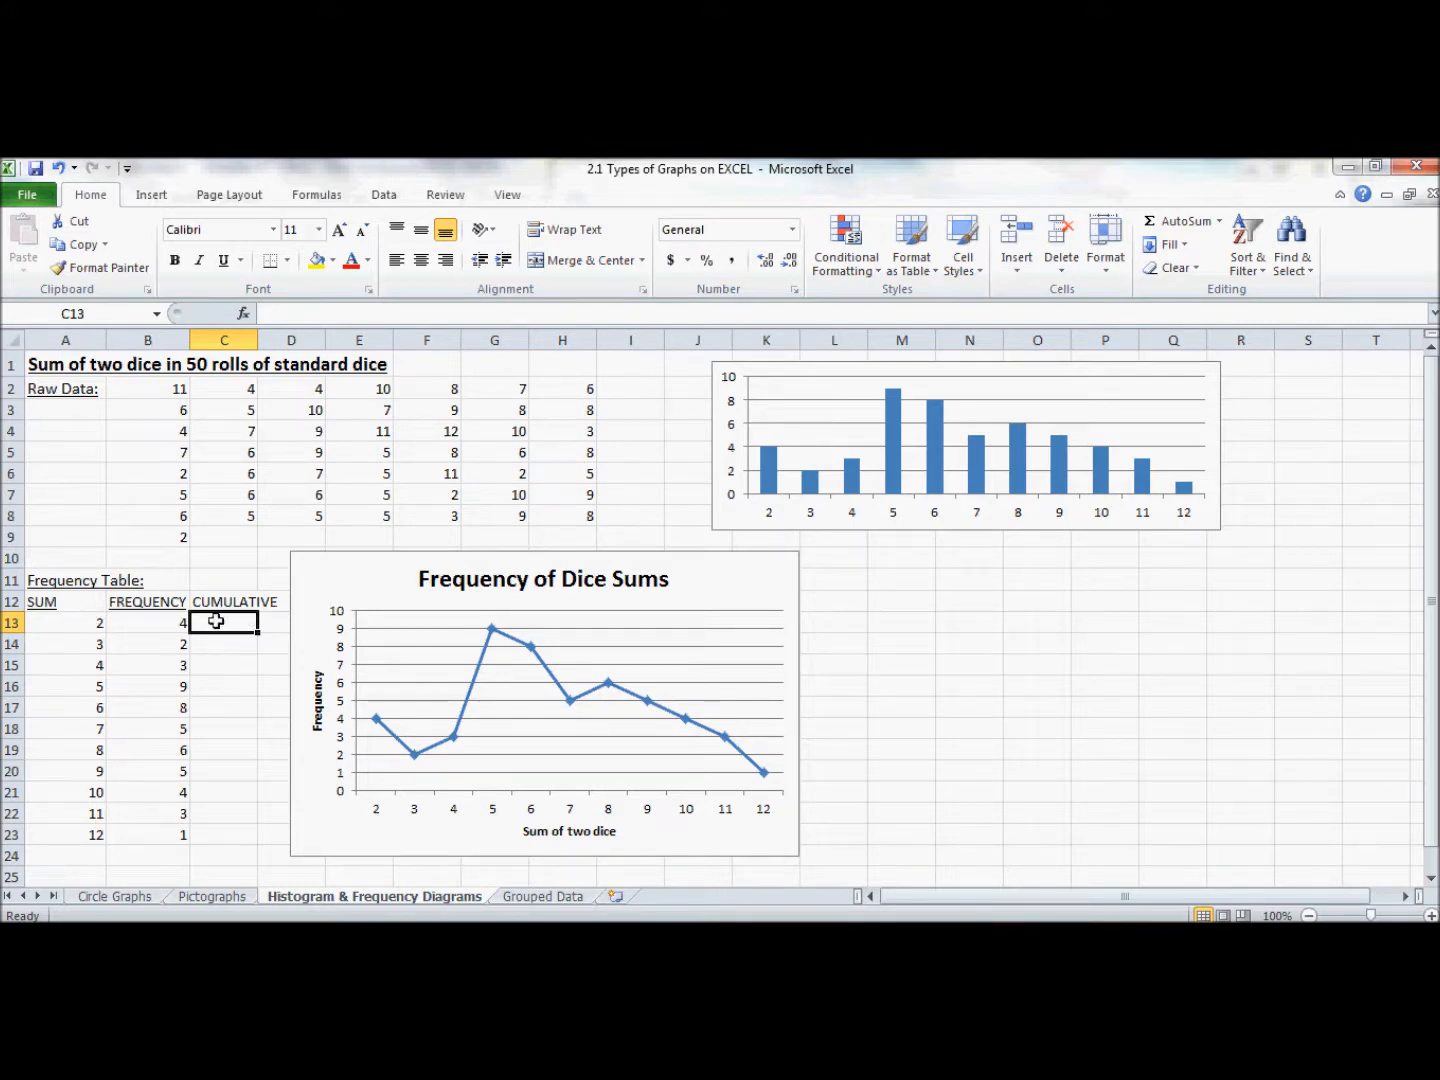
text(=)
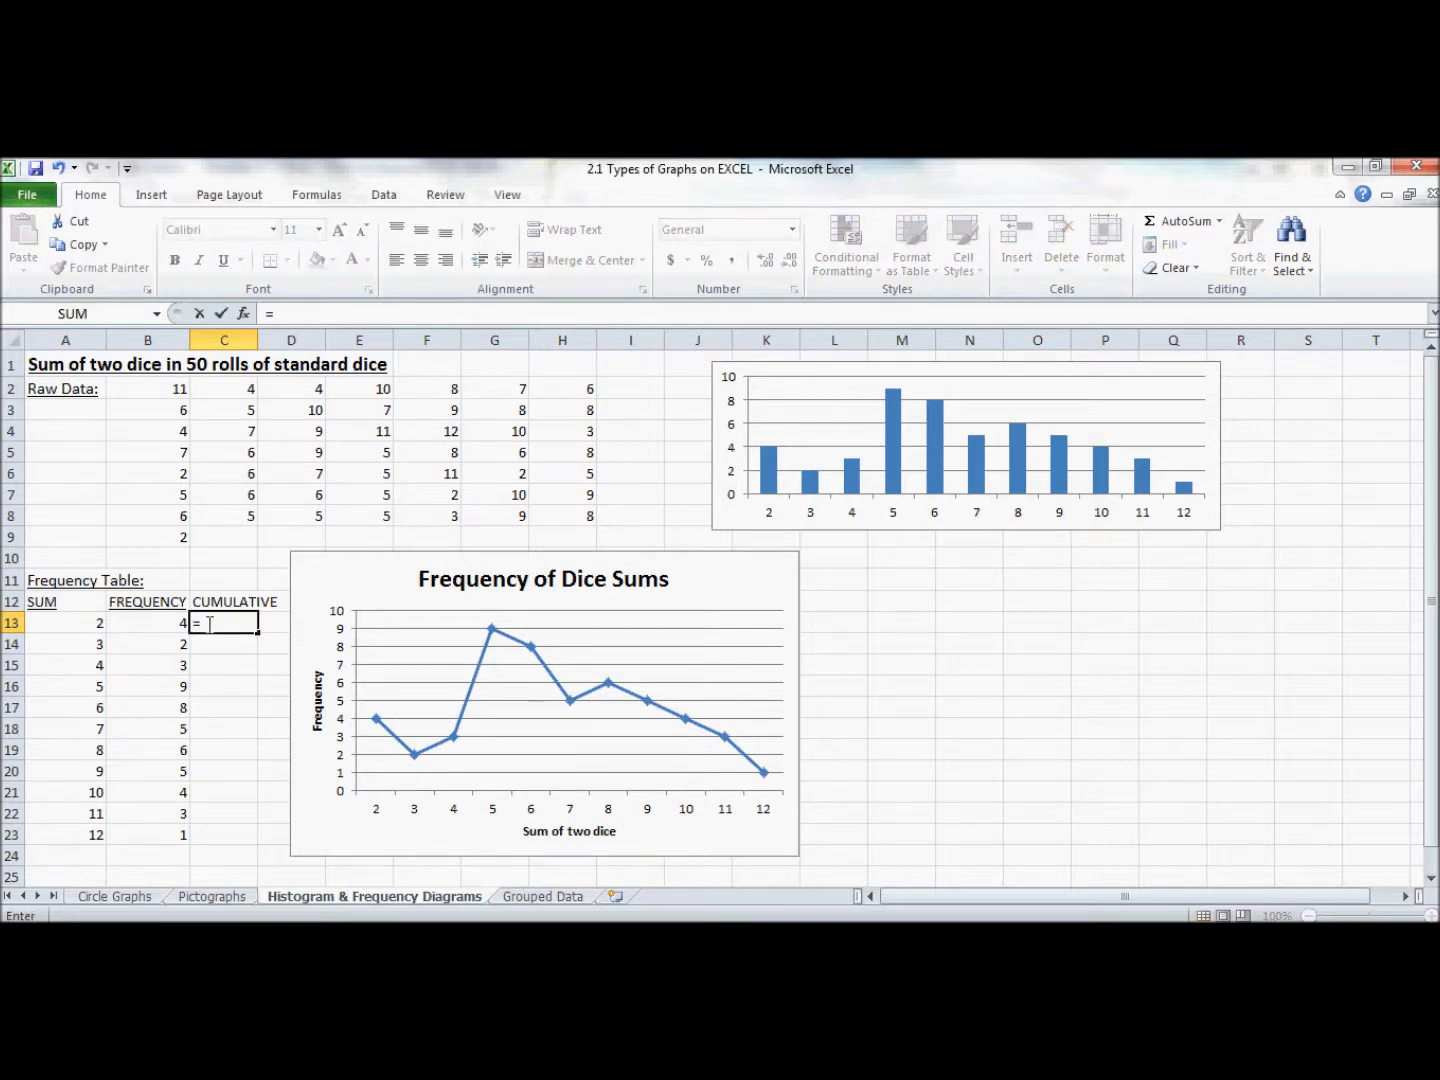
click(172, 622)
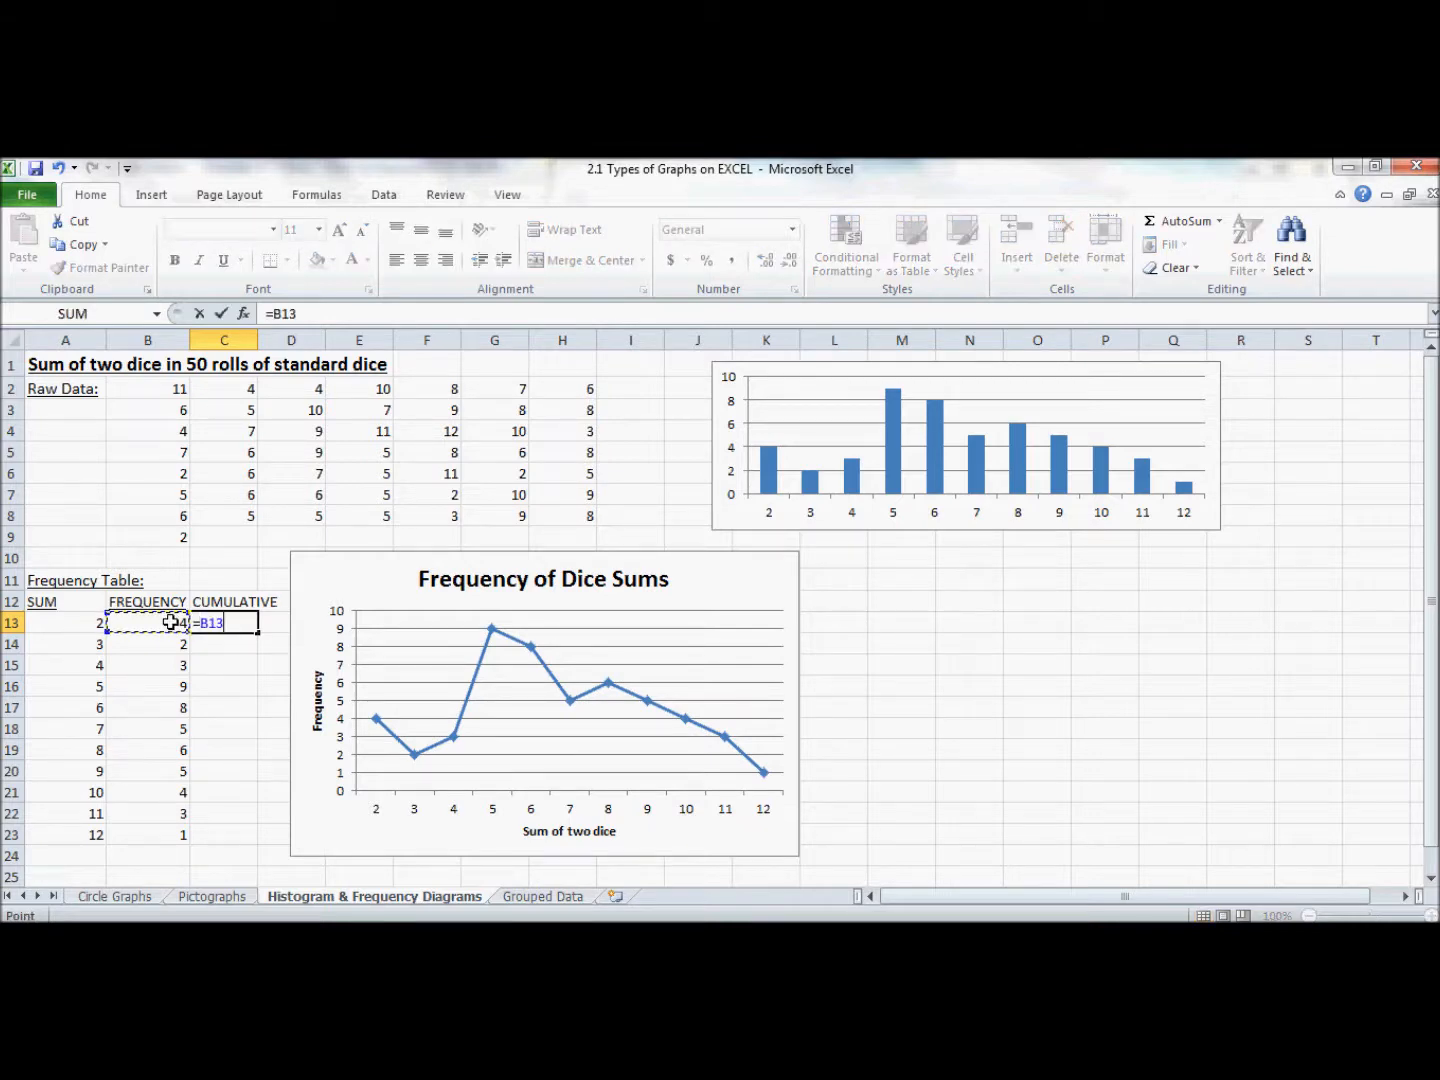
key(Return)
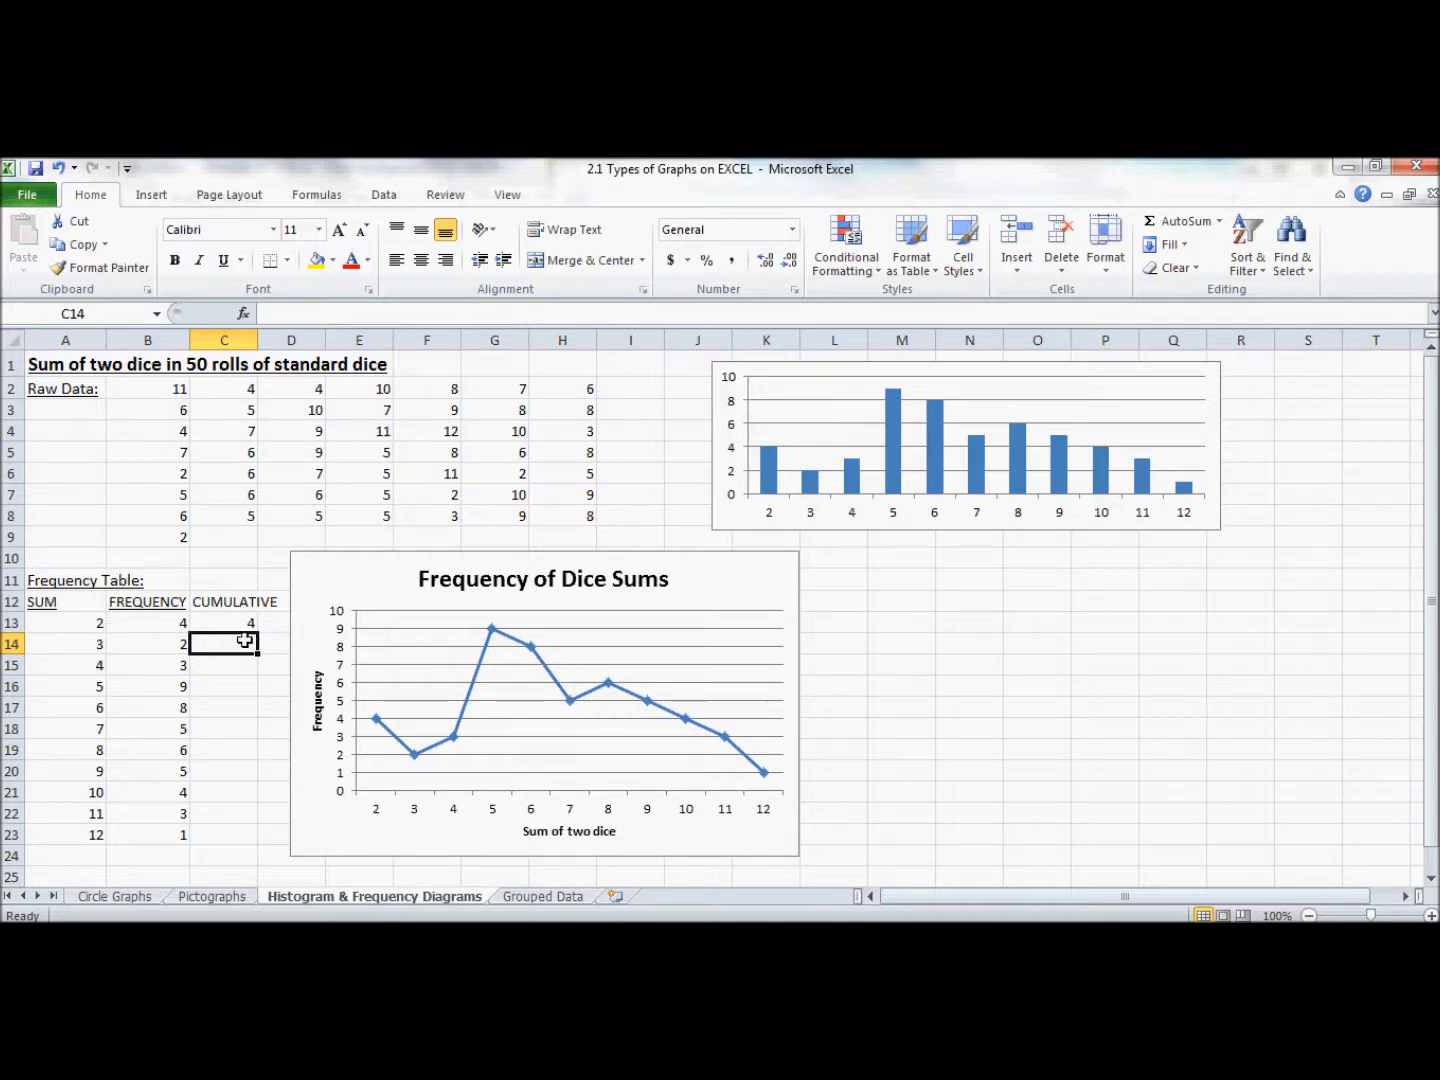
Step: Enter =SUM(B13:B14) in C14 for the second cumulative frequency
text(=)
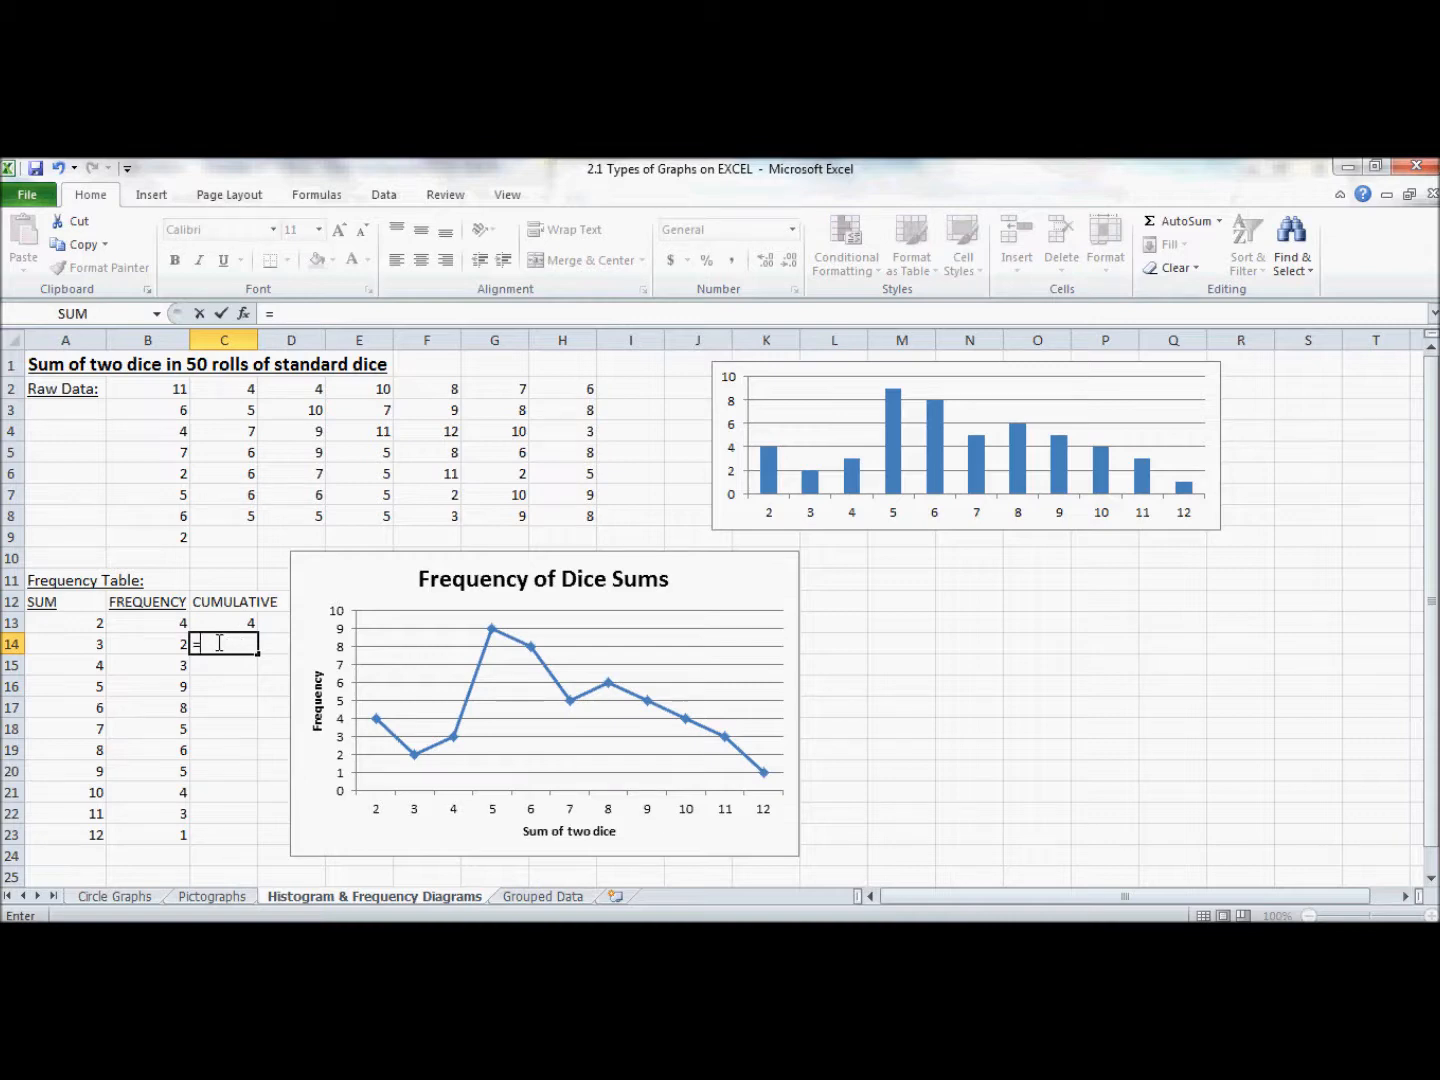
text(SUM()
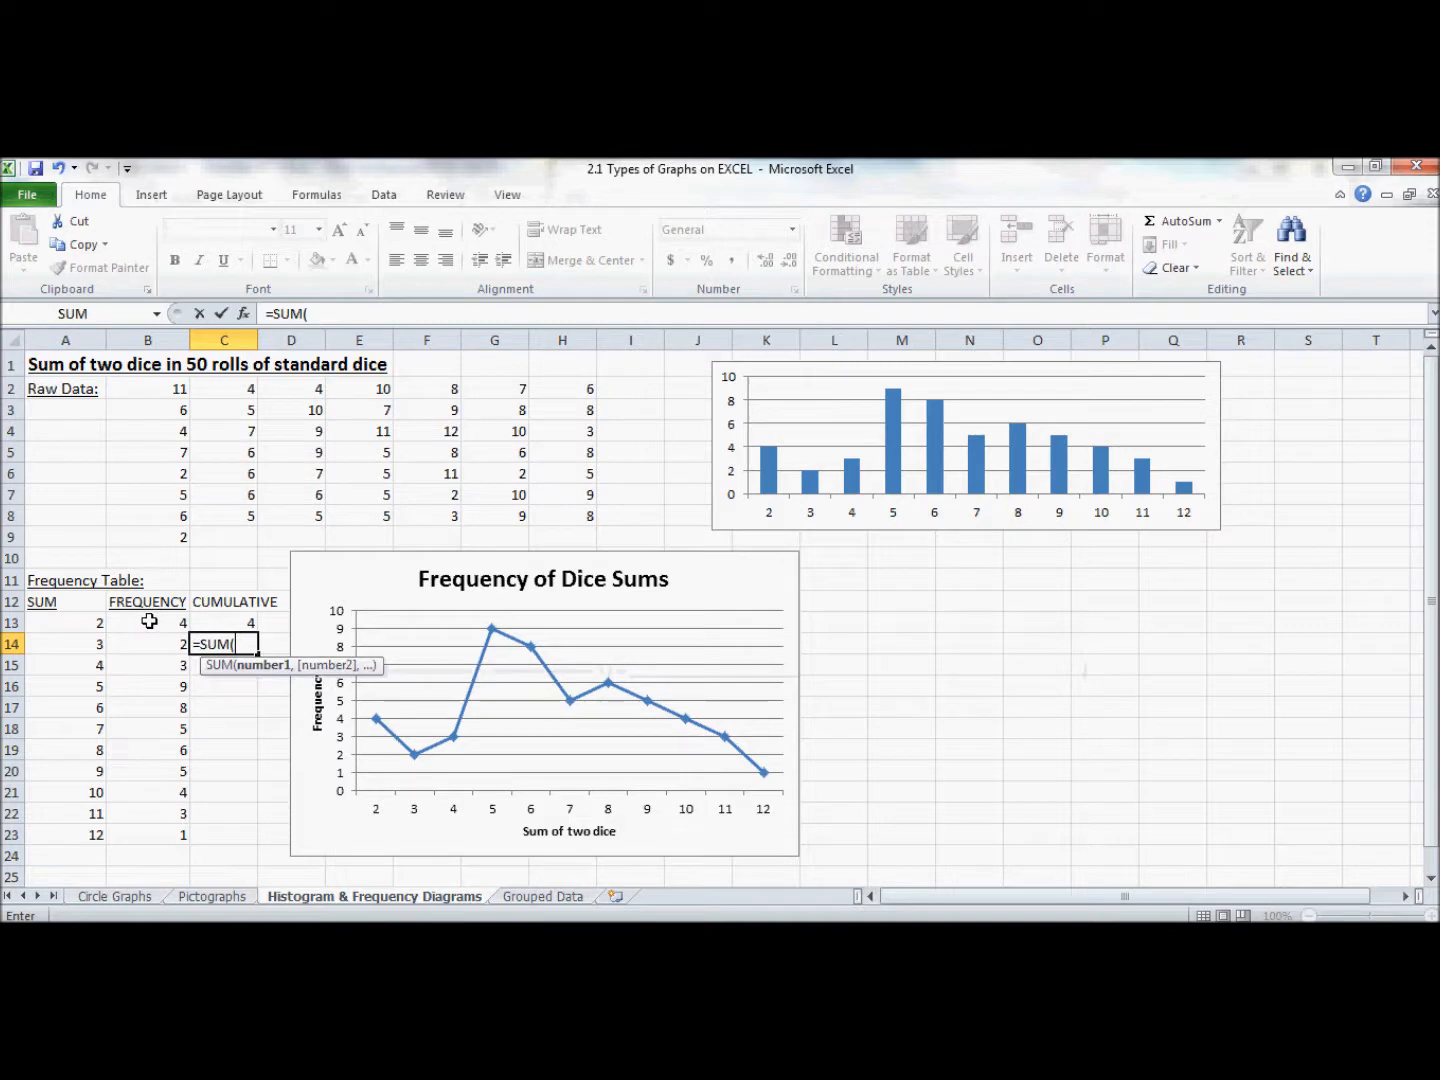
drag(183, 626, 159, 644)
text())
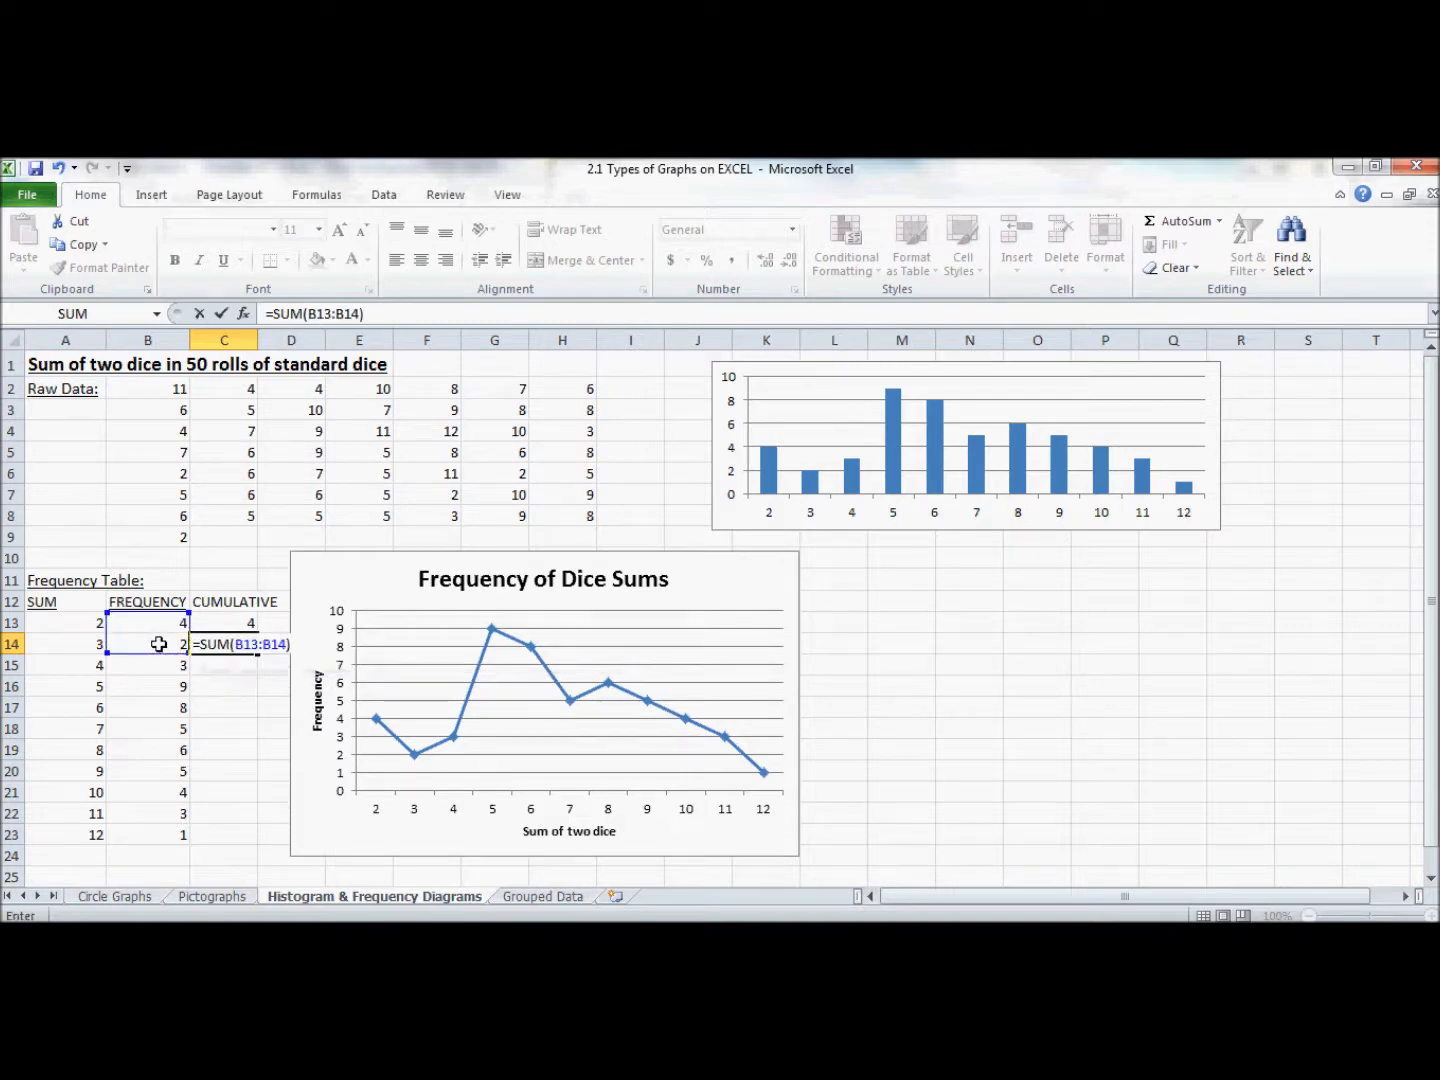
key(Return)
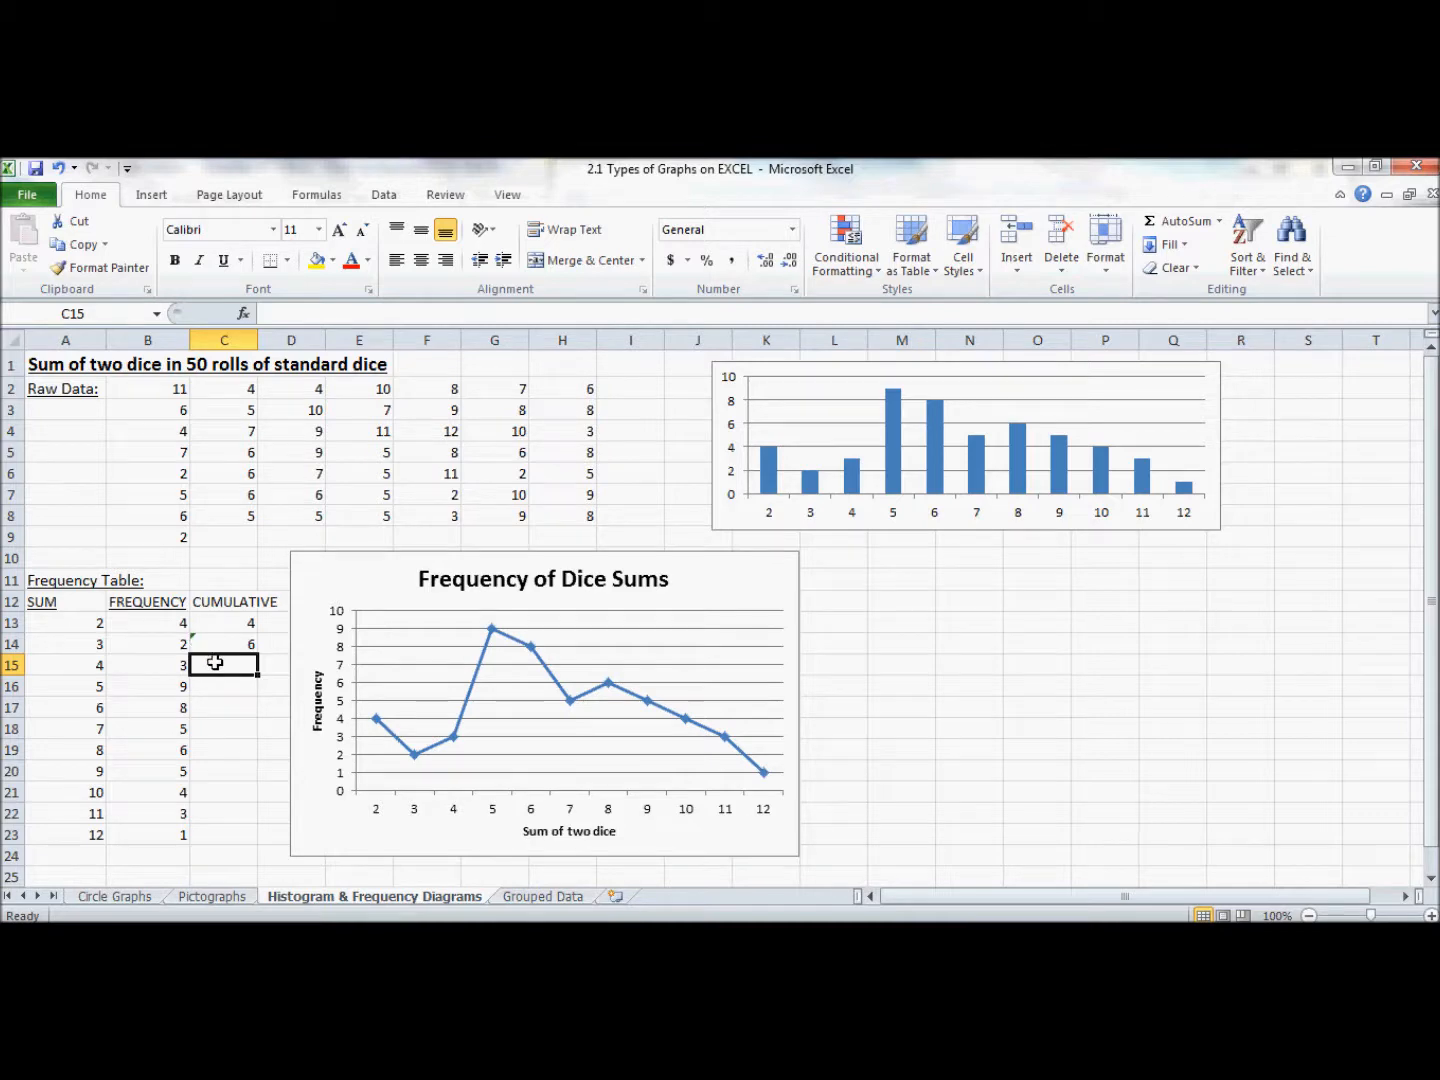
Step: Enter the cumulative sums =SUM(B13:B15) in C15 and =SUM(B13:B16) in C16
text(=SUM()
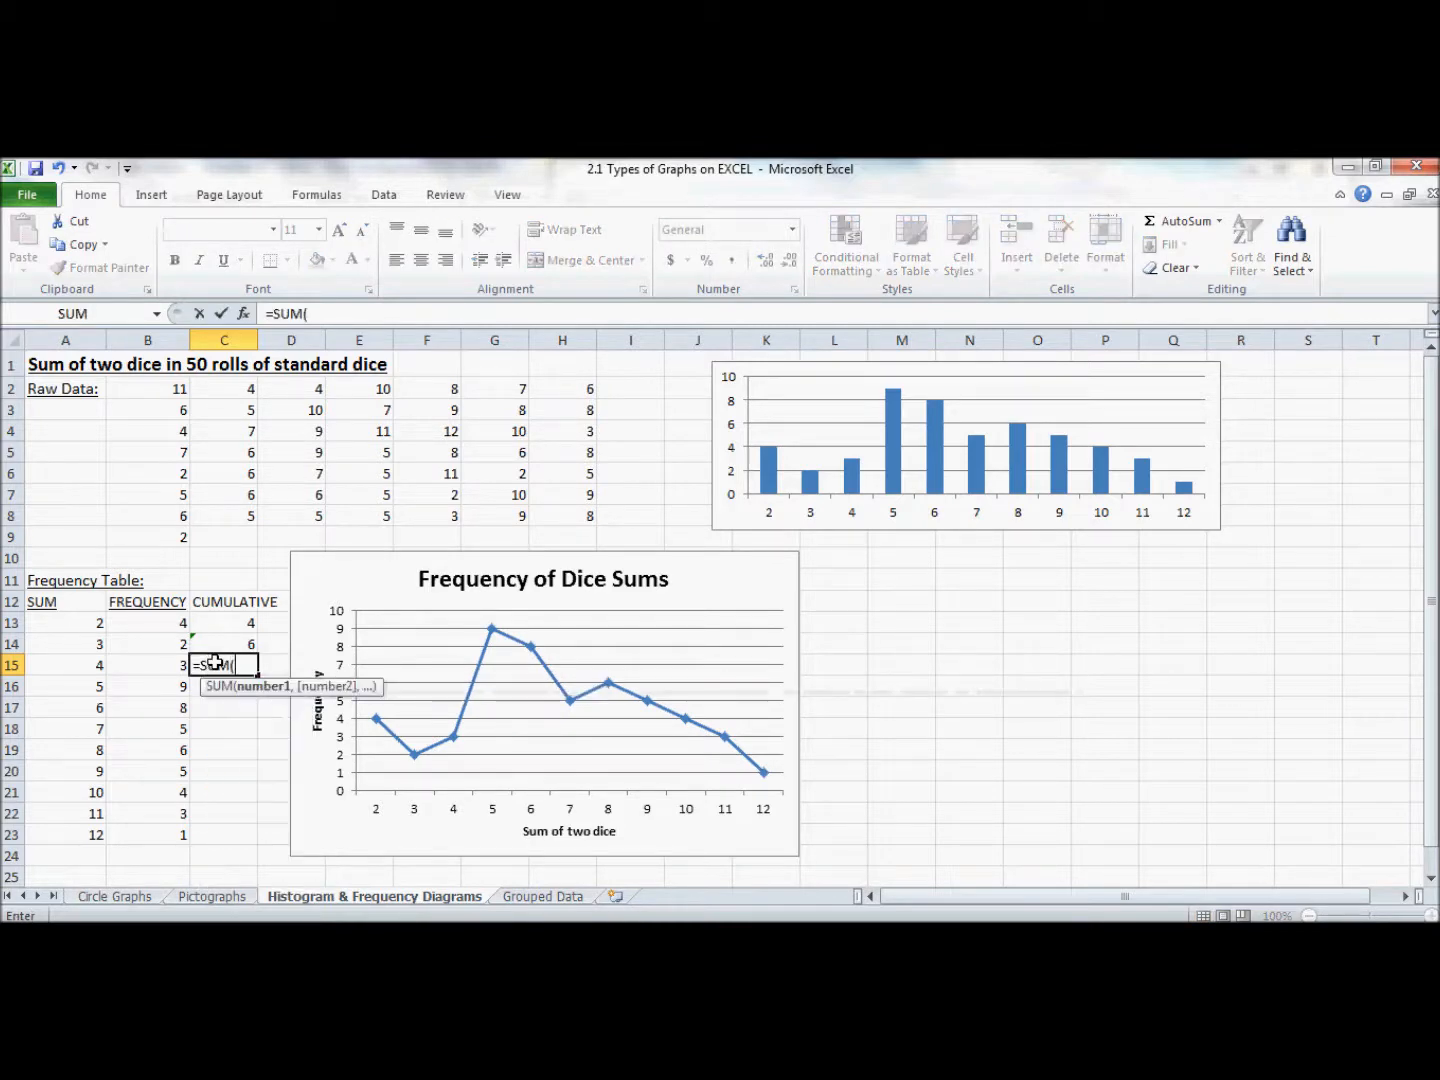
drag(175, 622, 176, 664)
text())
key(Return)
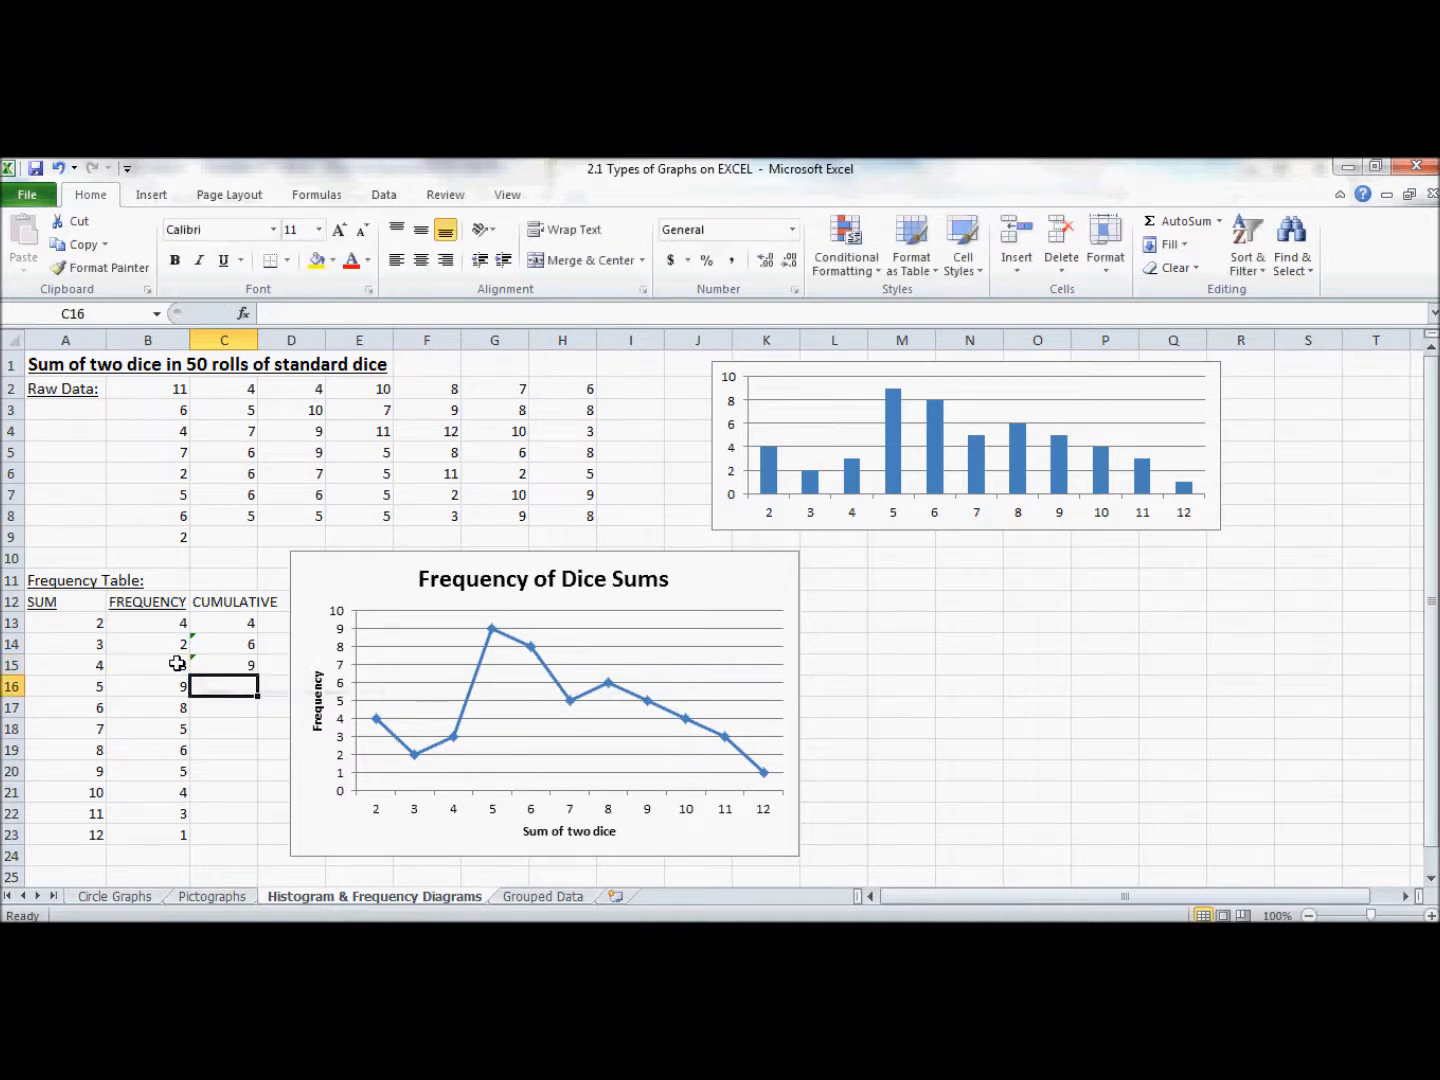
text(=SUM()
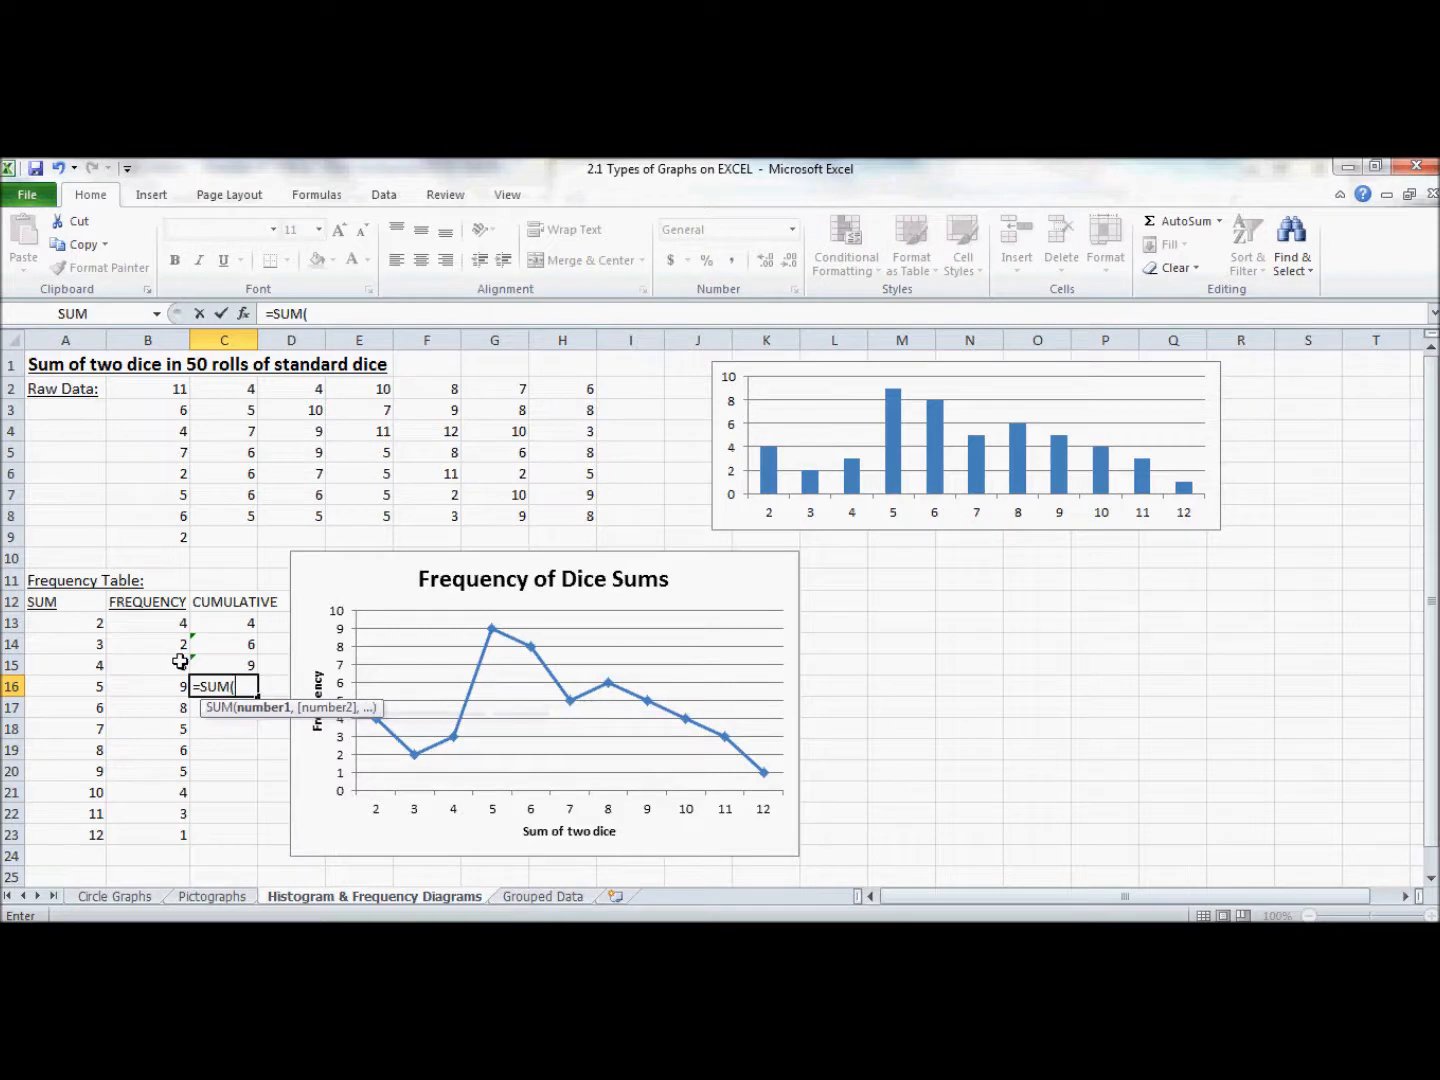
drag(179, 626, 182, 686)
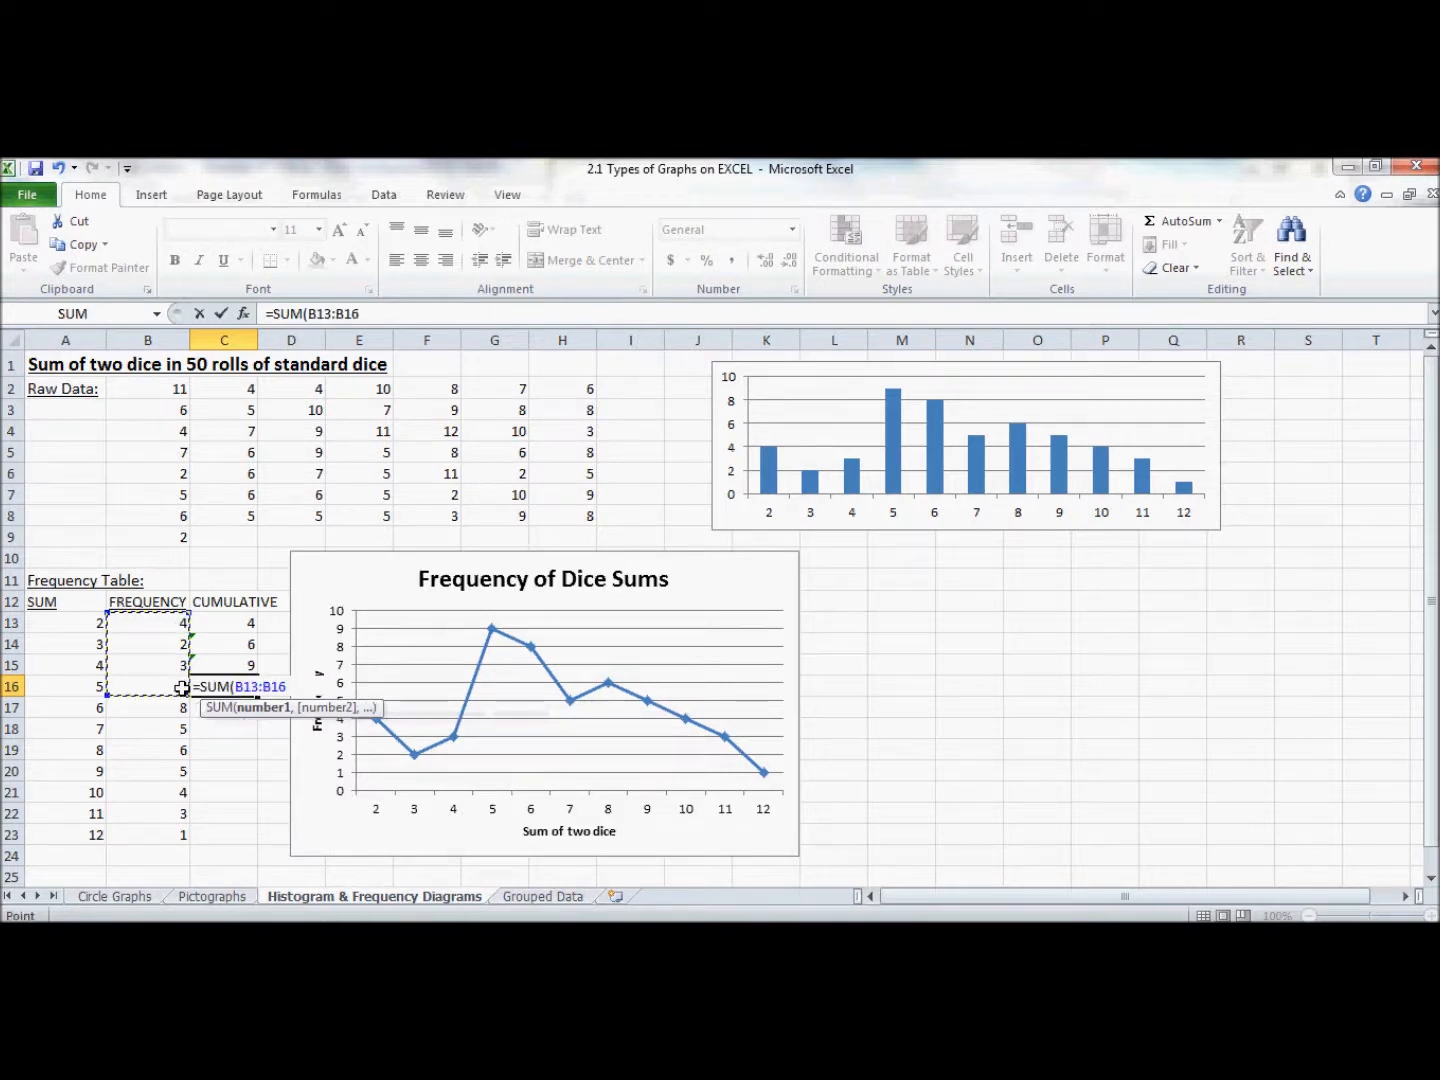
text())
key(Return)
Step: Fill C17, C18 and C19 with SUM formulas that add the frequencies from B13 down to B17, B18 and B19
text(=SUM()
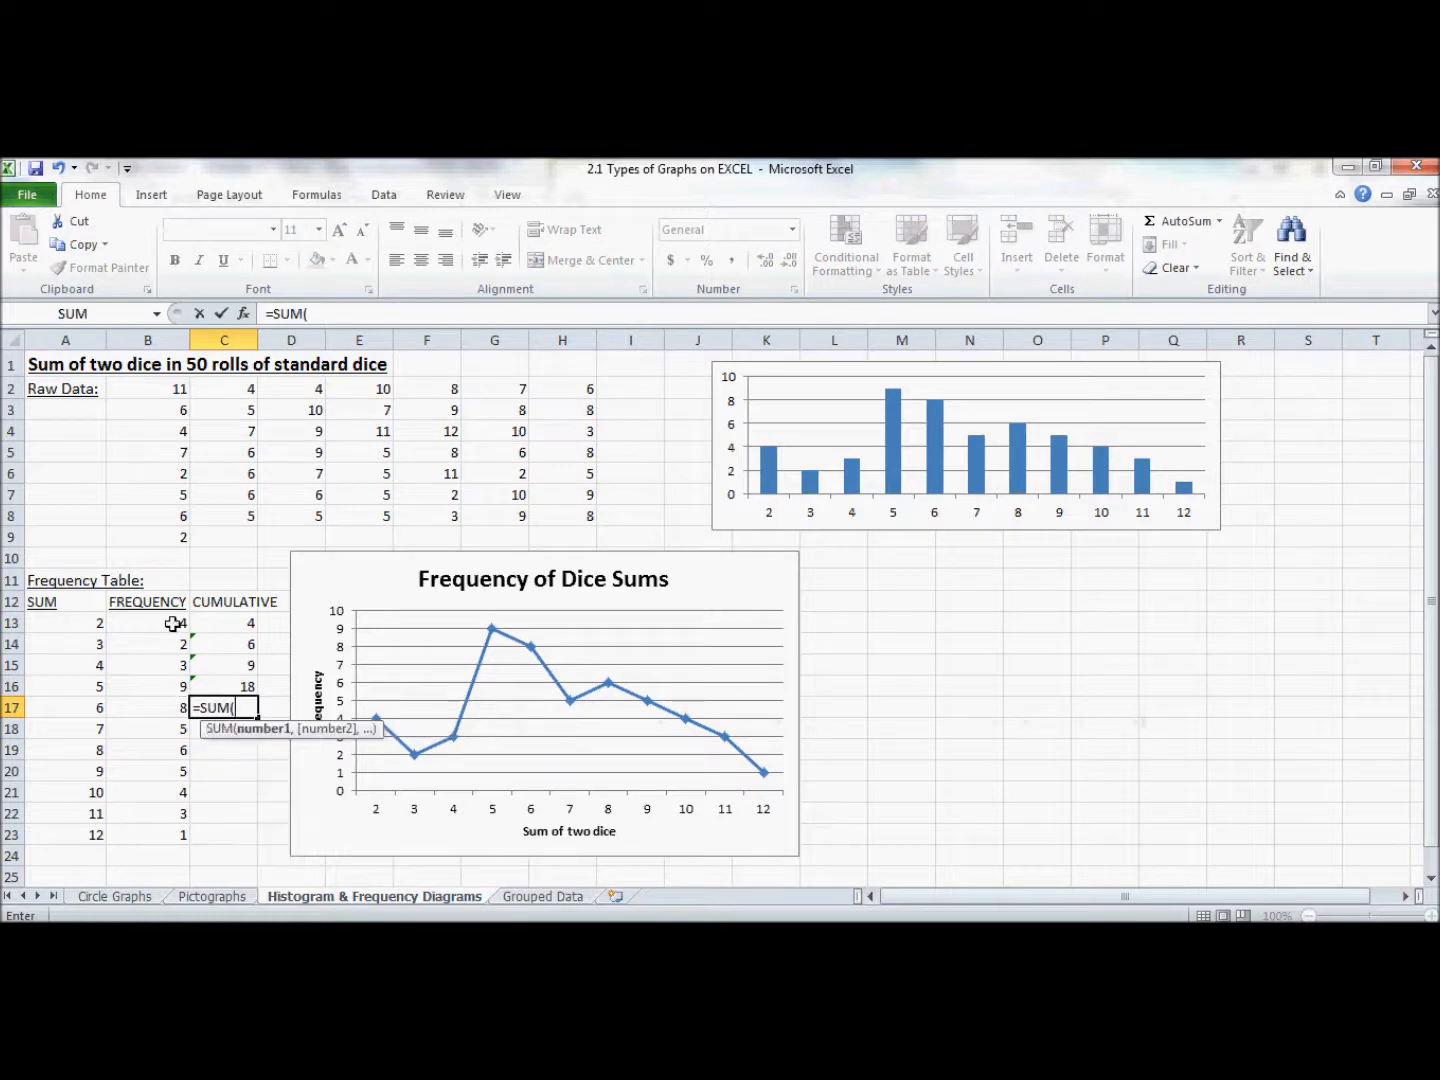
drag(184, 625, 177, 704)
key(Return)
text(=SUM()
drag(182, 625, 177, 728)
key(Return)
text(=SUM()
drag(182, 625, 179, 749)
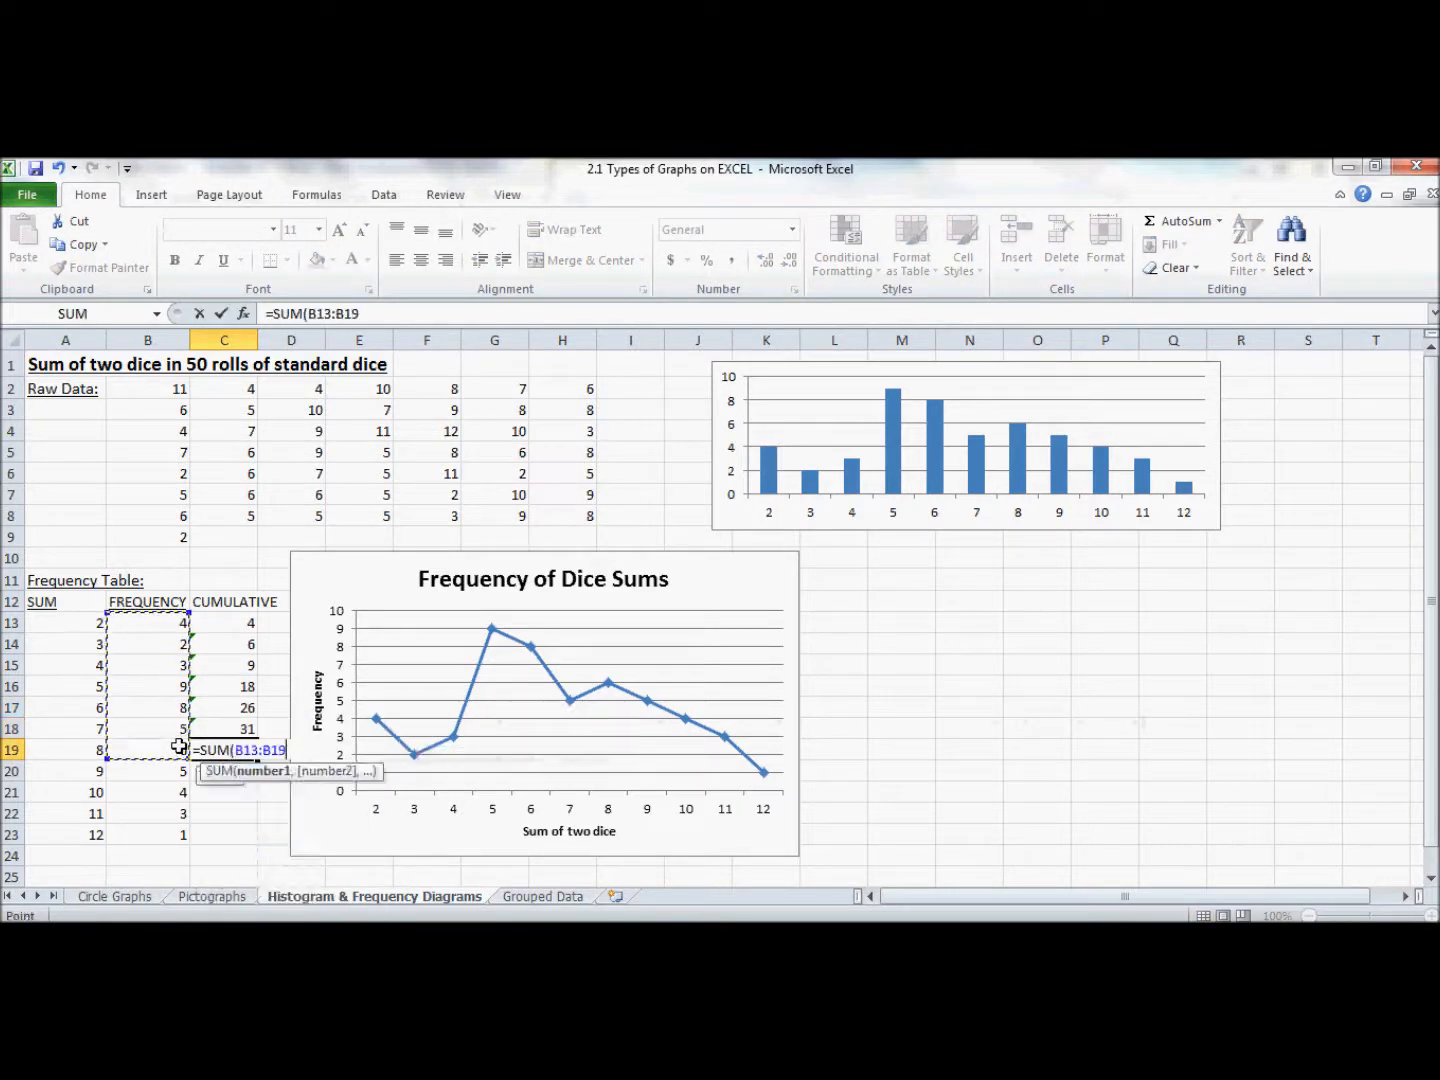
key(Return)
Step: Enter the cumulative sums =SUM(B13:B20) in C20 and =SUM(B13:B21) in C21
text(=SUM()
key(Return)
text(=SUM)
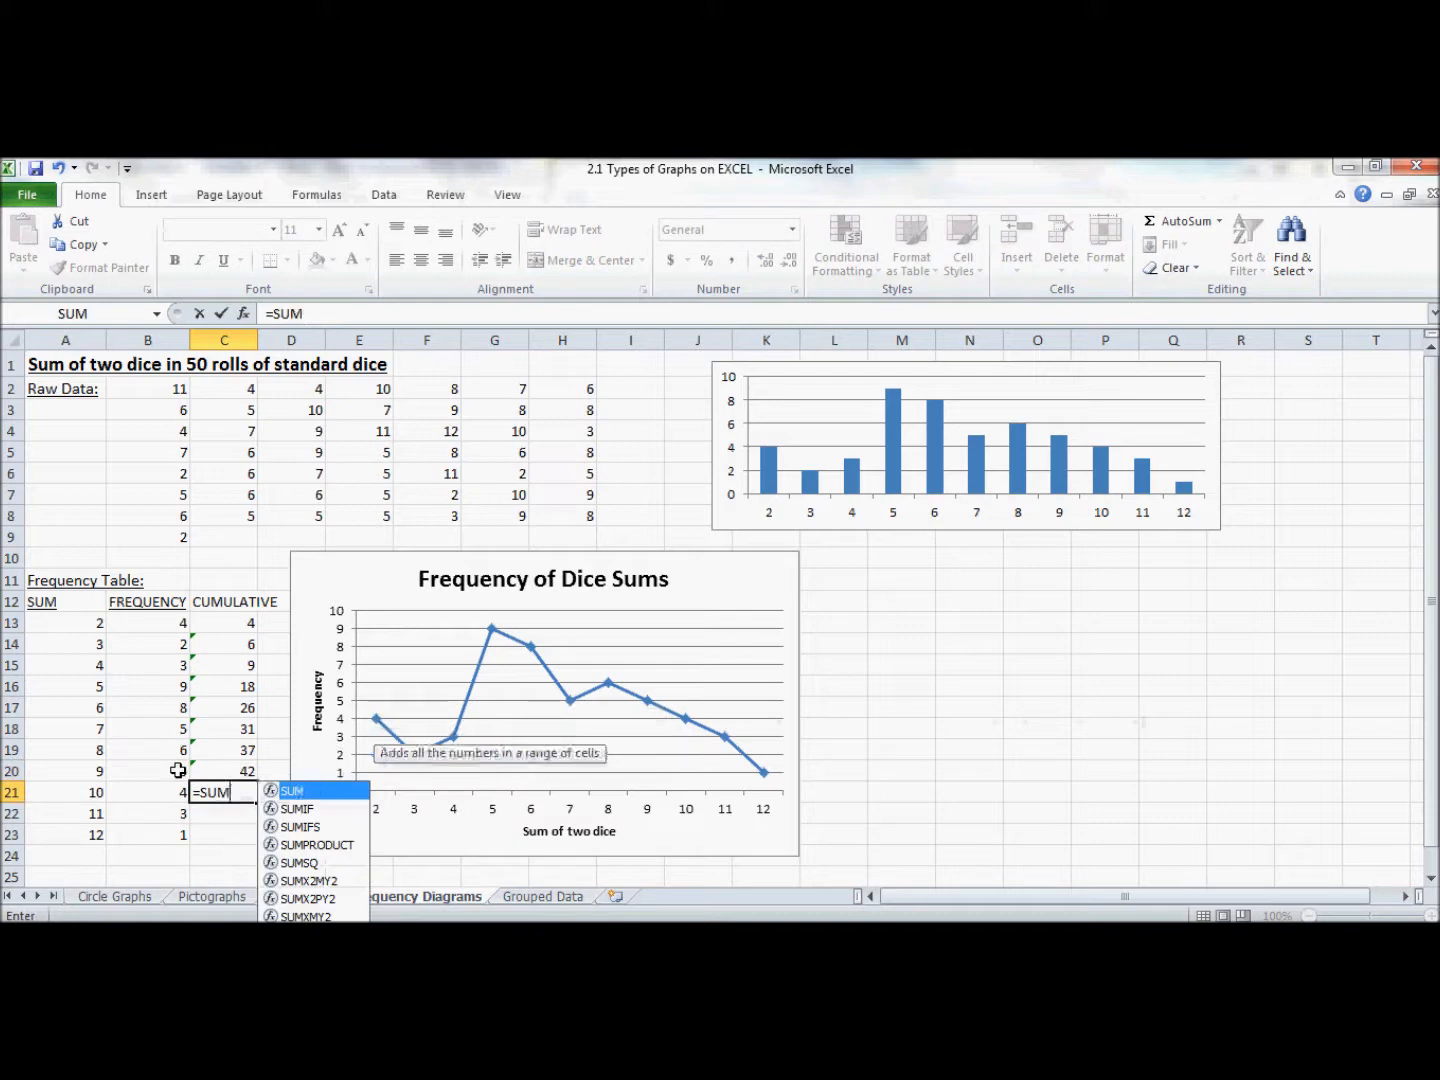
text(()
drag(168, 620, 180, 793)
text())
key(Return)
Step: Complete the cumulative column with =SUM(B13:B22) in C22 and =SUM(B13:B23) in C23
text(=SUM()
drag(168, 620, 180, 813)
text())
key(Return)
text(=SUM()
drag(168, 620, 176, 837)
text())
key(Return)
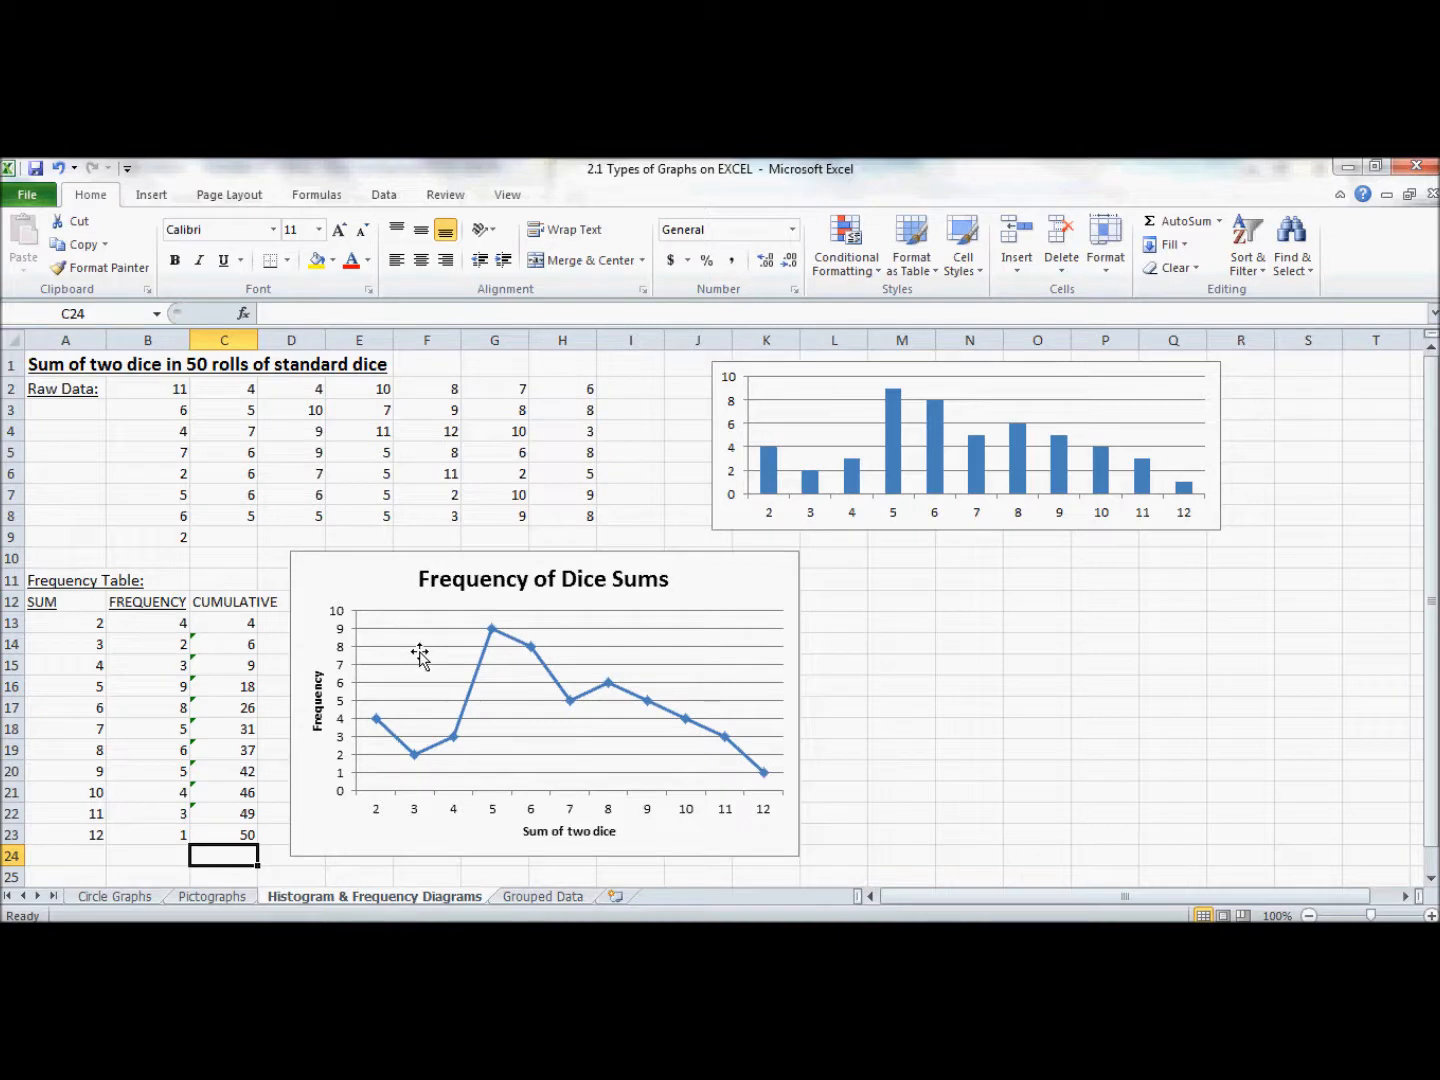
Step: Insert a basic 2-D line chart and place it below the column chart, beside the Frequency of Dice Sums chart
click(151, 194)
click(446, 245)
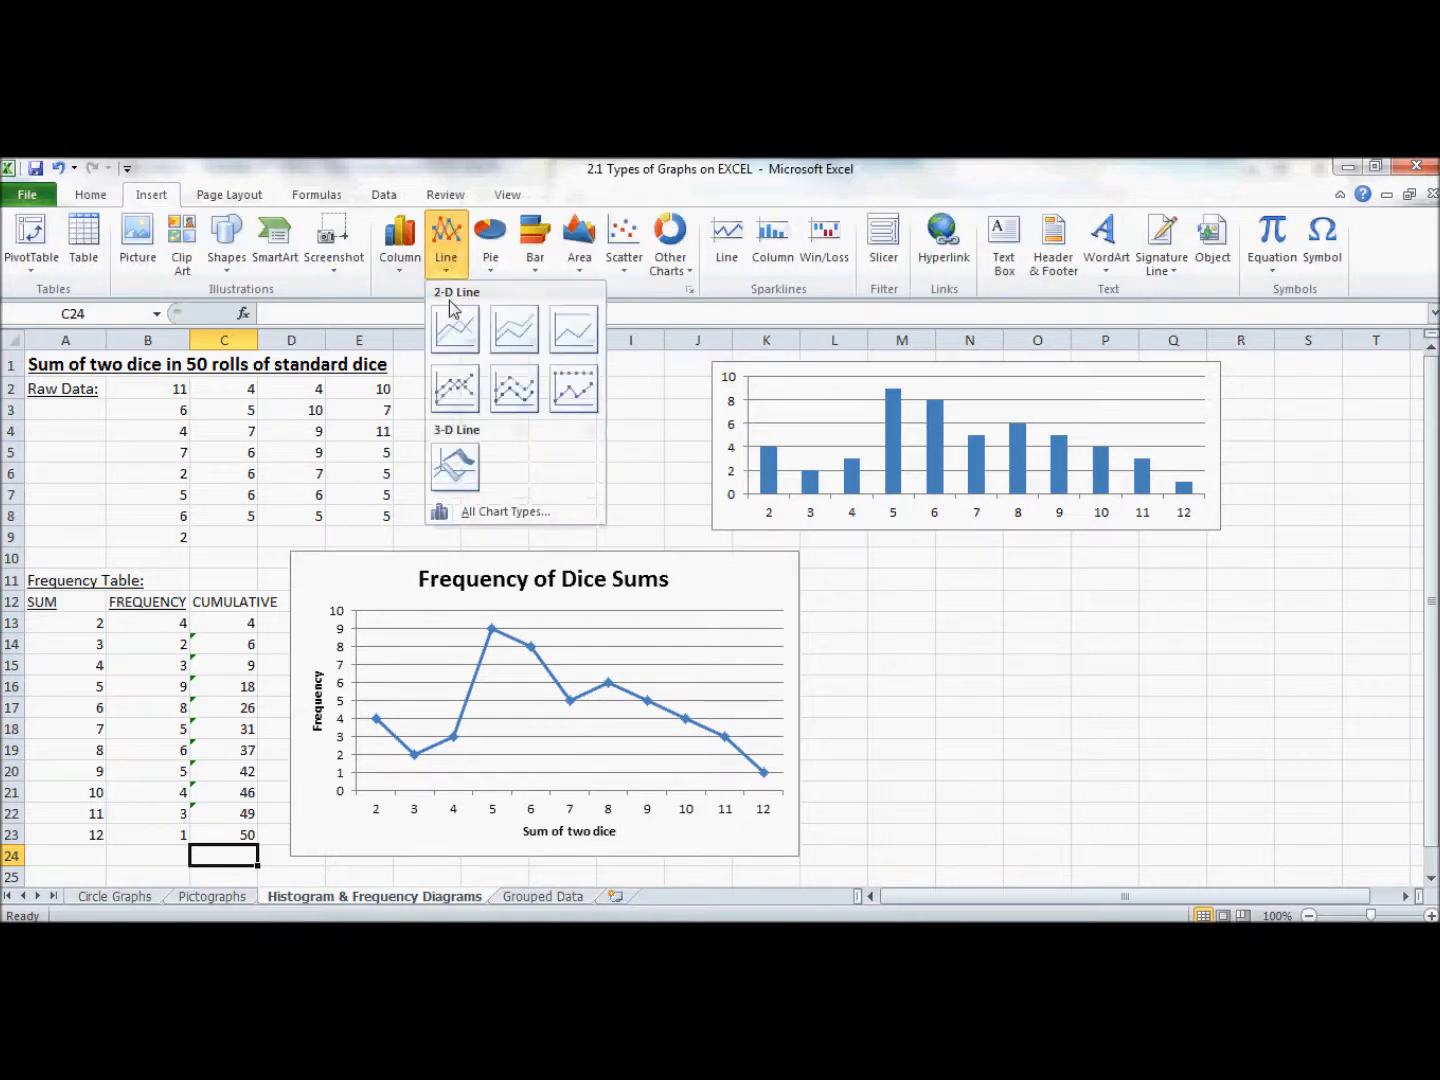
click(451, 322)
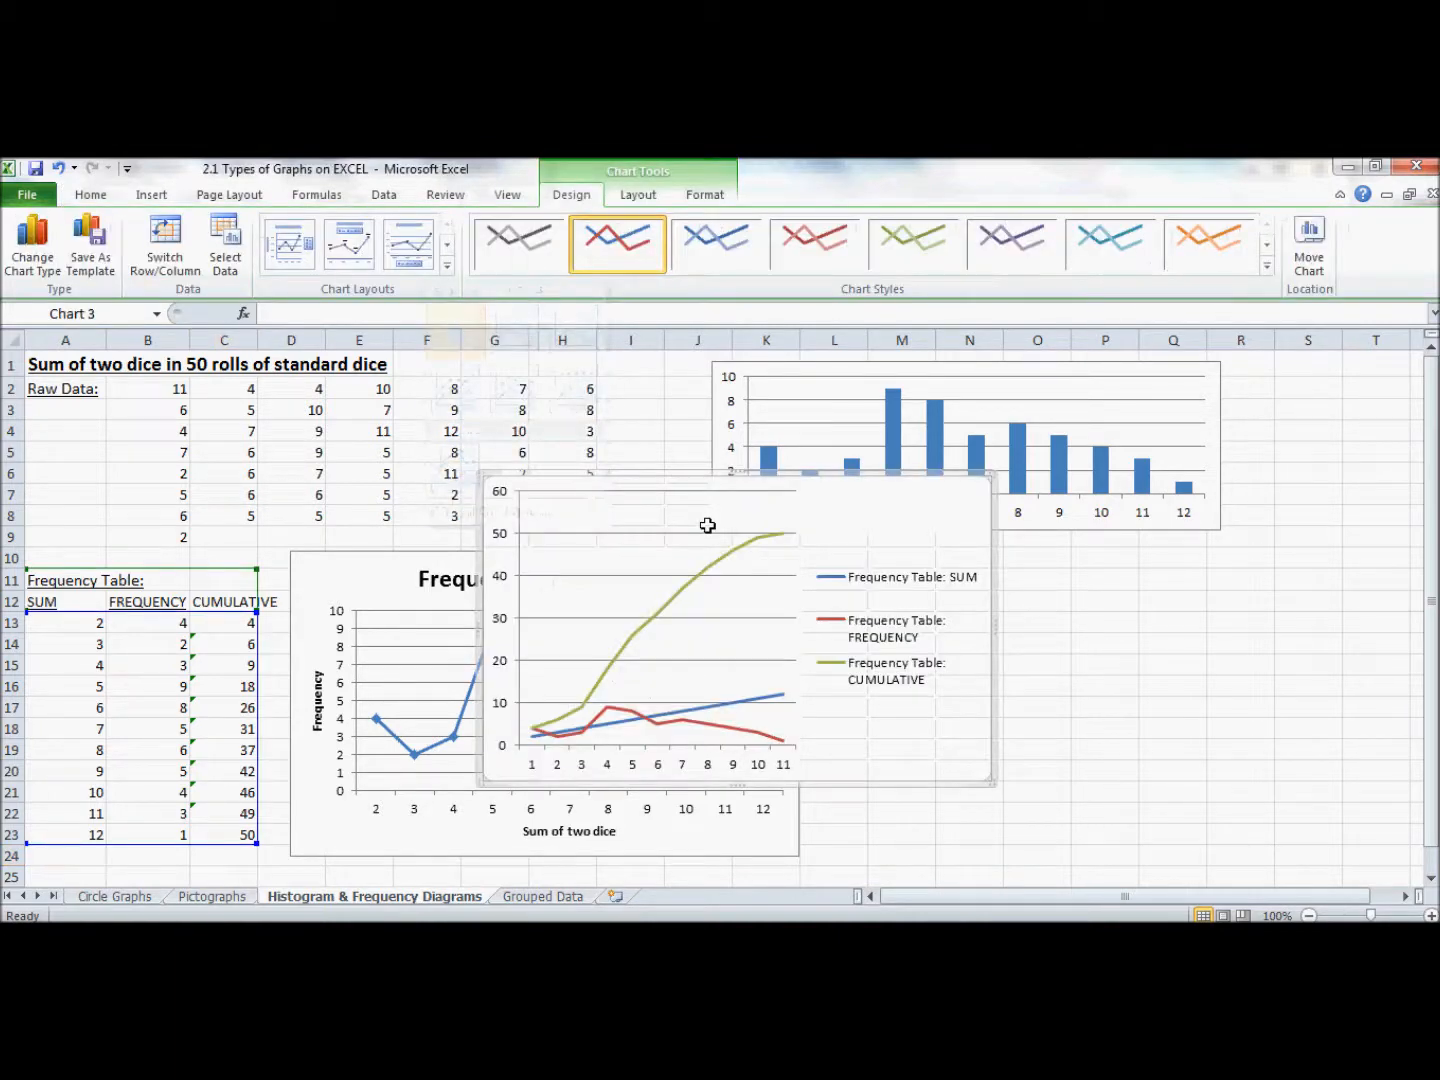
drag(845, 505, 1180, 580)
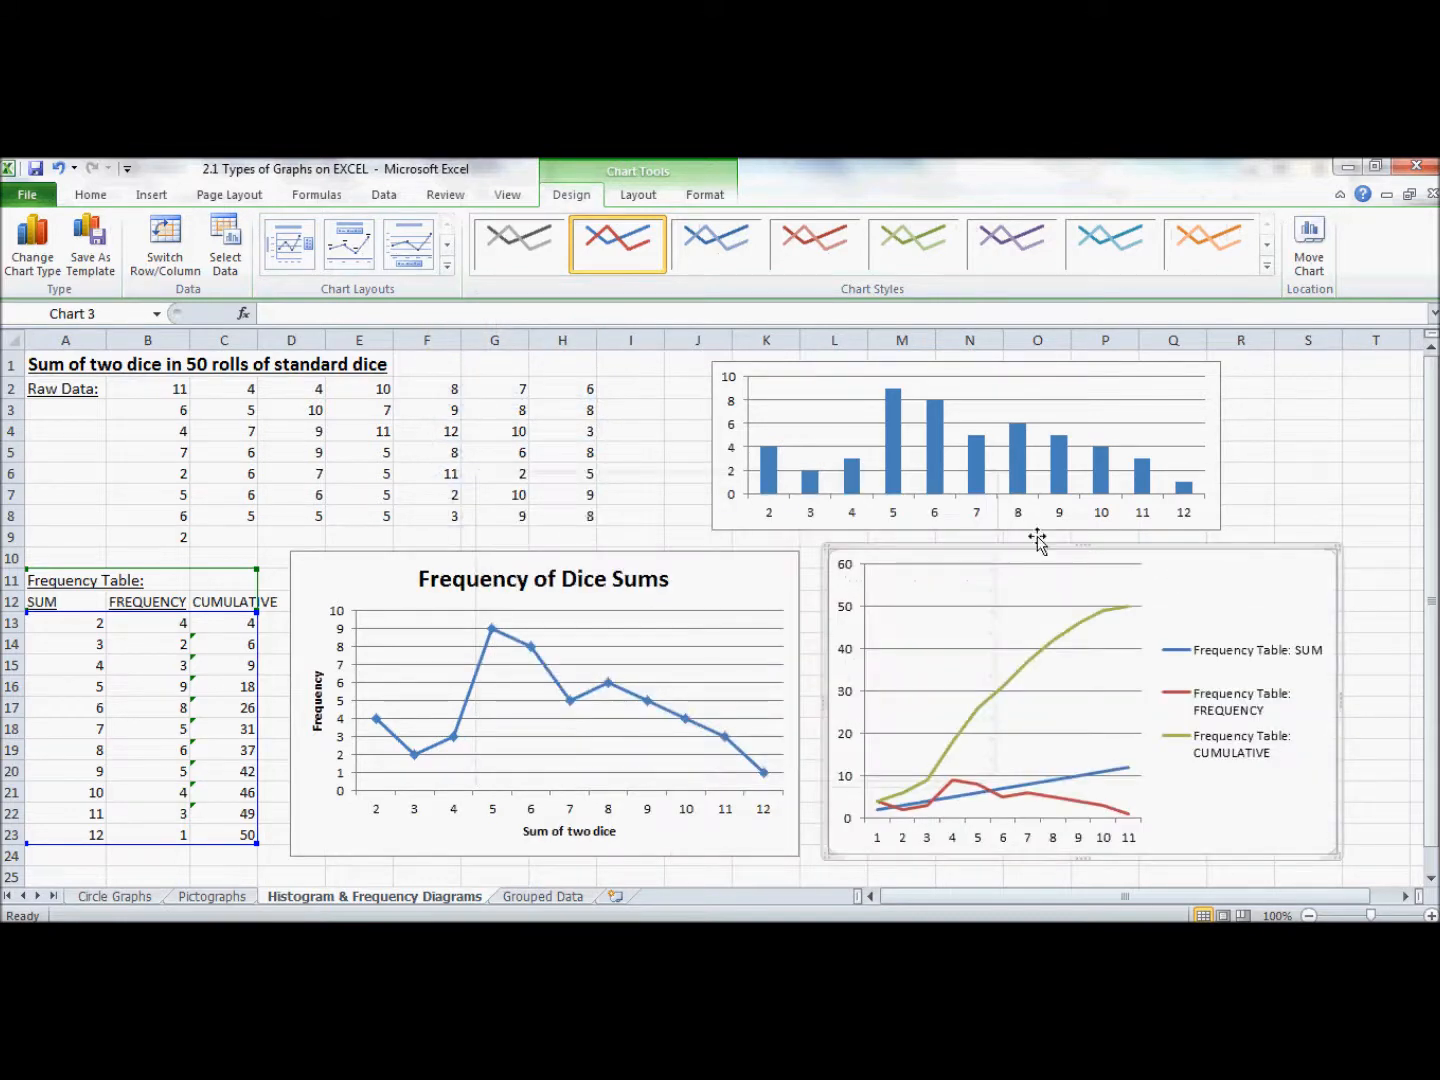
Step: Remove the SUM, FREQUENCY and CUMULATIVE series from the new line chart's data source
click(225, 258)
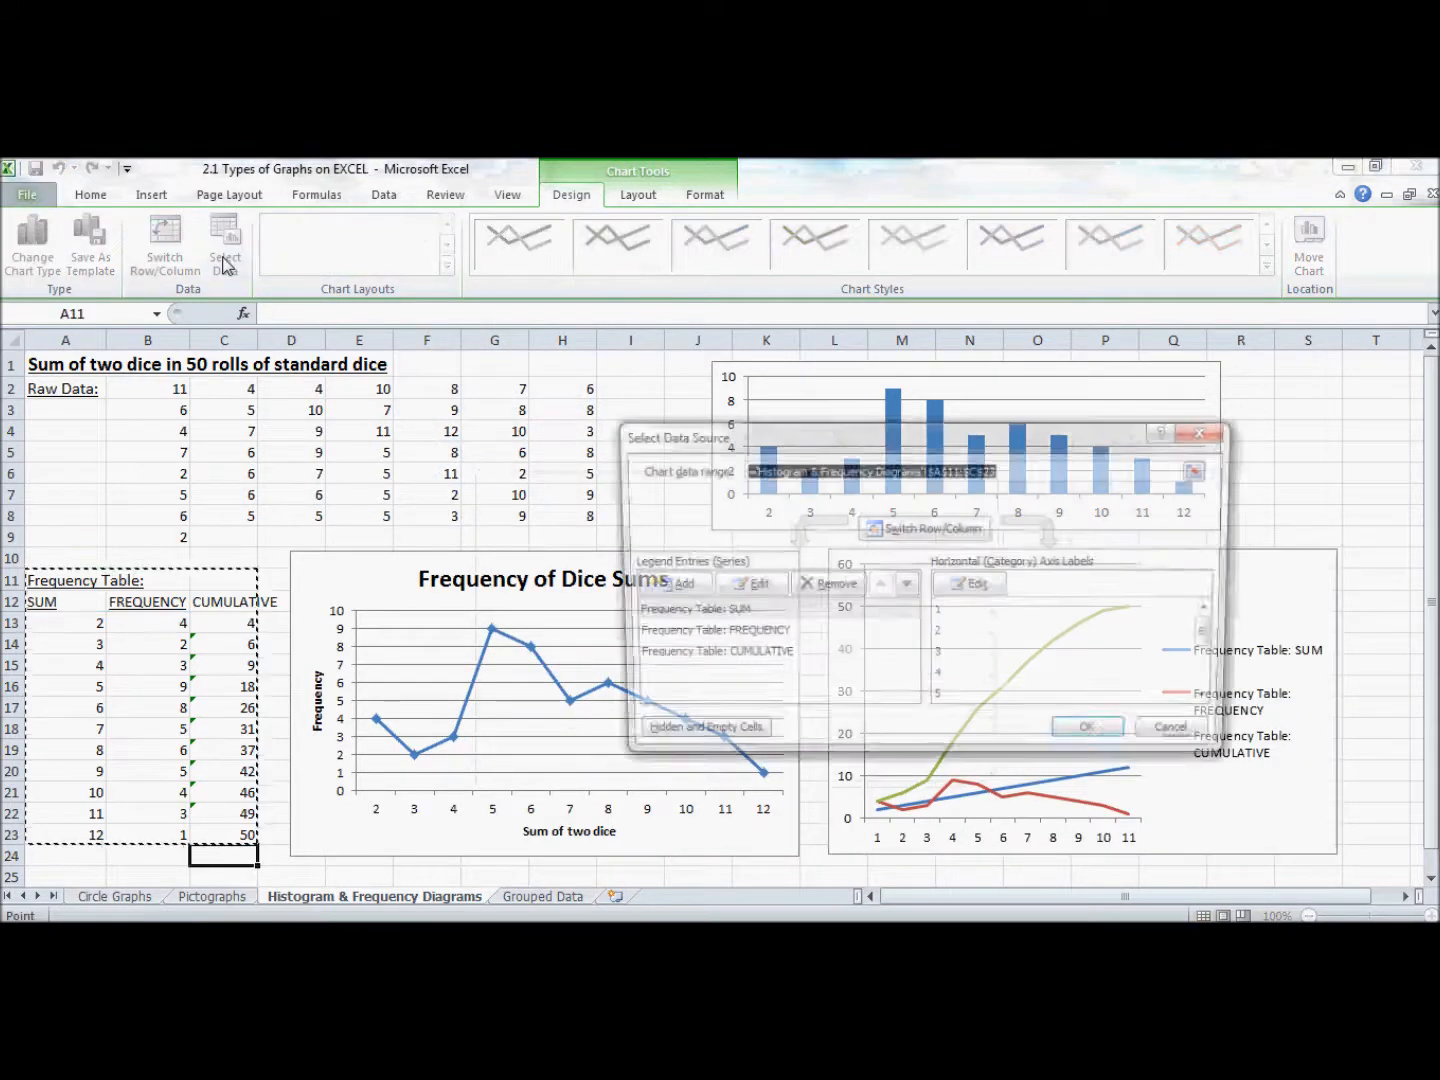
click(814, 590)
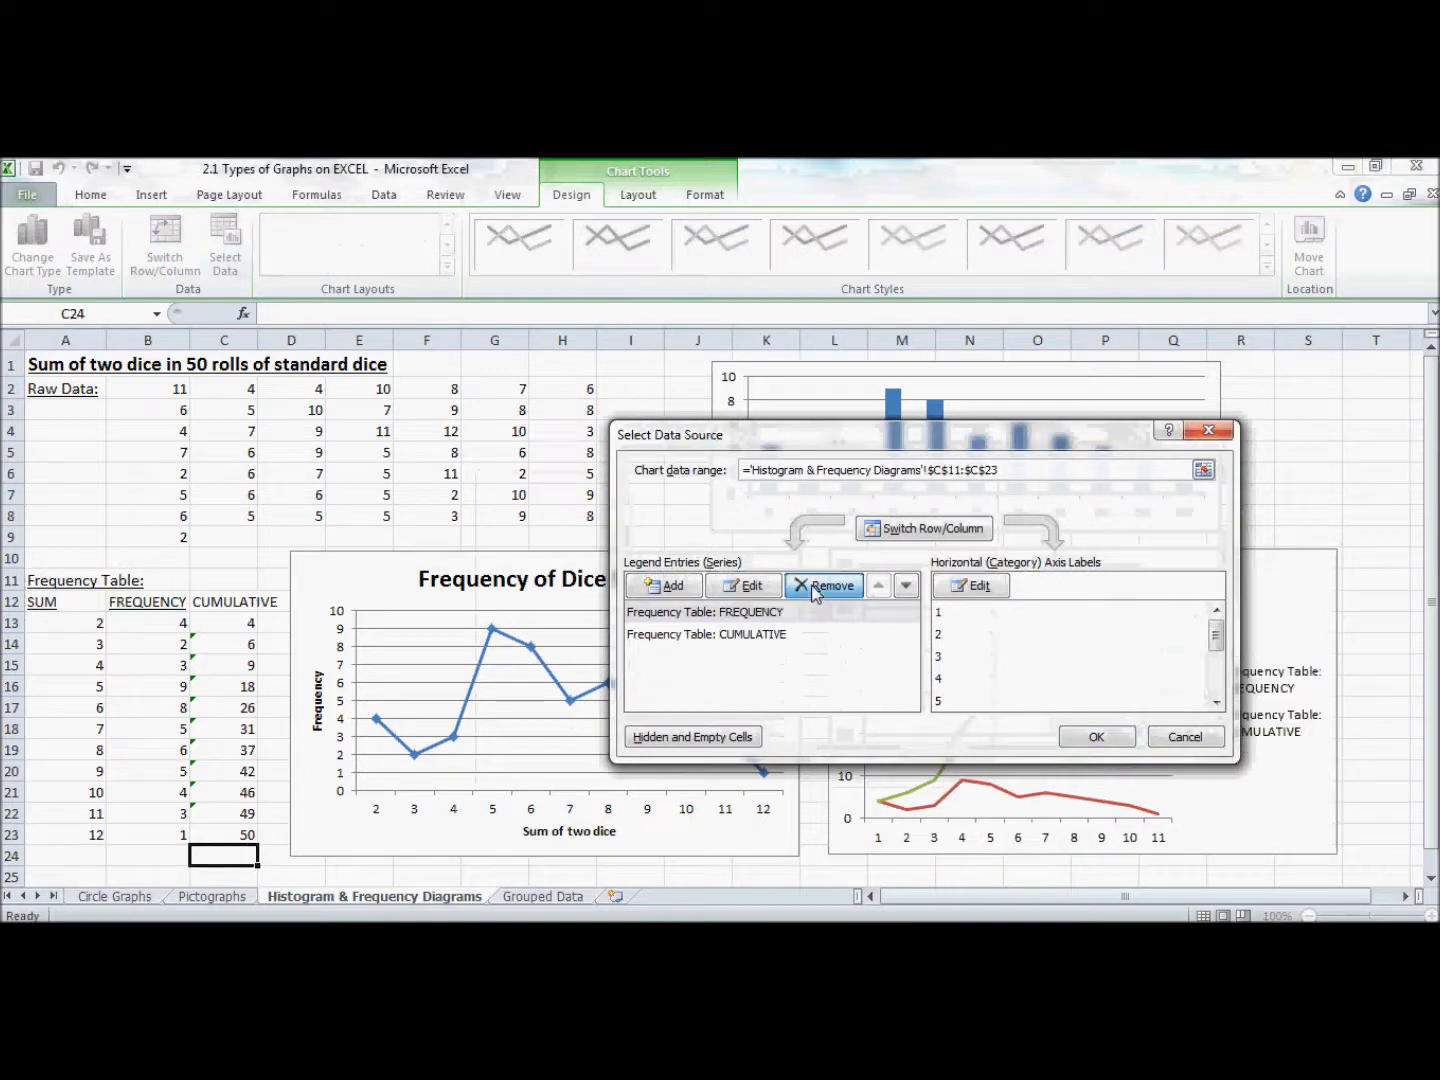
click(814, 590)
click(814, 590)
Step: Add an unnamed data series to the new line chart with the cumulative frequencies in C13:C23 as its values
click(665, 587)
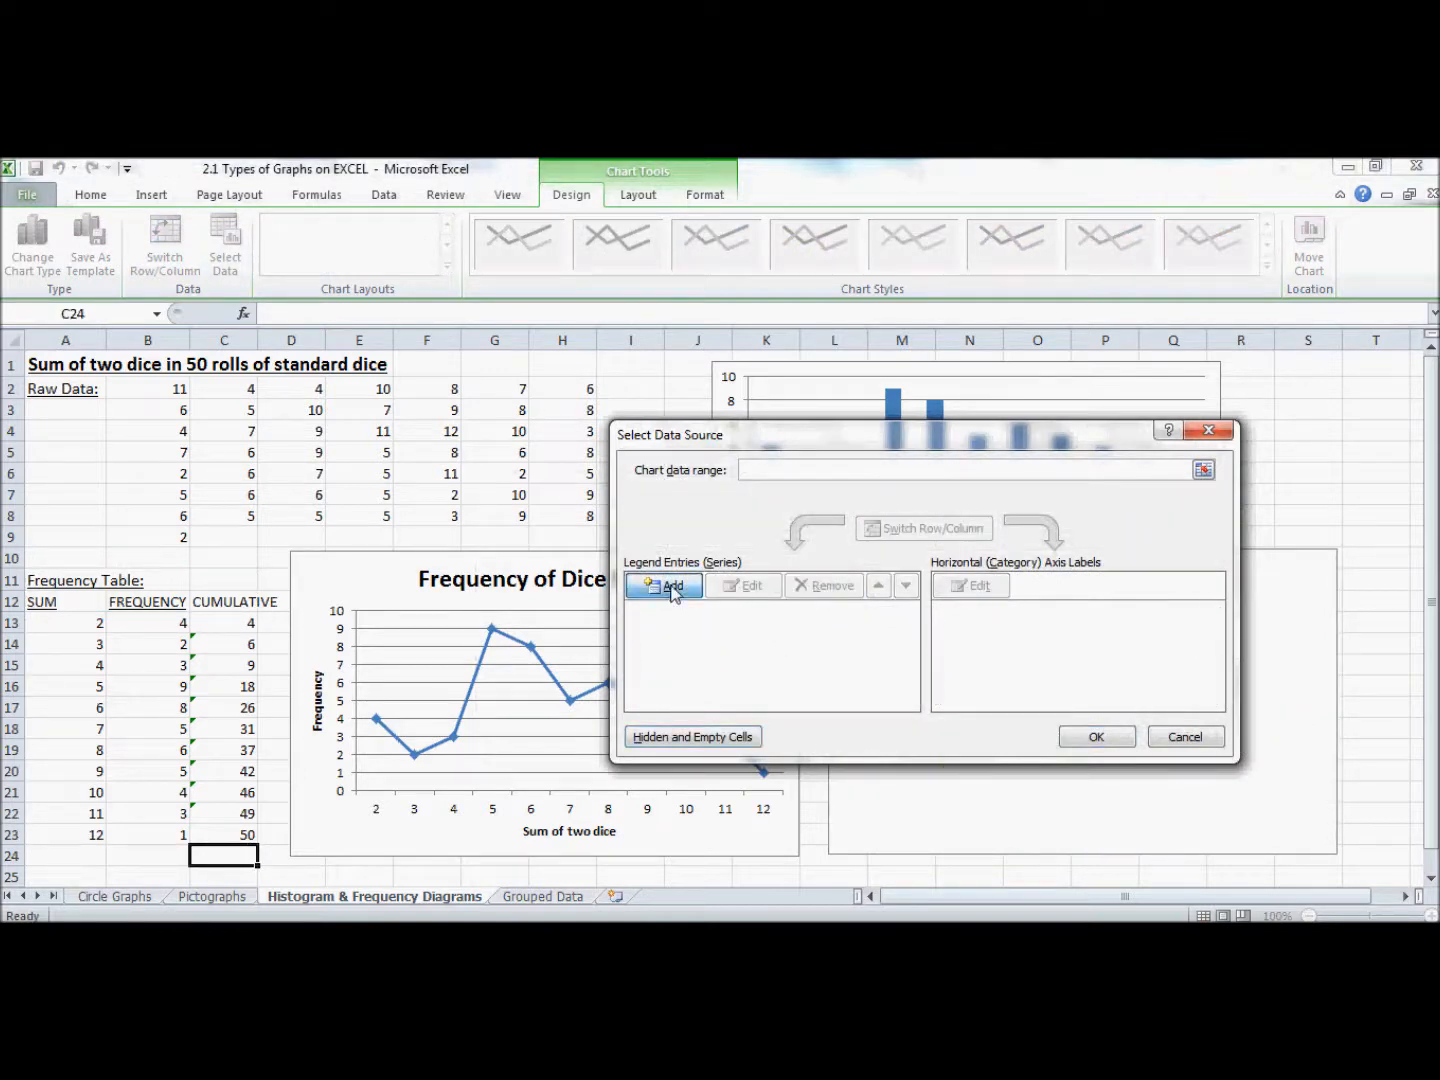
click(963, 620)
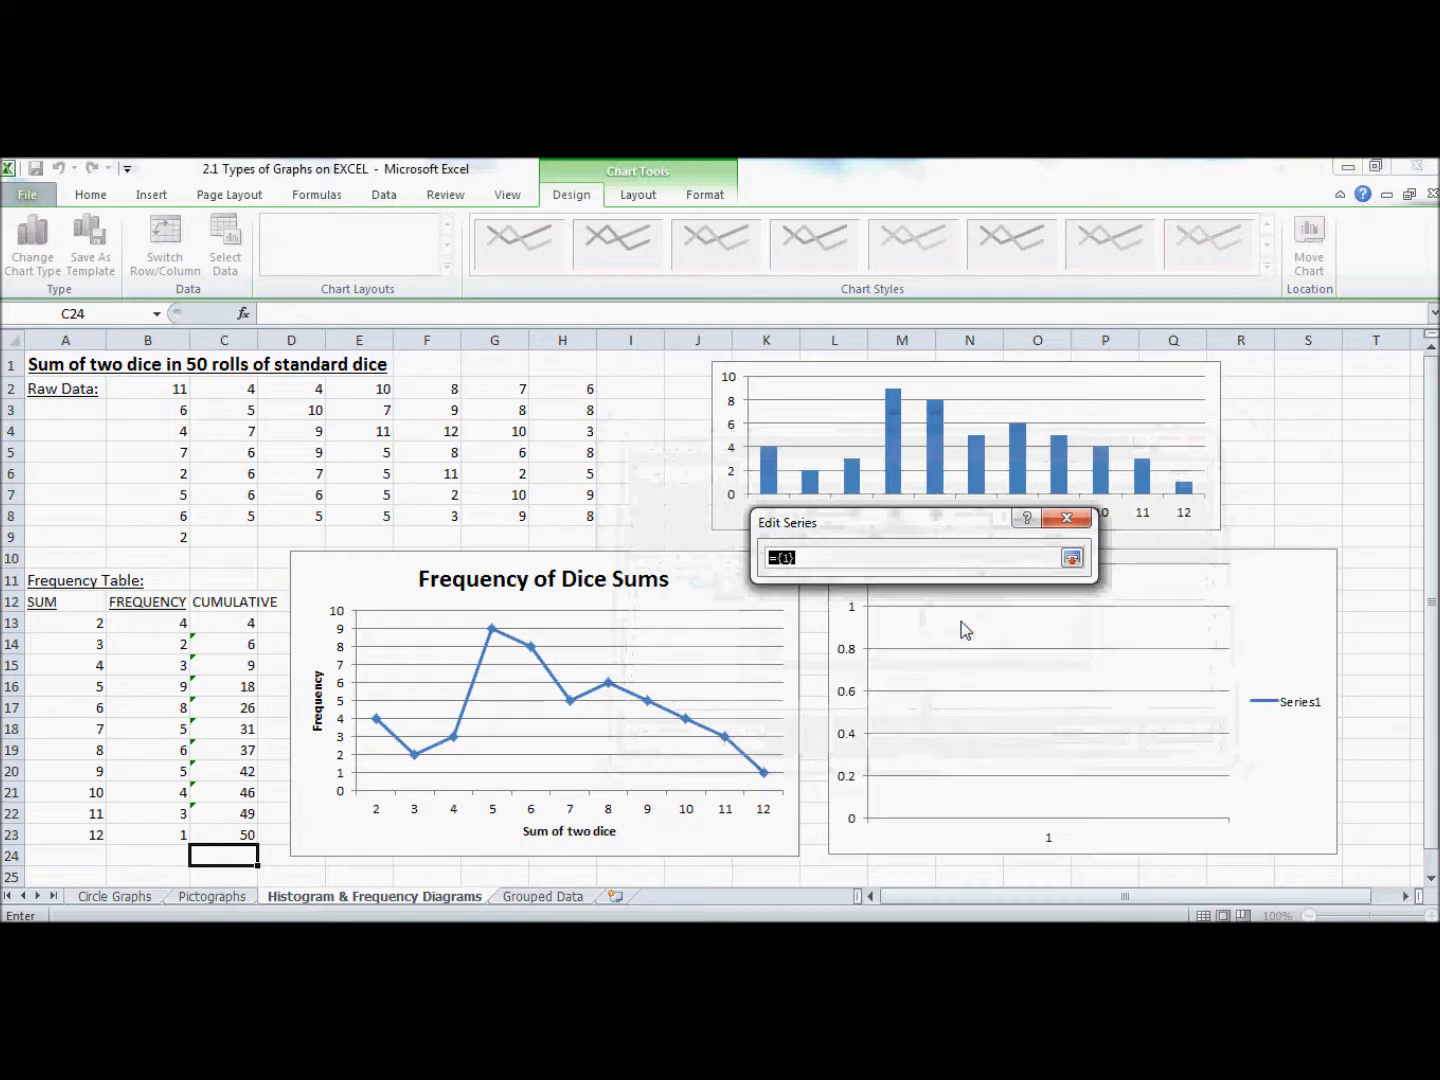
drag(233, 628, 240, 830)
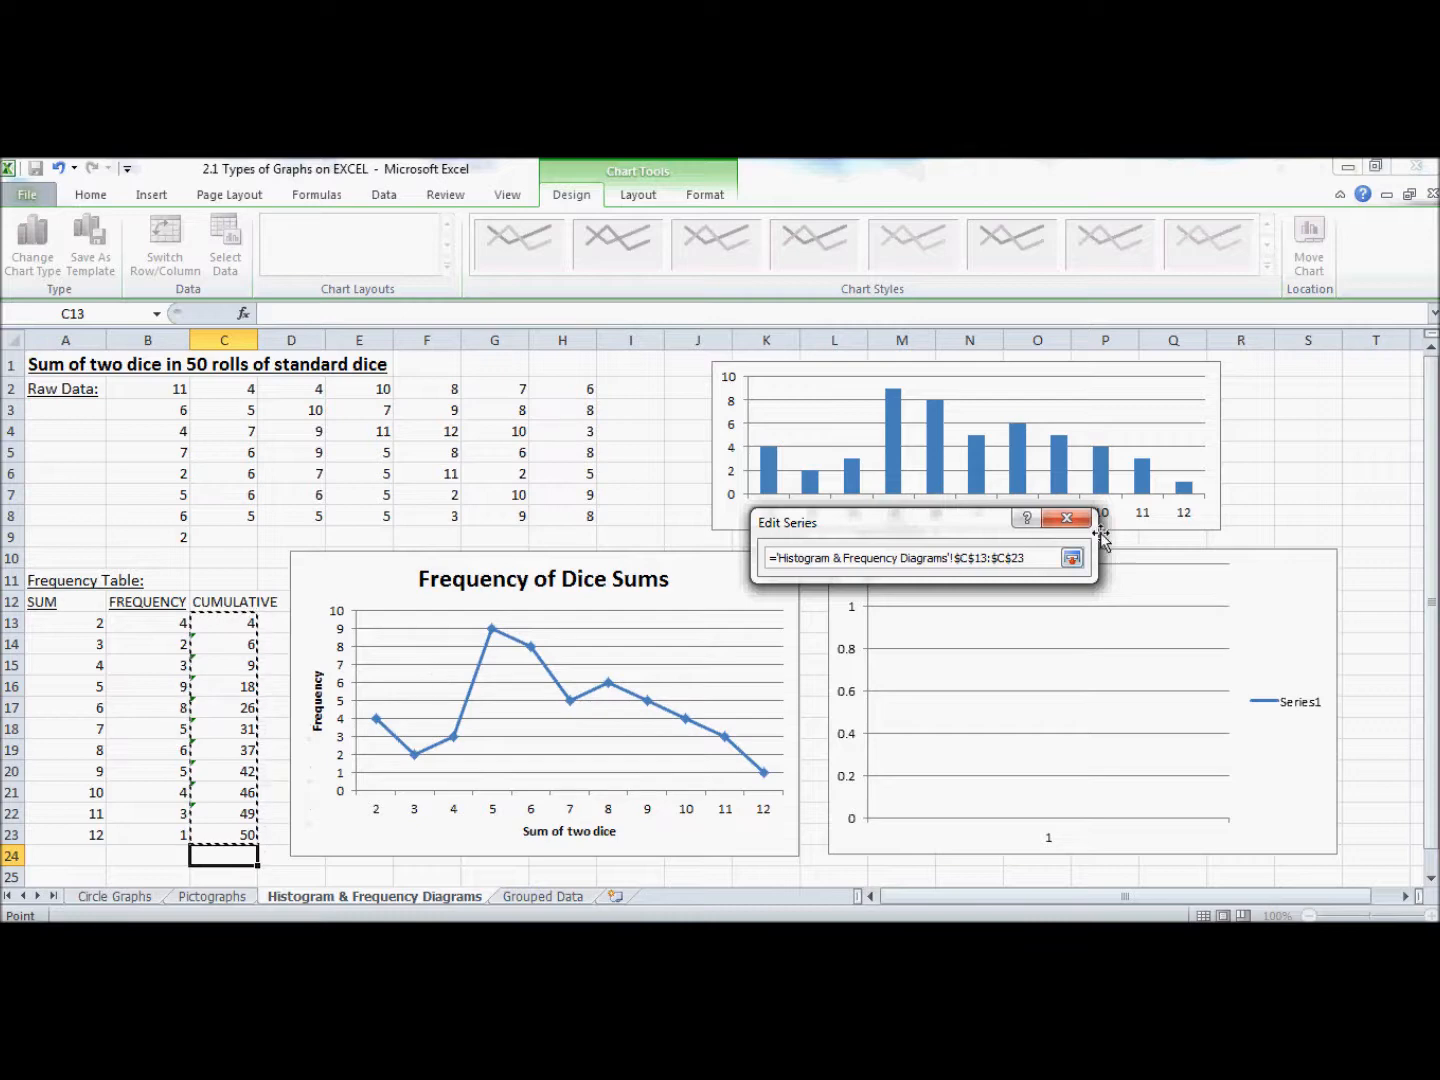
click(1073, 559)
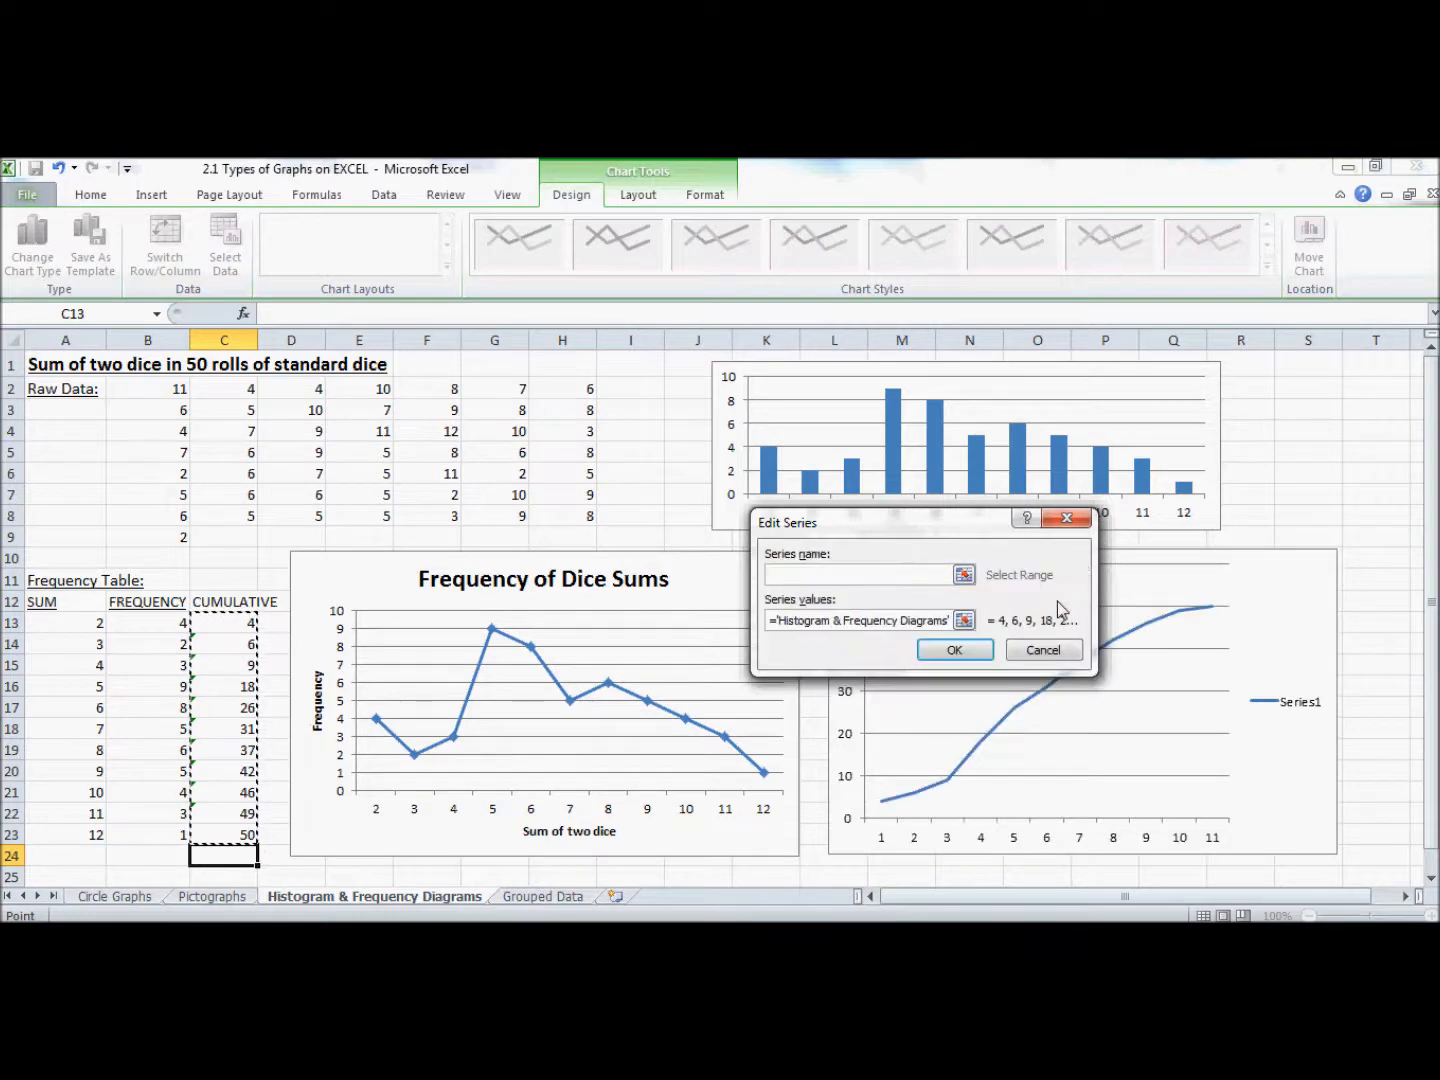
click(963, 650)
Step: Use the sums in A13:A23 as the cumulative line chart's horizontal axis labels and delete its legend
click(978, 590)
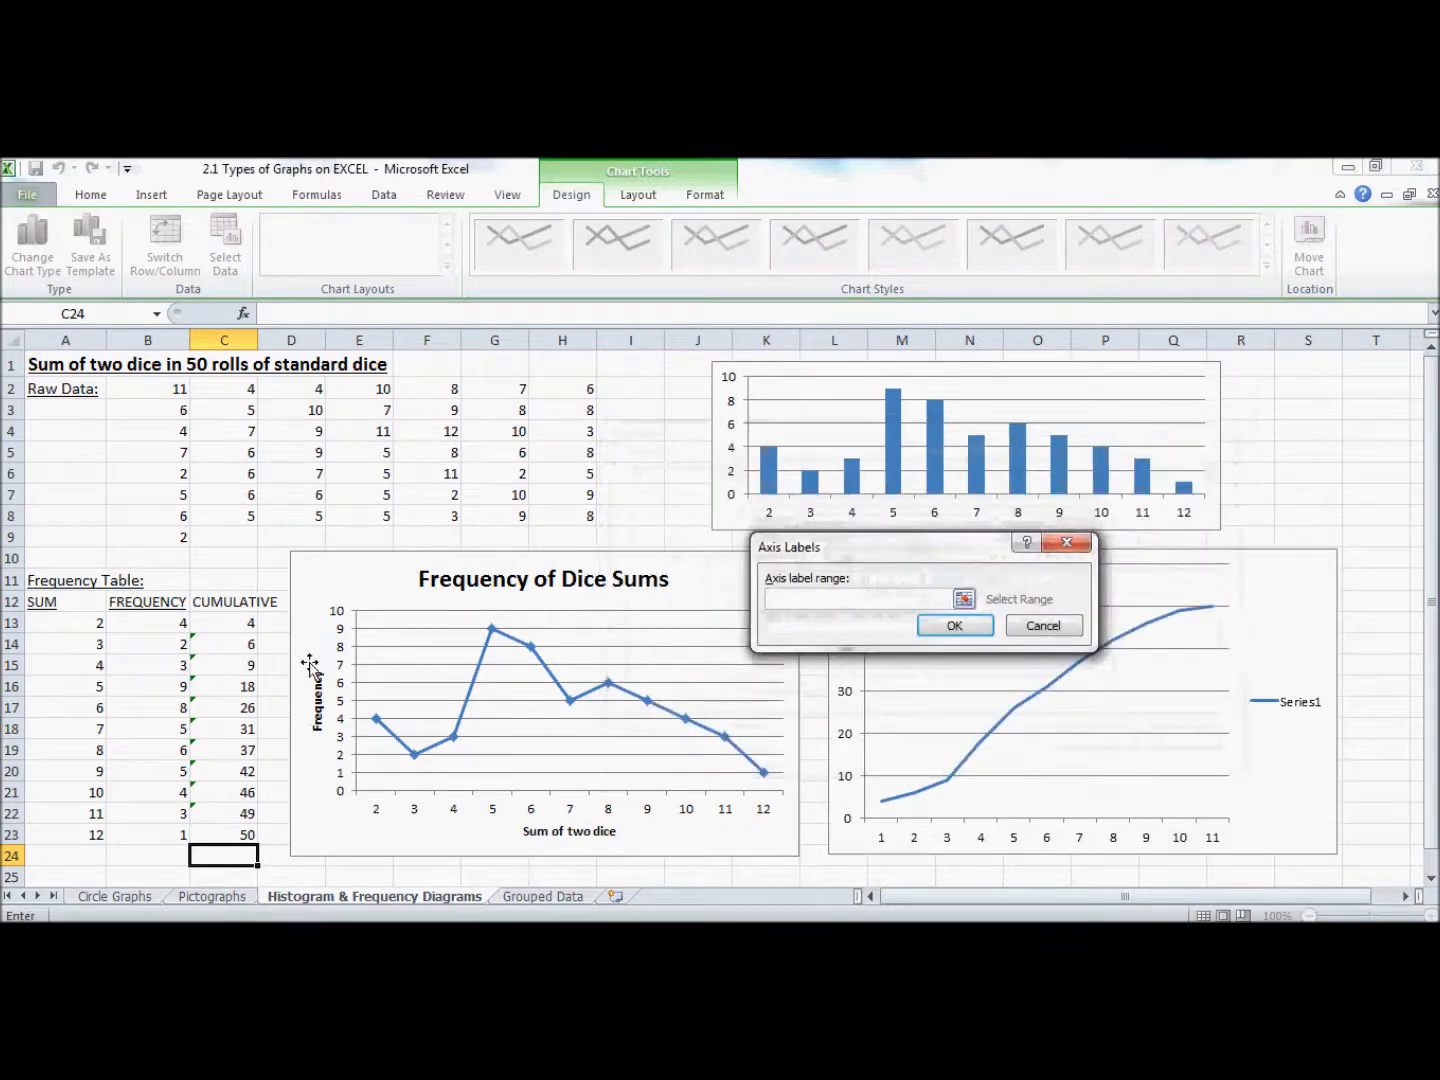
drag(66, 629, 80, 832)
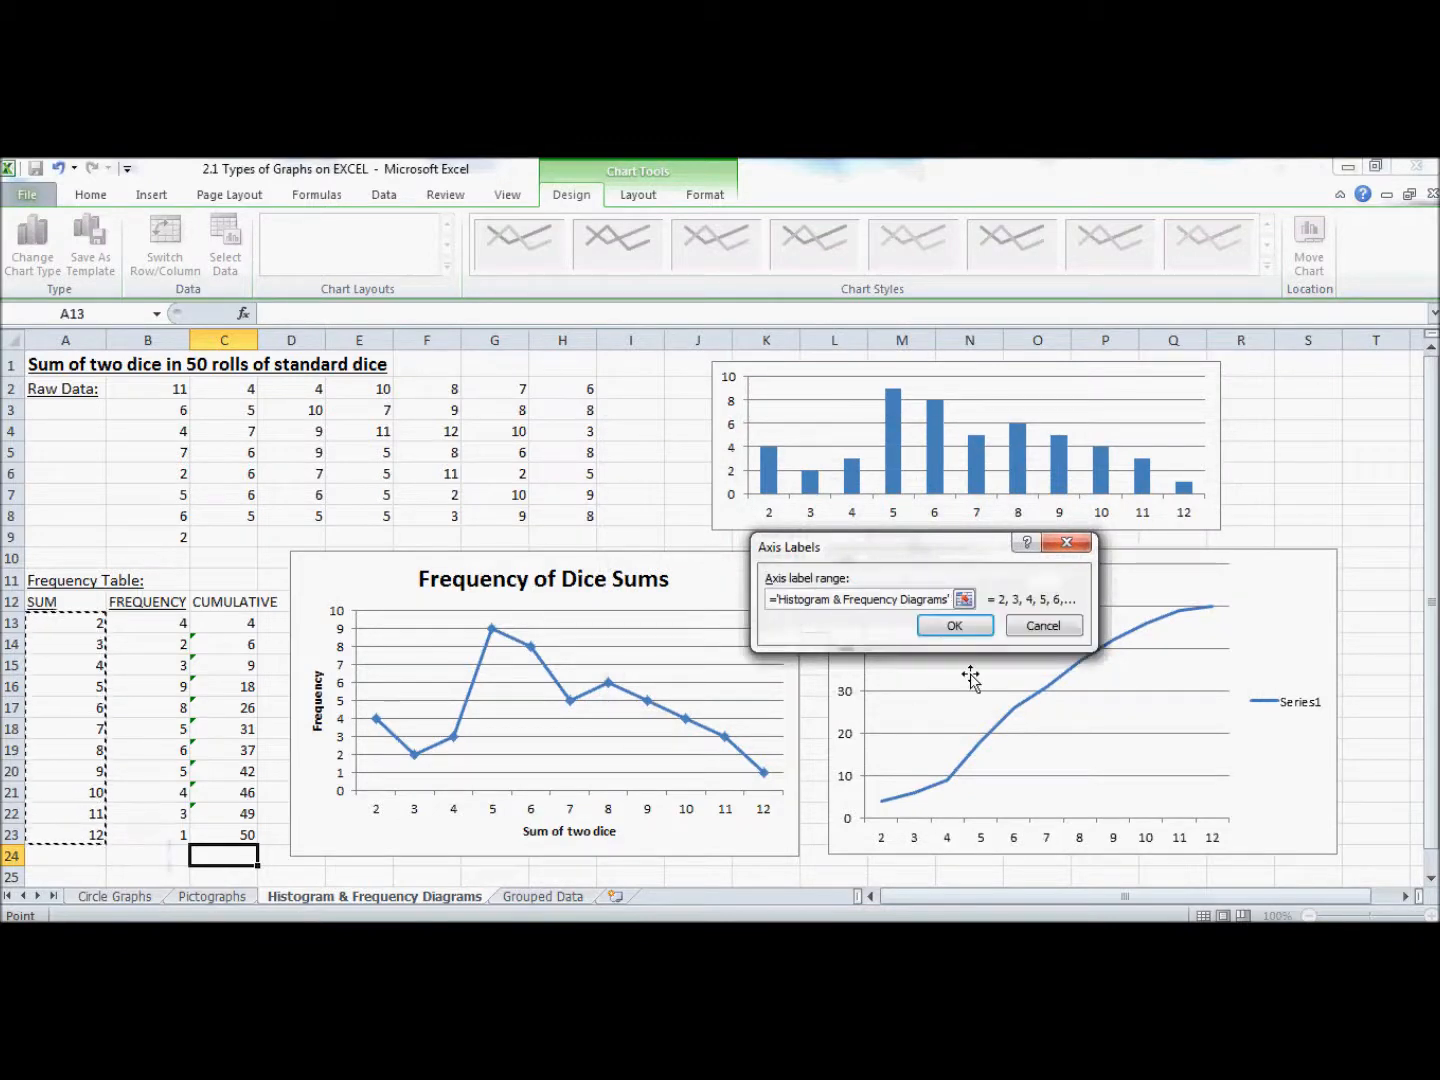
click(942, 626)
click(1092, 738)
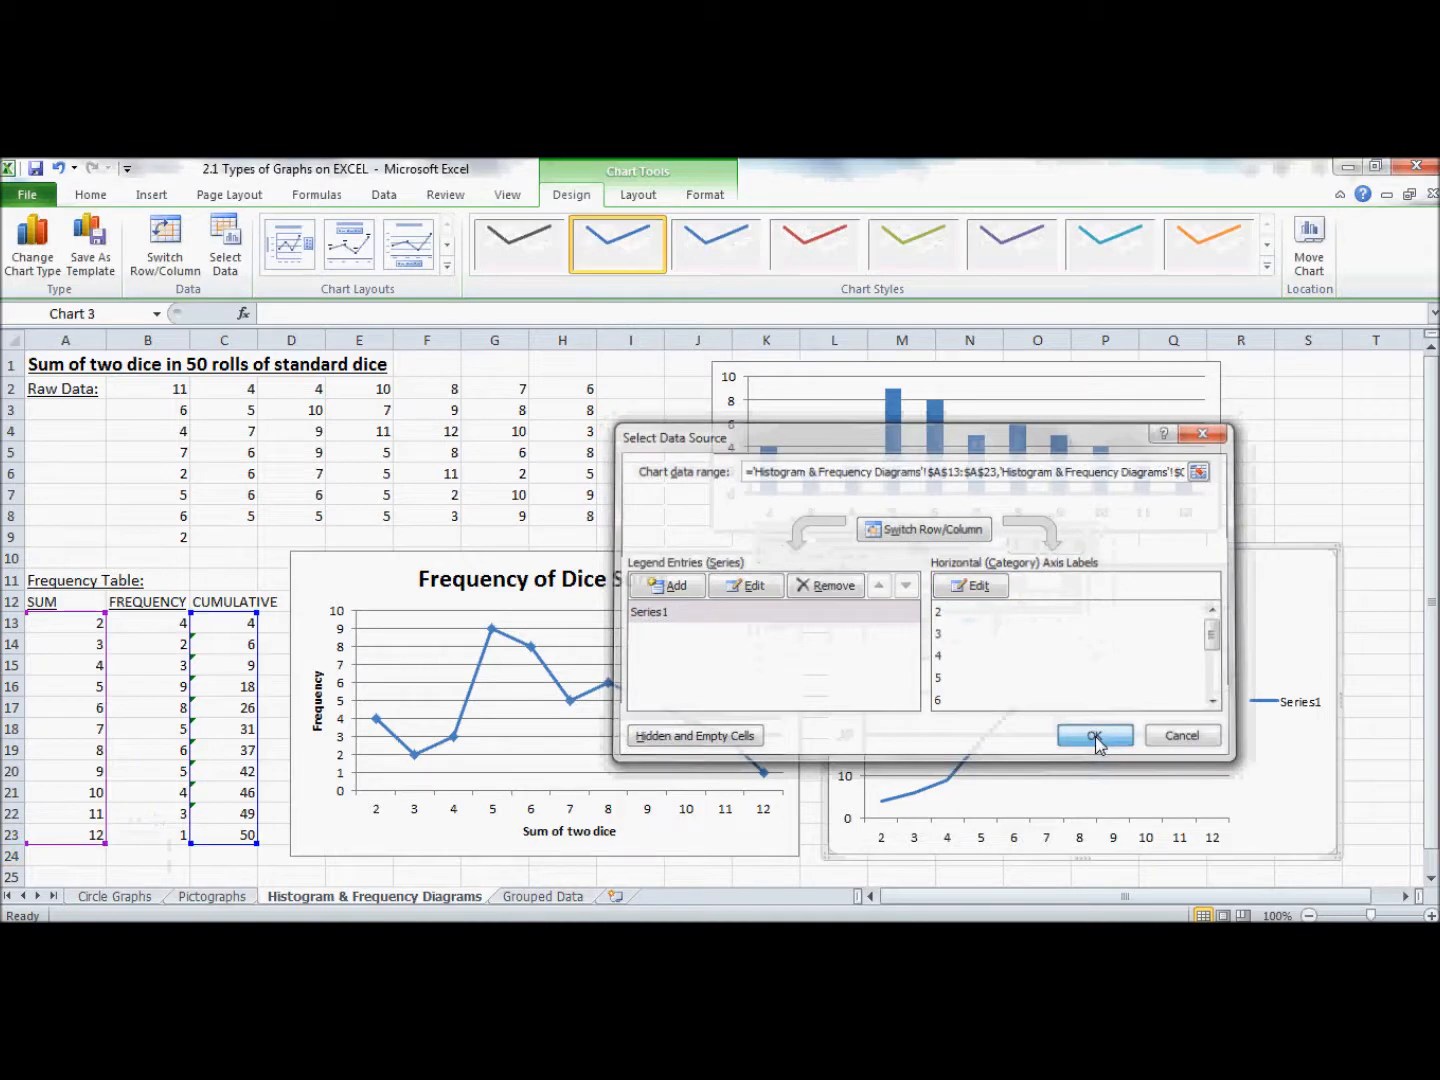
click(1286, 705)
key(Delete)
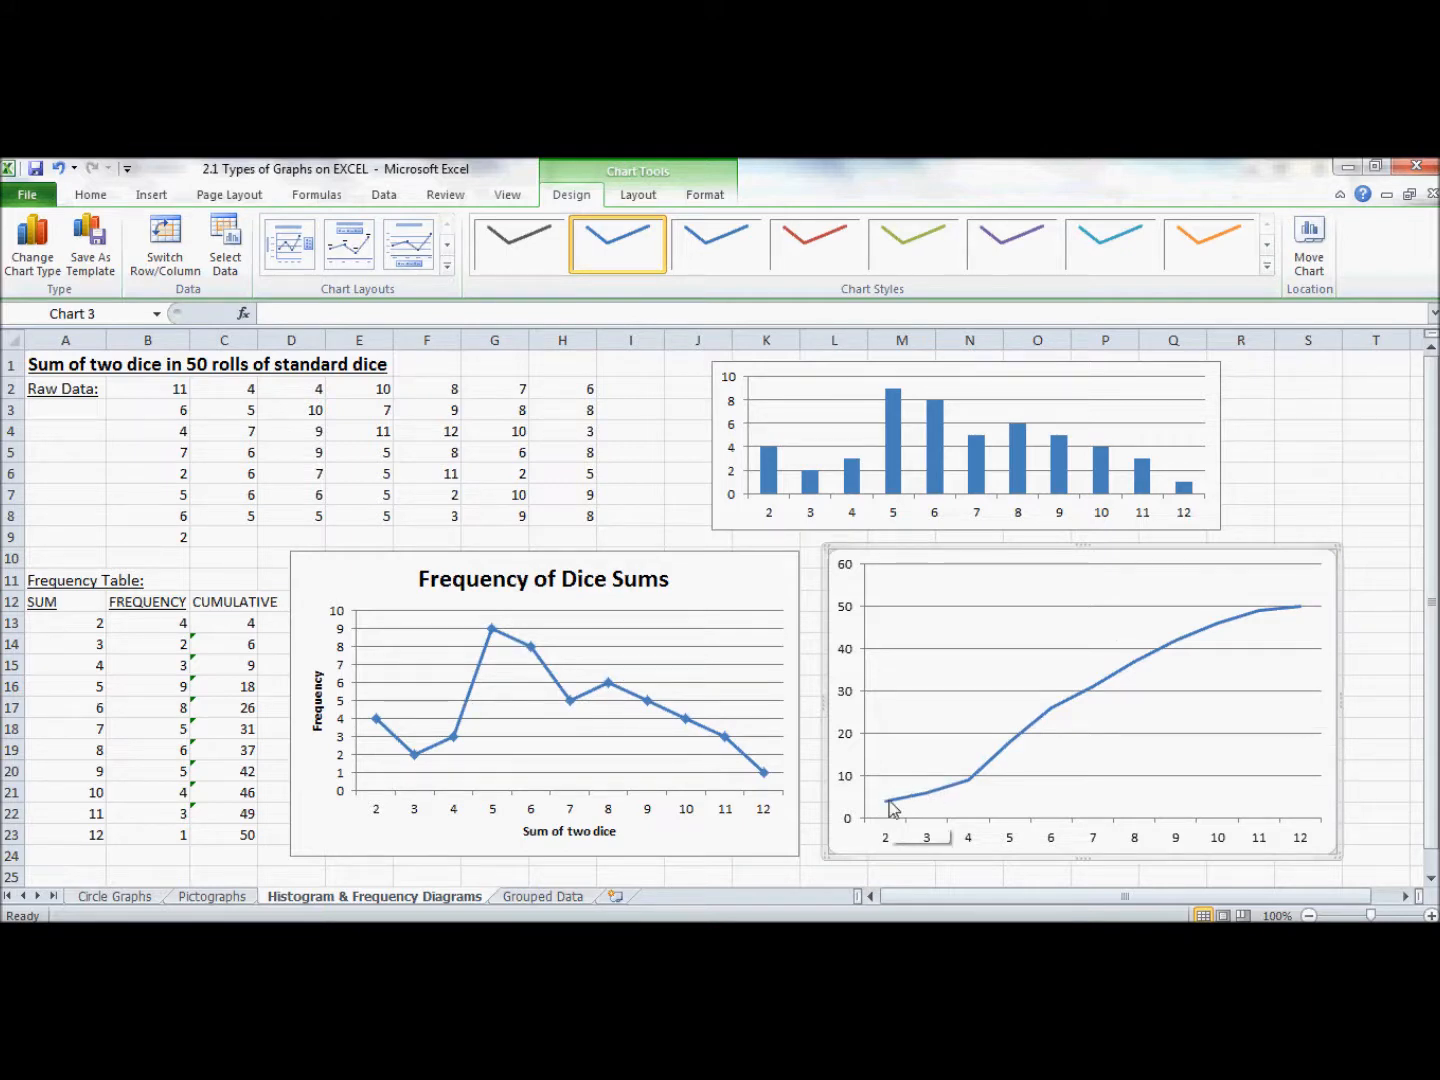
Step: Give the cumulative line chart's data series automatic markers at its points
mouse_move(970, 787)
mouse_move(1131, 672)
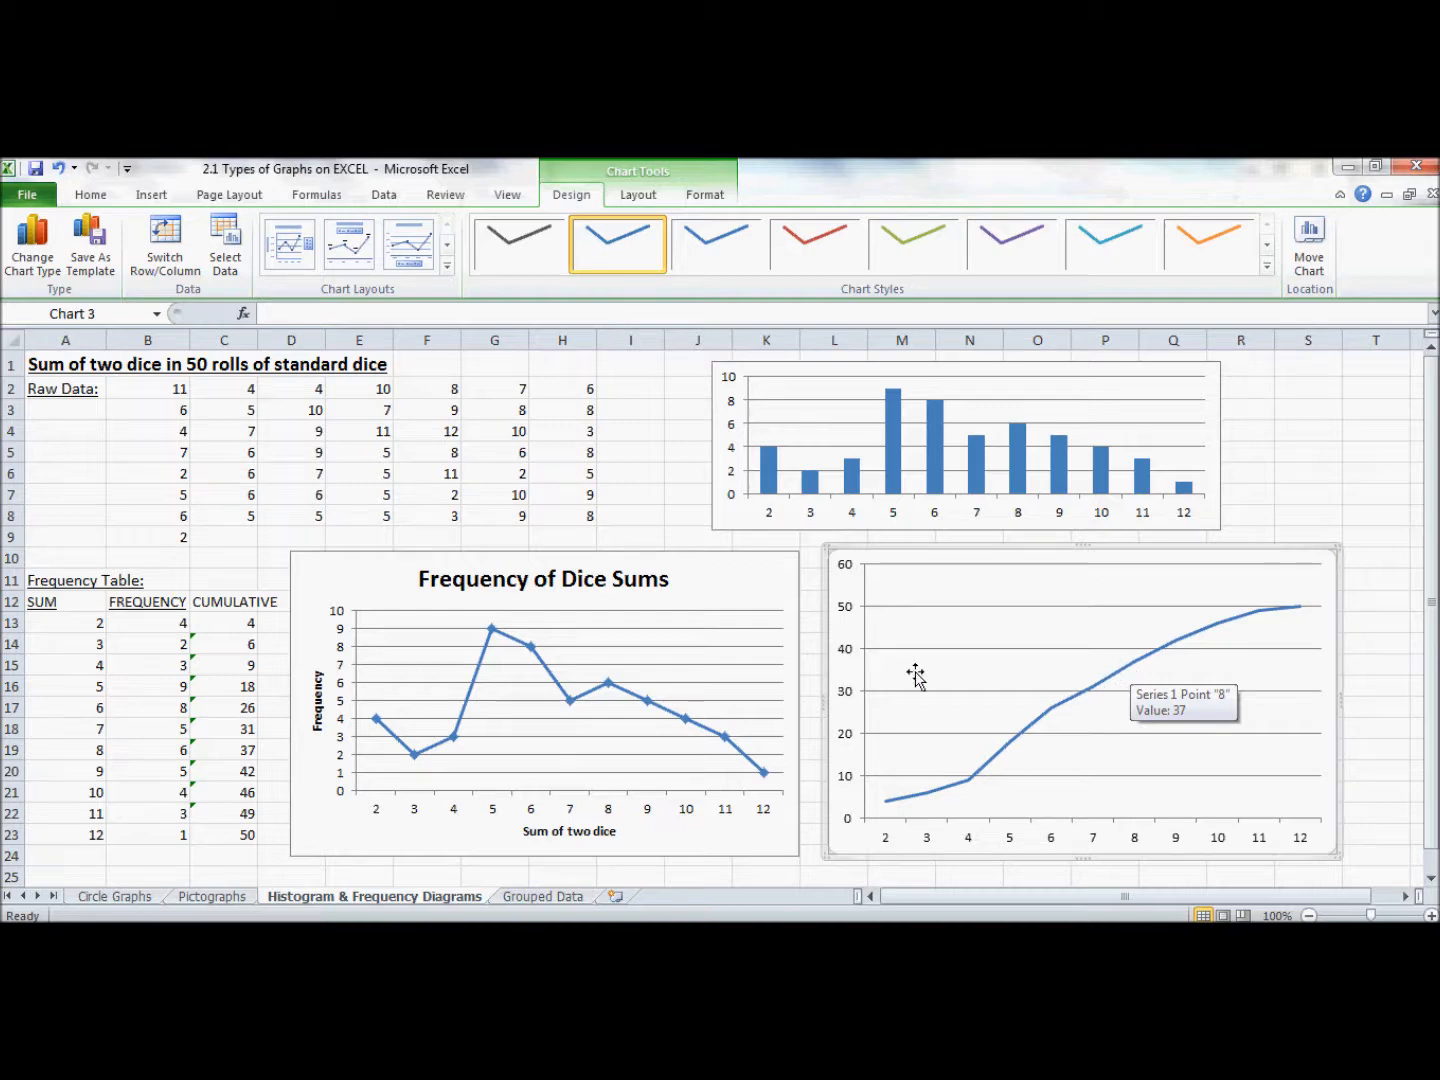
right_click(1129, 675)
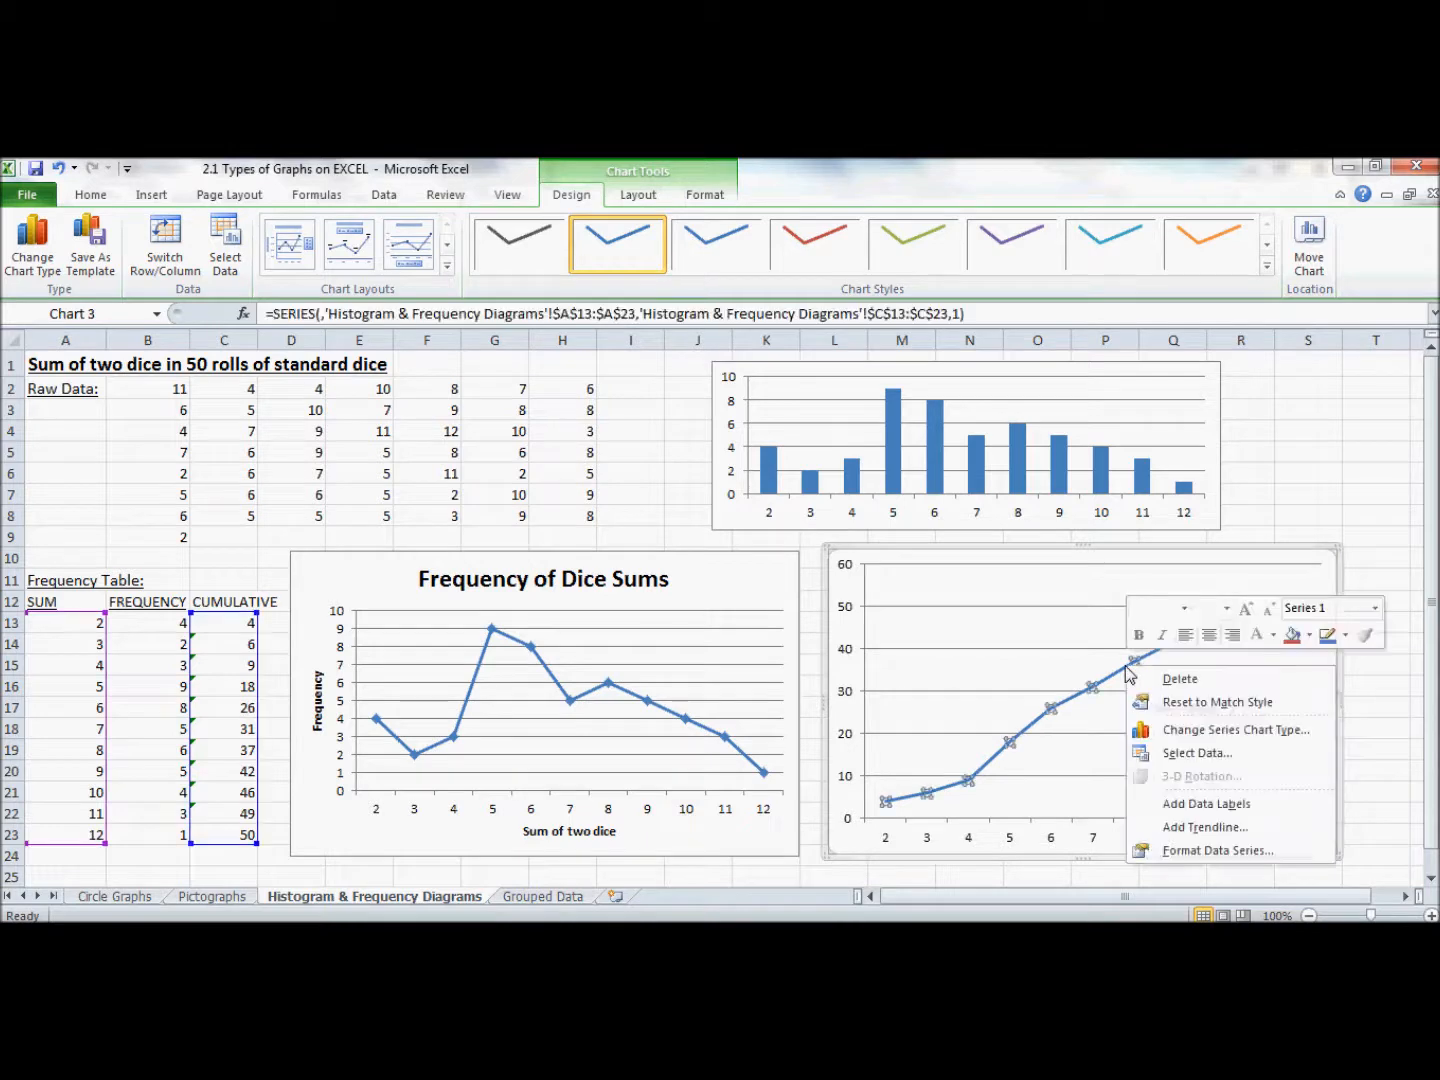
click(1198, 851)
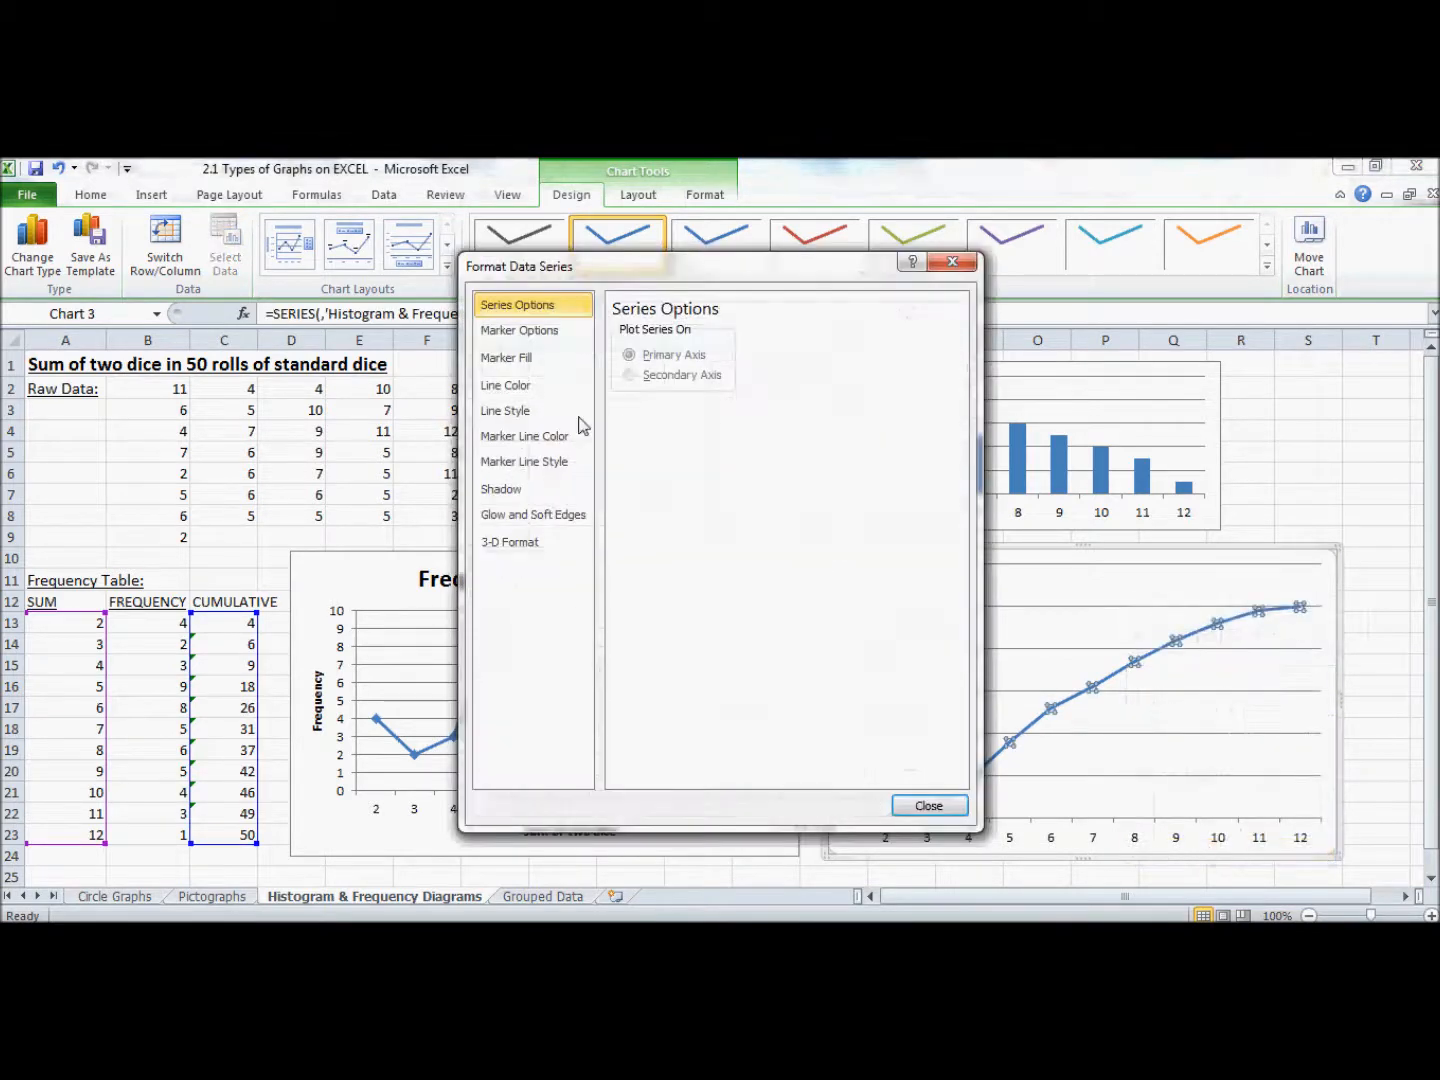
click(513, 333)
click(629, 354)
click(938, 808)
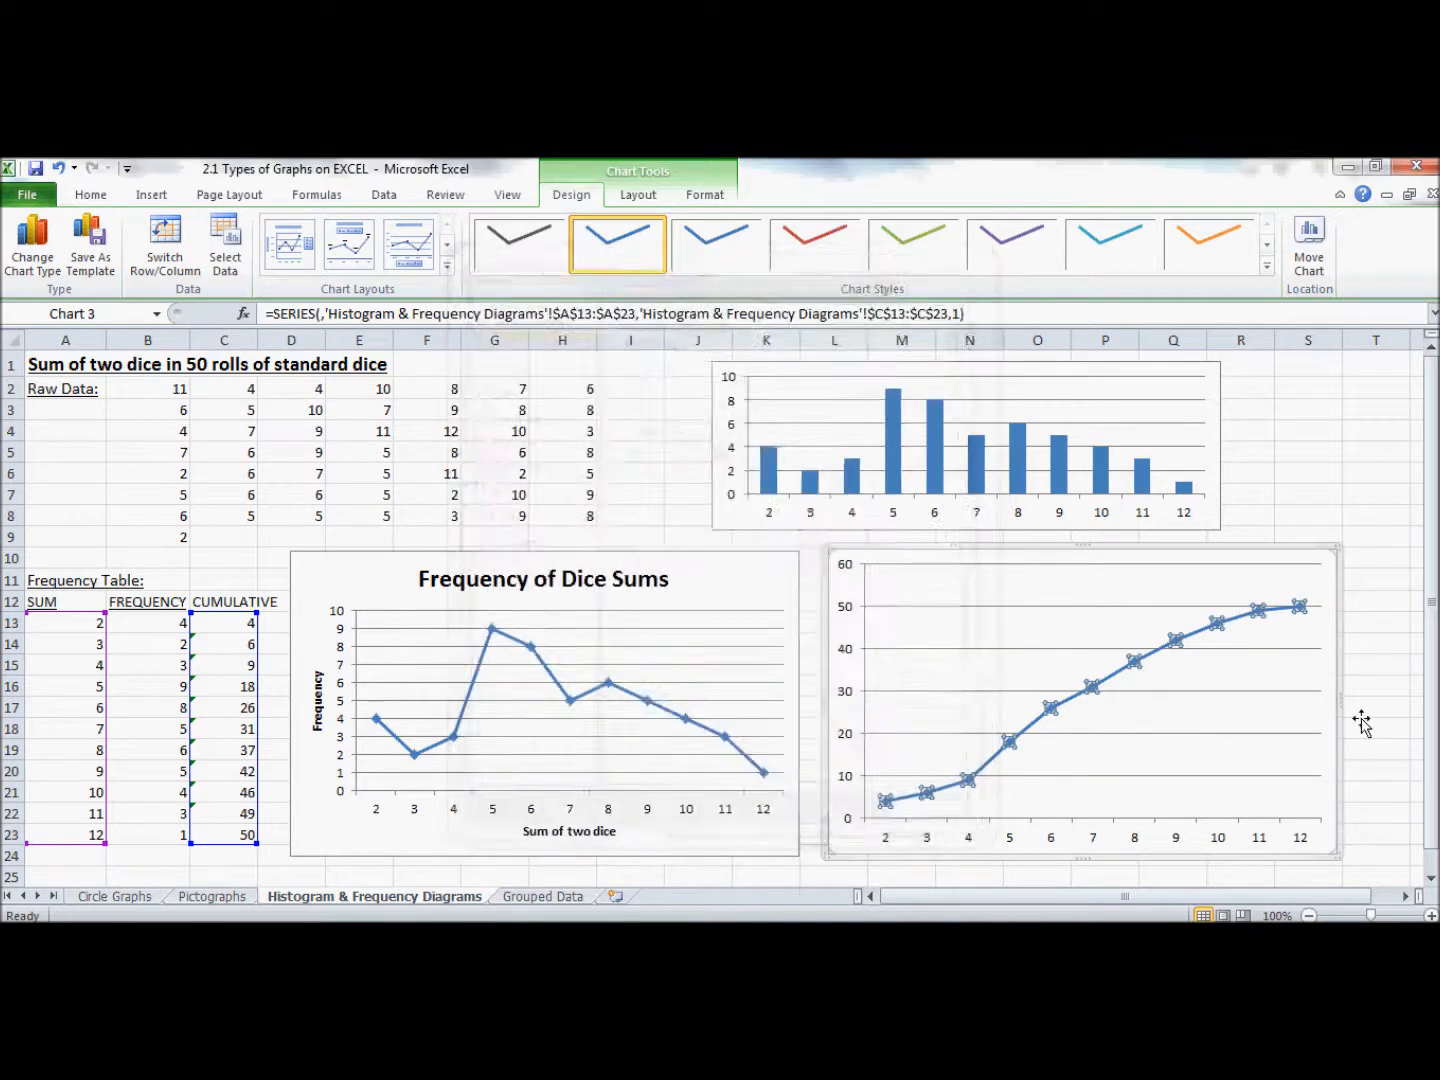
click(1364, 706)
Step: Add a title above the cumulative line chart reading "Cumulative Frequency of Dice Sums"
mouse_move(1177, 644)
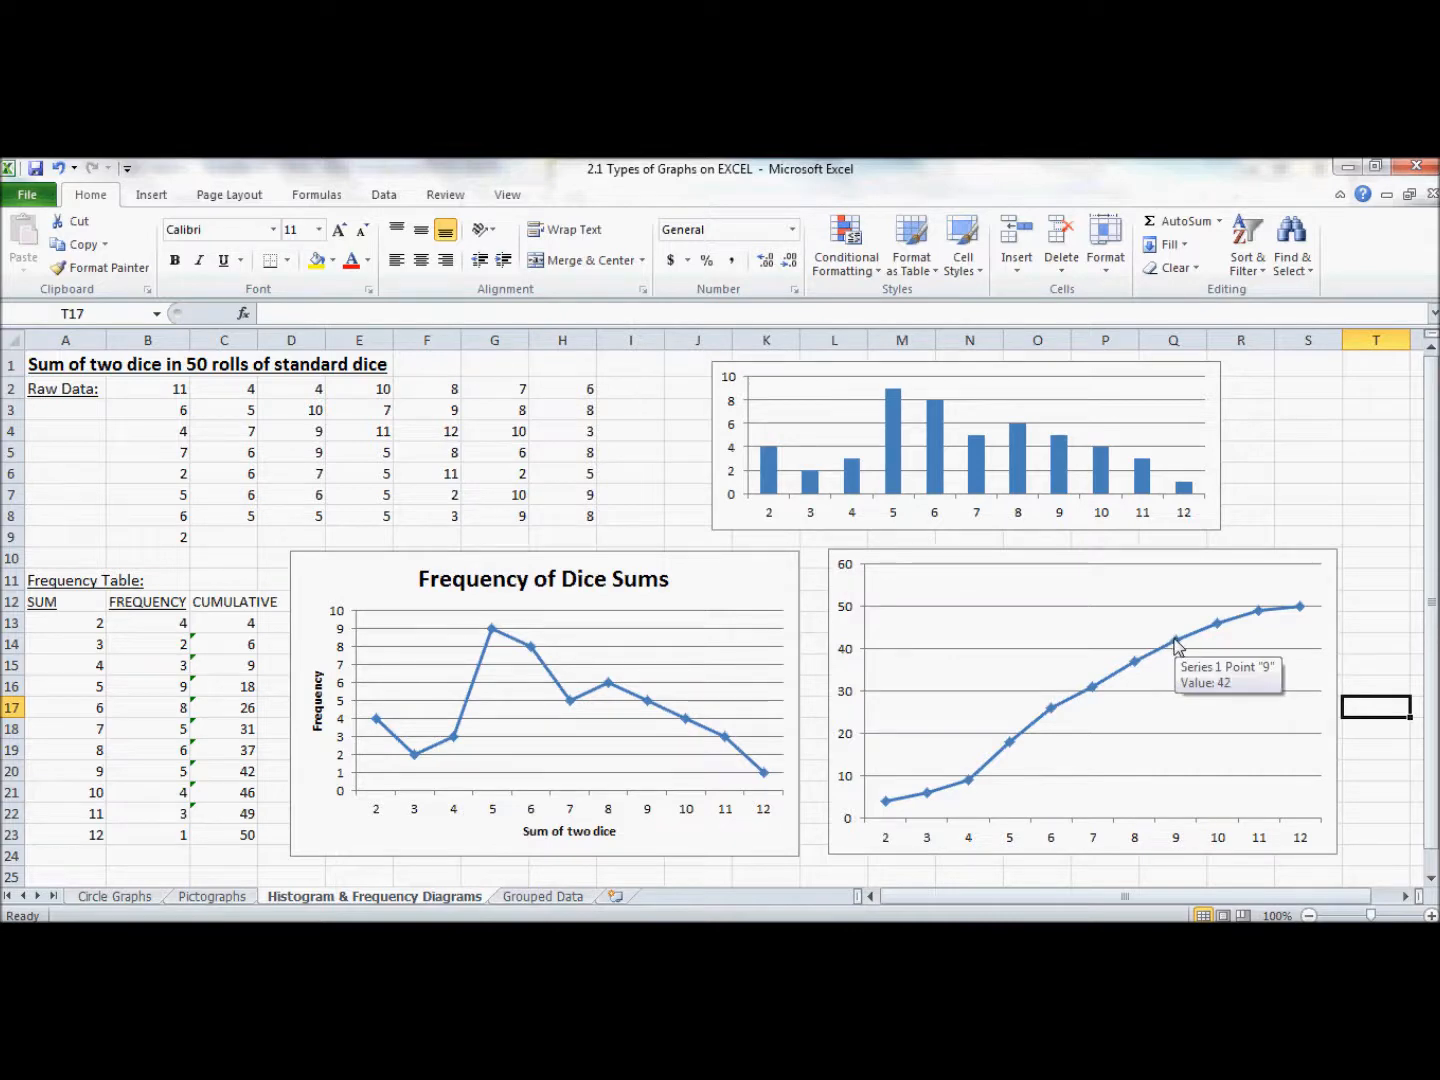
click(1177, 644)
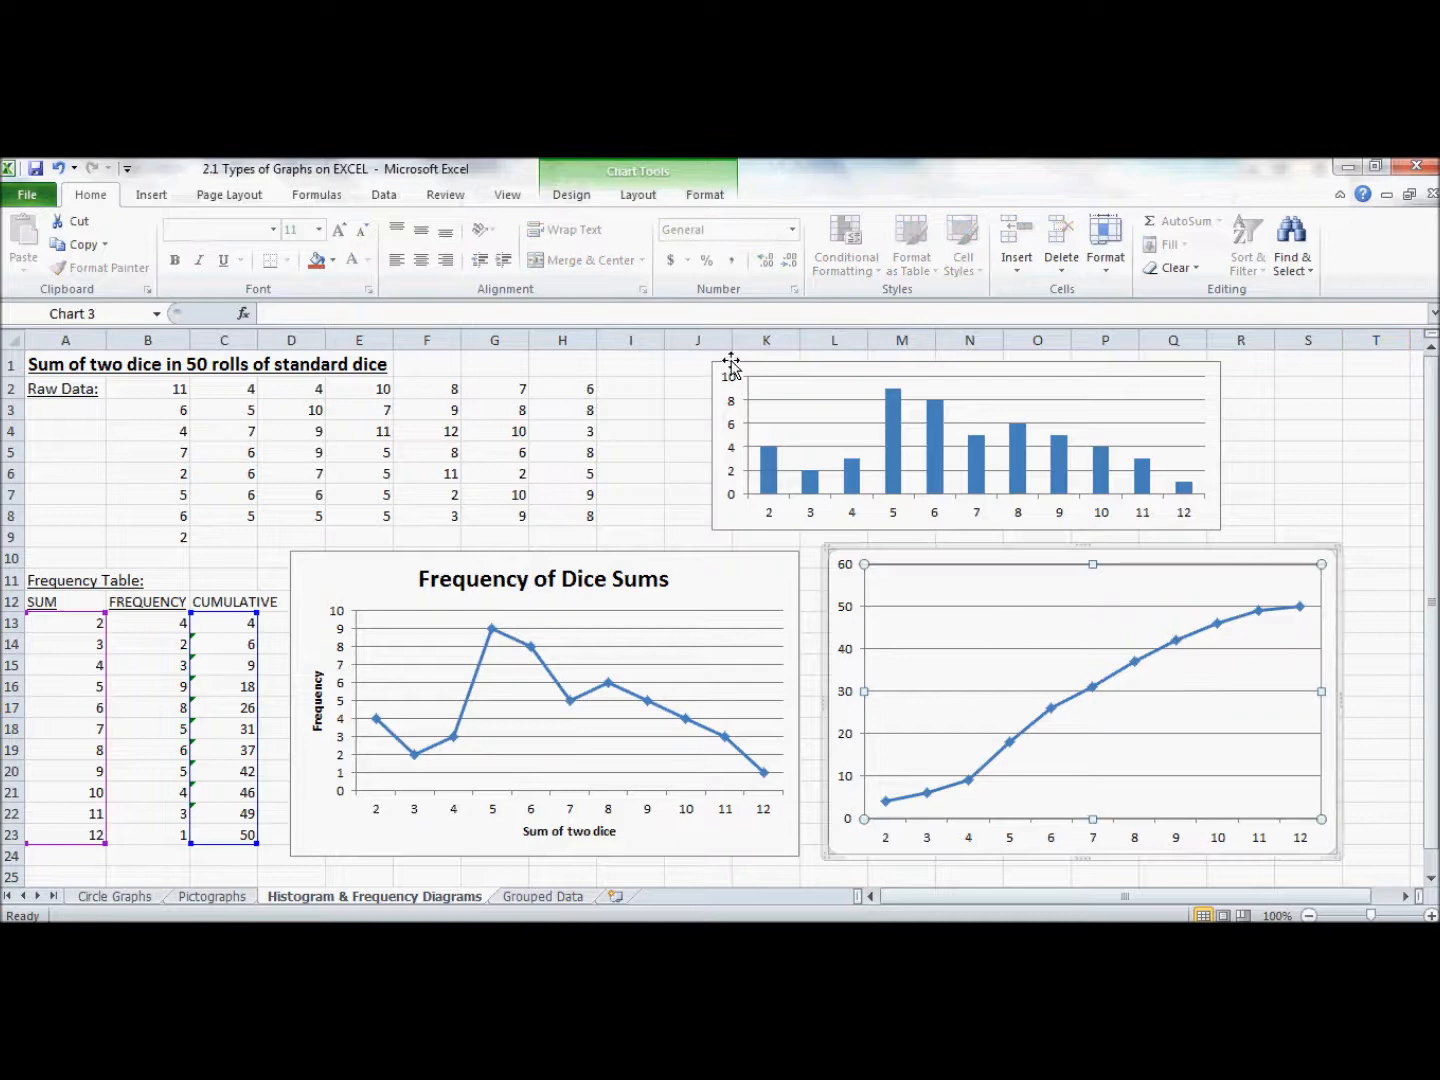
click(634, 196)
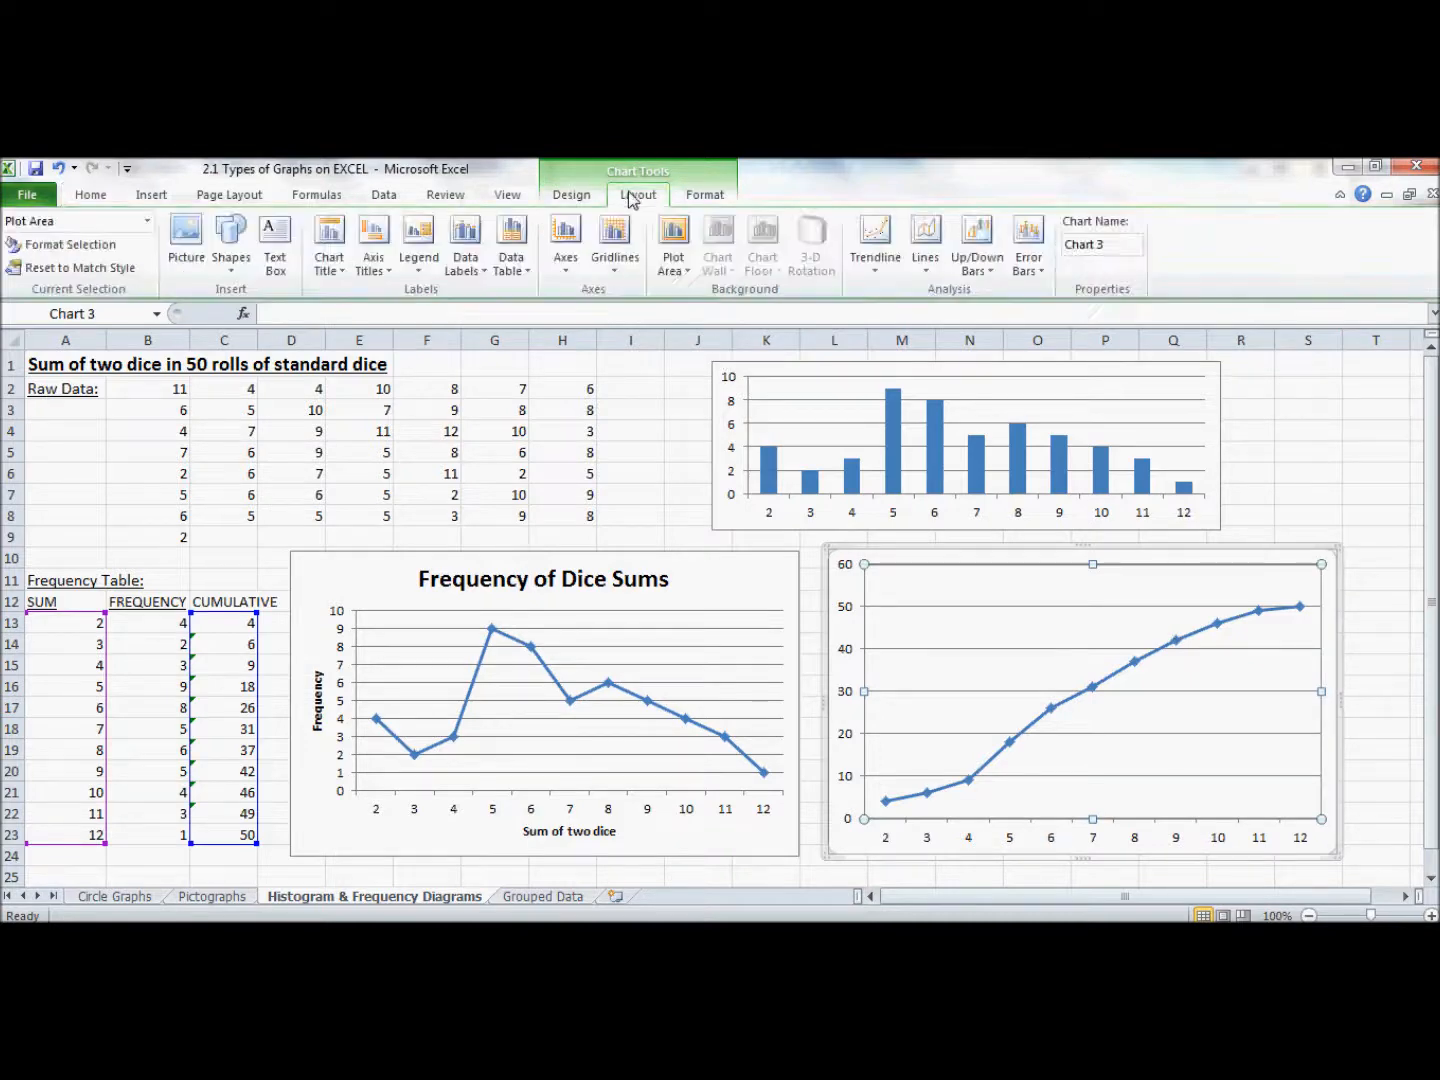
click(329, 245)
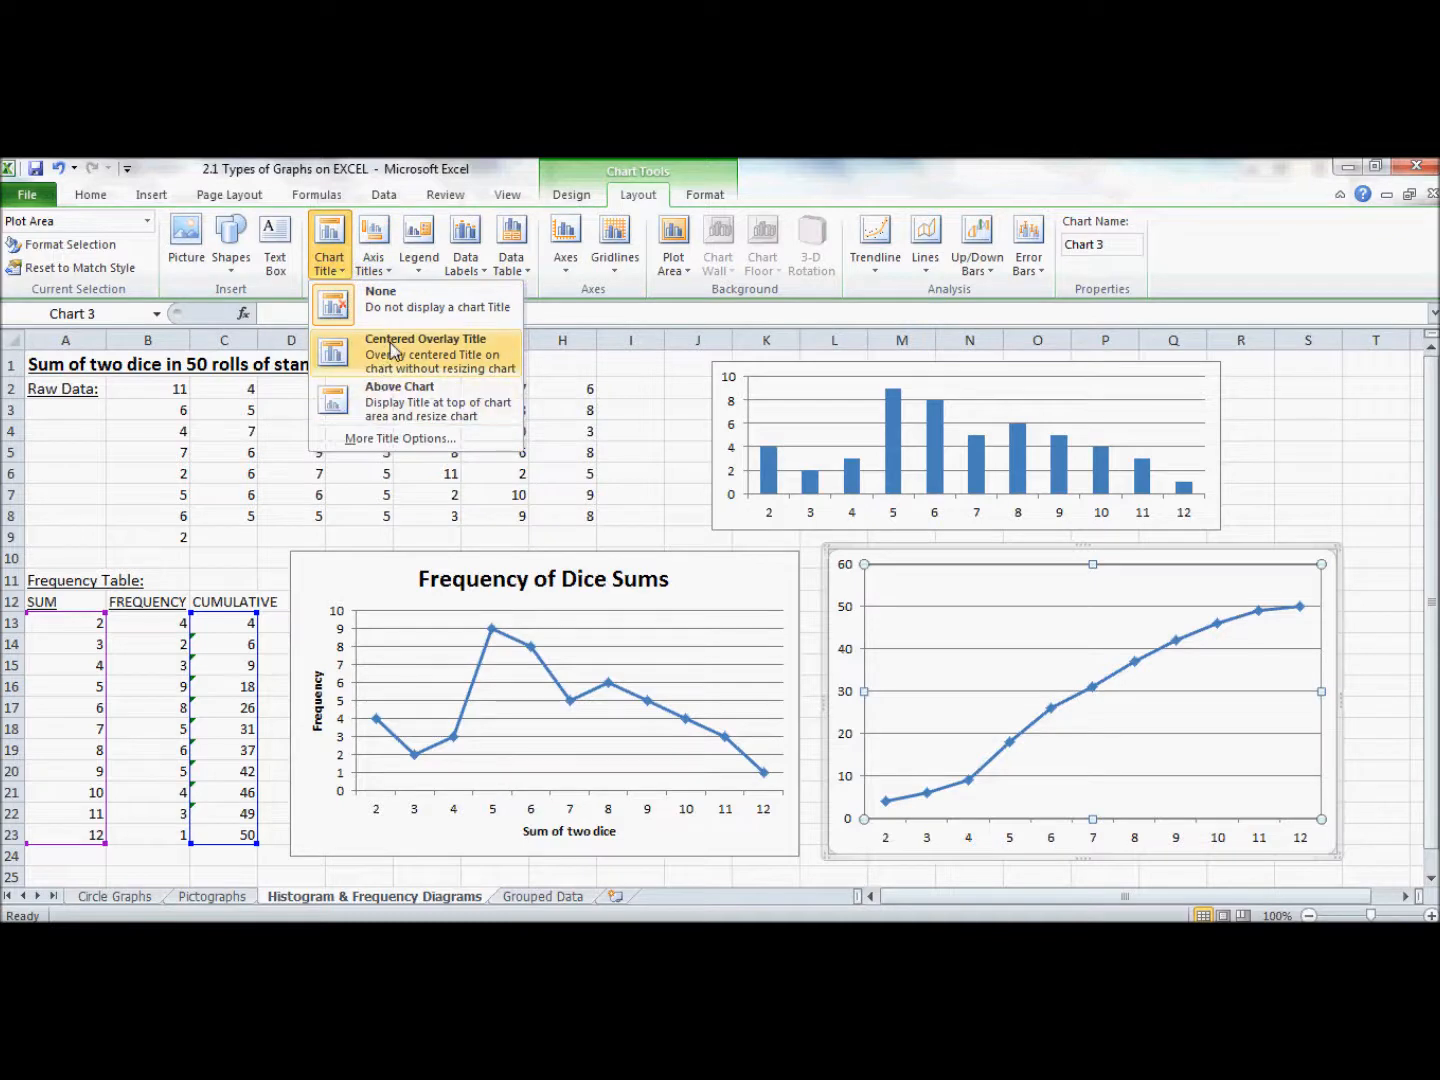
click(393, 397)
triple_click(1045, 588)
text(Cumulative Frequency of Dice Sums)
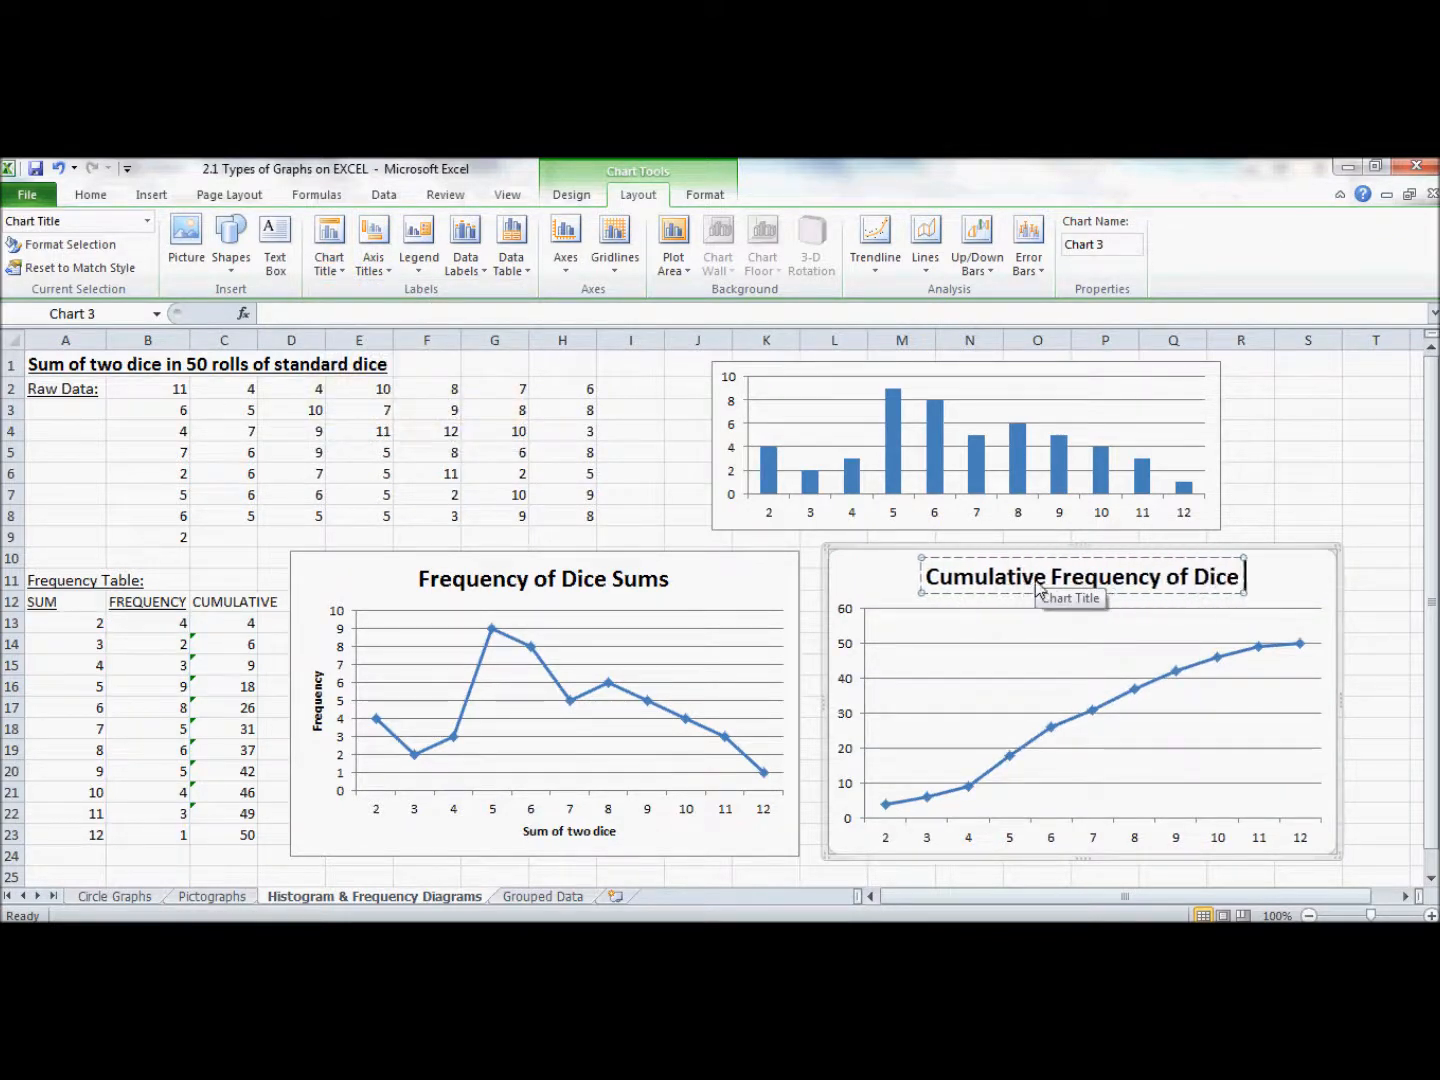
Step: Add a horizontal axis title below the cumulative line chart's axis reading "Sum of two dice"
click(373, 249)
mouse_move(440, 295)
click(640, 353)
triple_click(1068, 830)
text(Sum of two dice)
Step: Add a rotated vertical axis title to the cumulative line chart reading "Frequency"
click(373, 249)
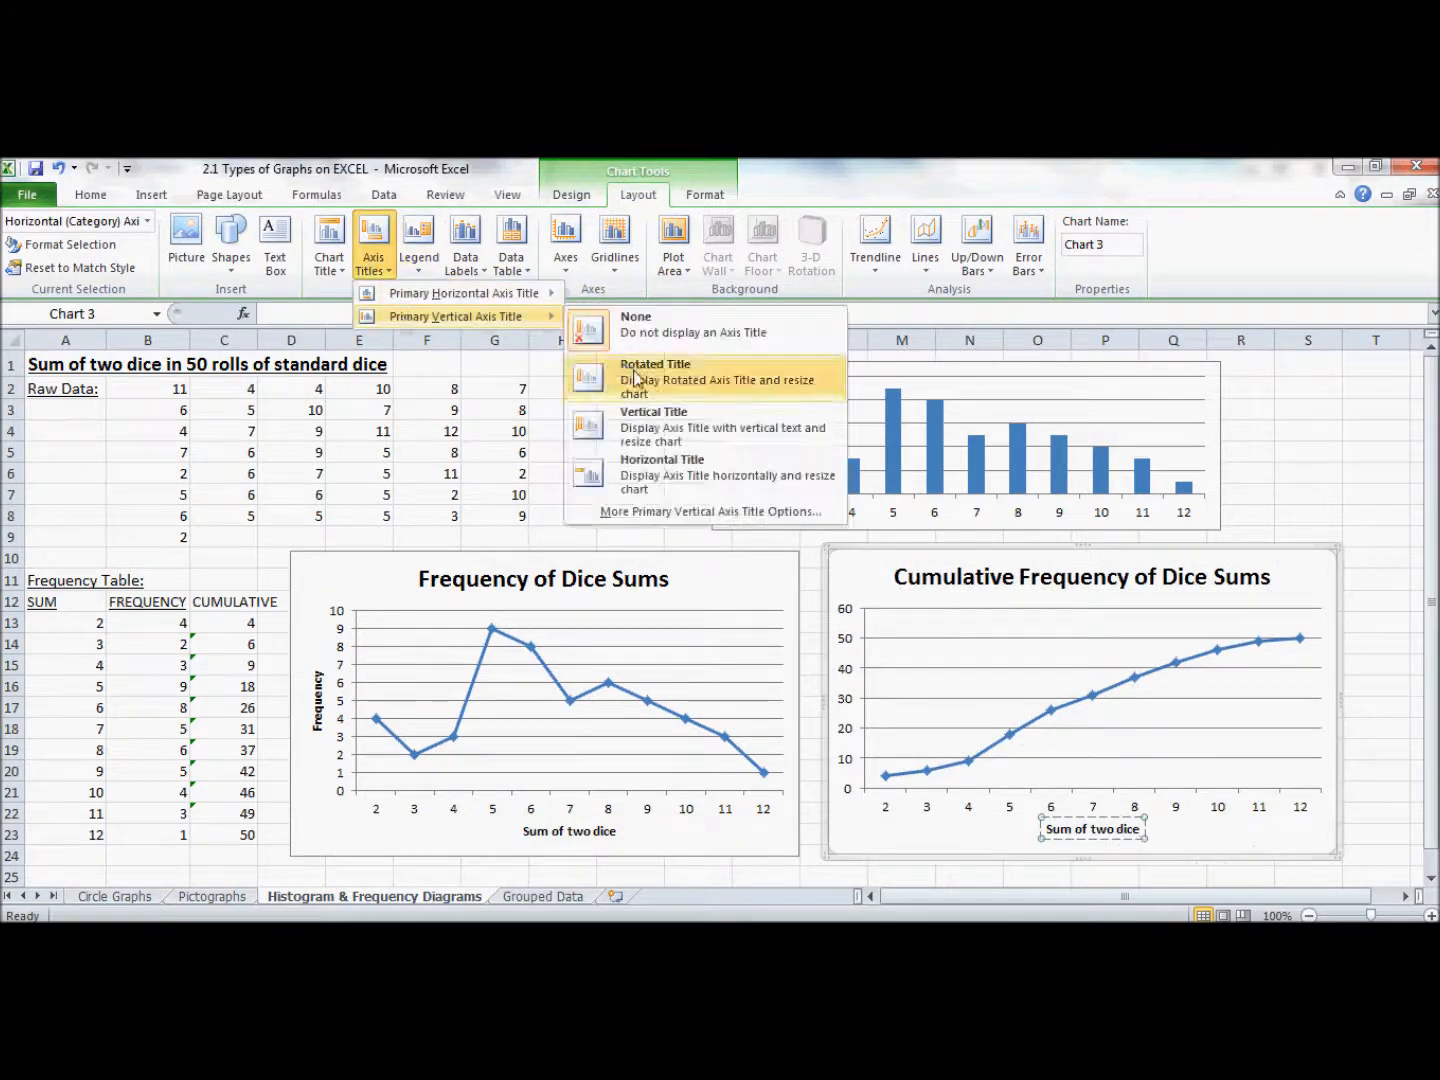
click(650, 372)
triple_click(855, 697)
text(Frequency)
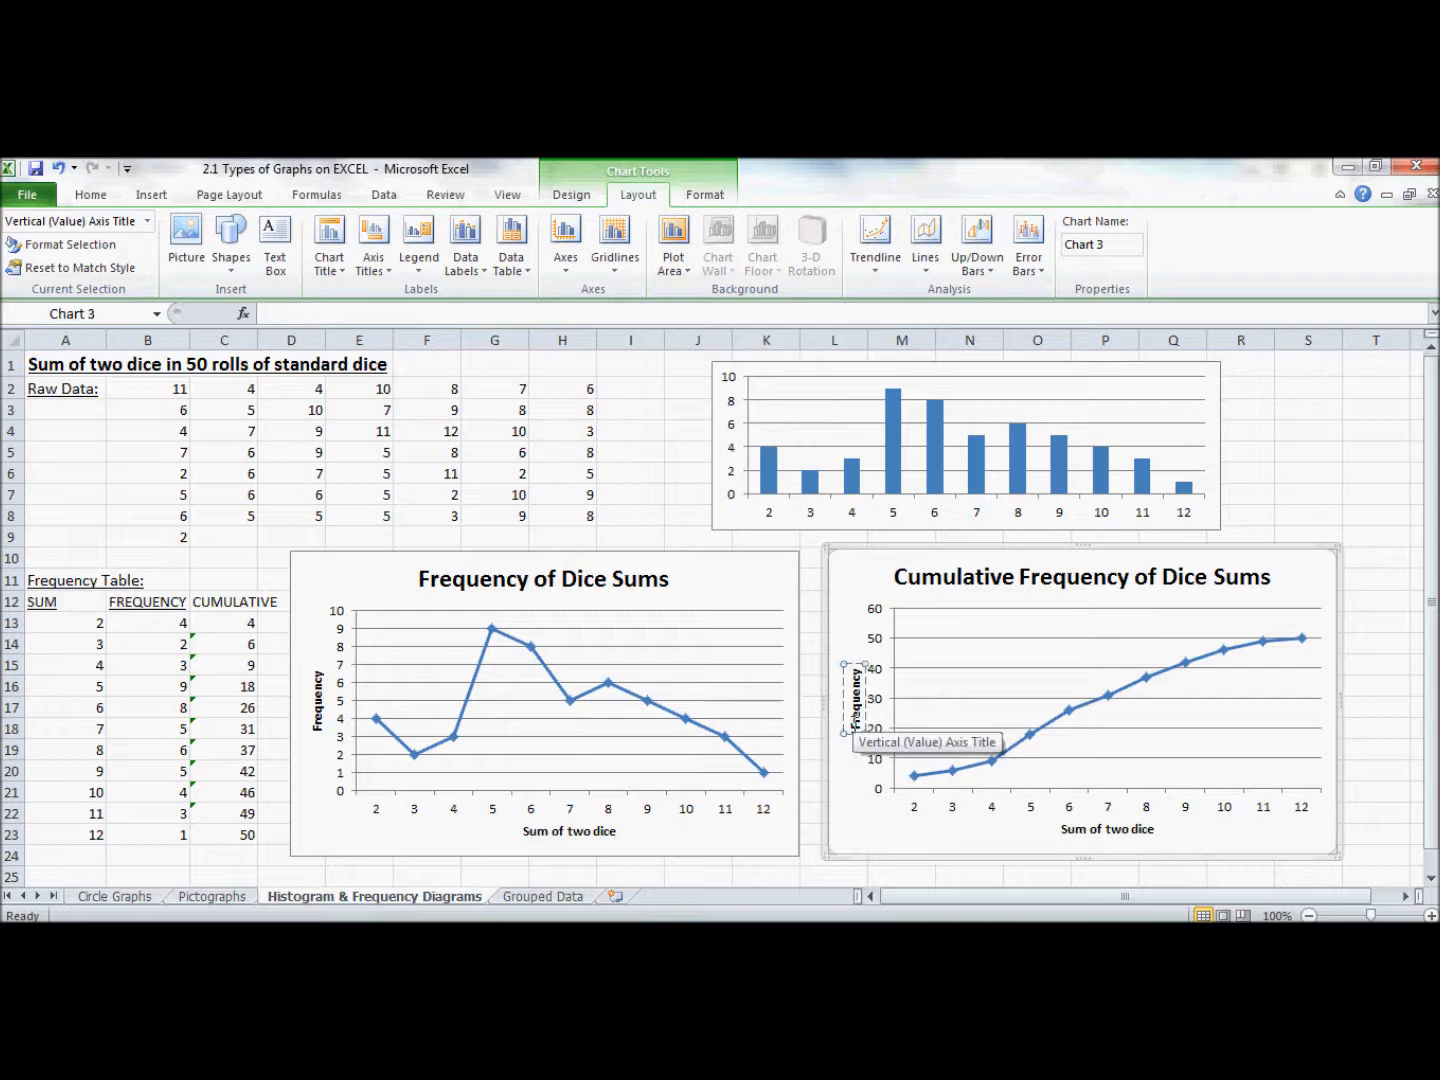
click(1370, 706)
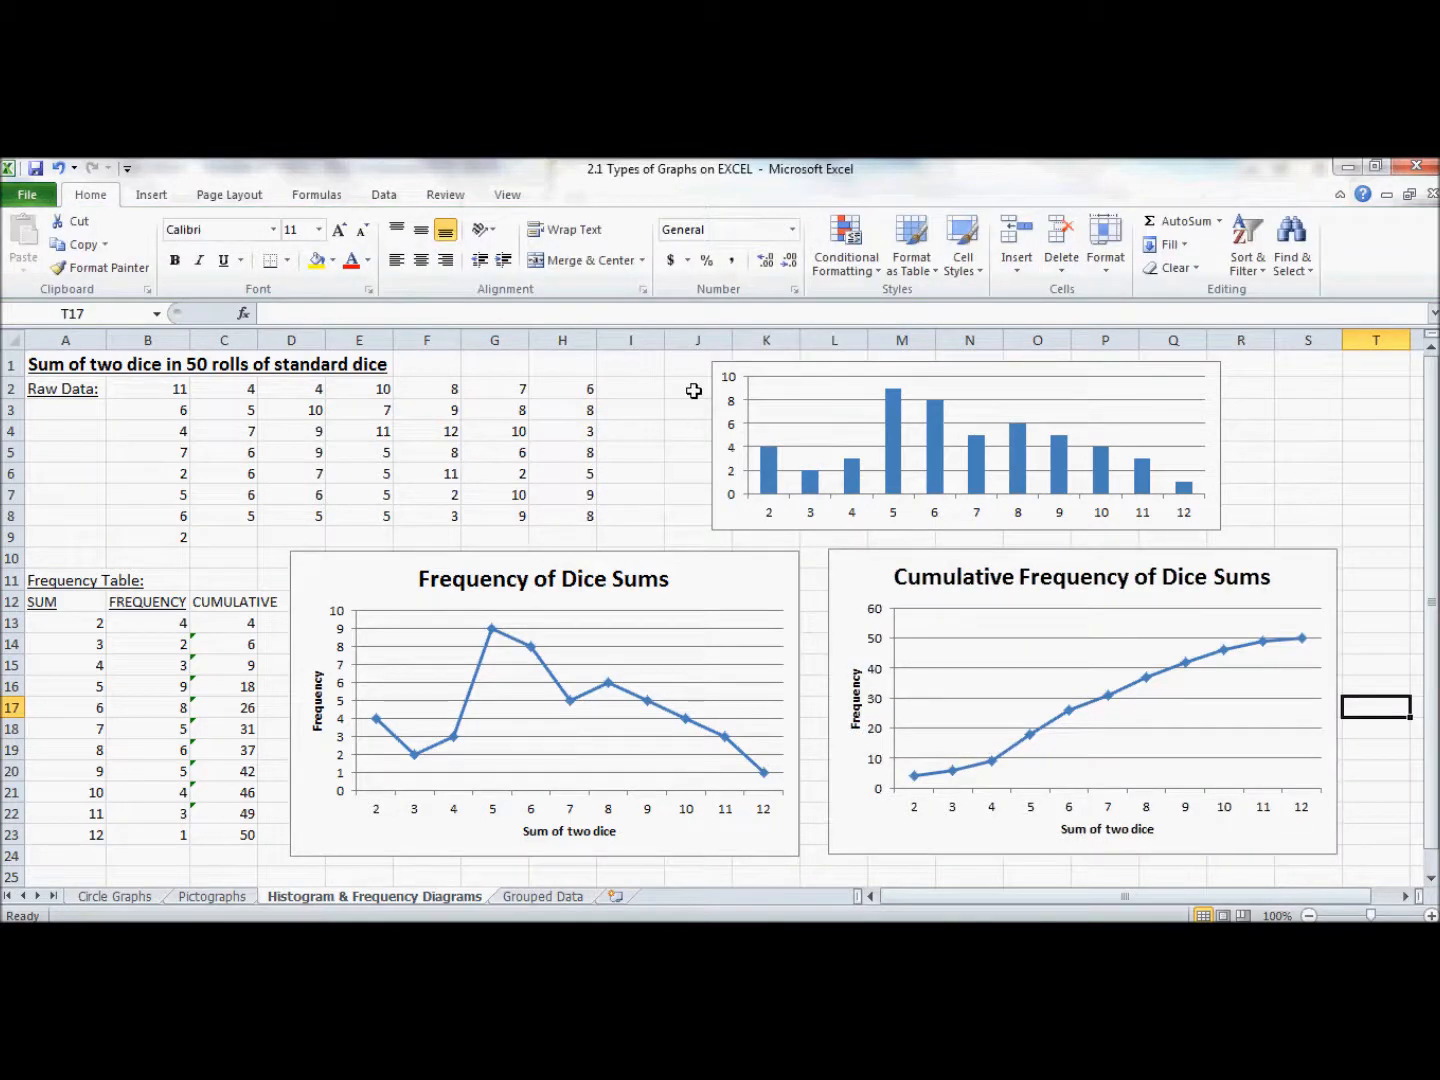